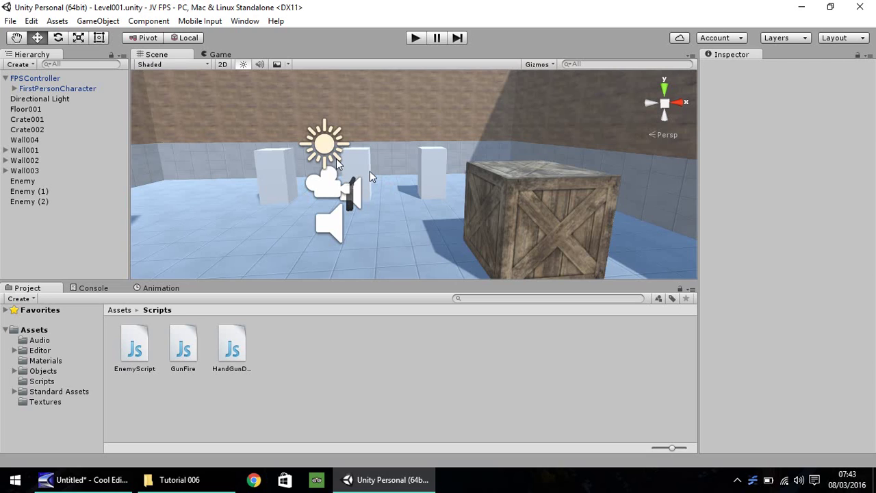
Add a UI Raw Image to the scene, creating a Canvas and an EventSystem with it
{"action": "left_click", "coordinate": [99, 22]}
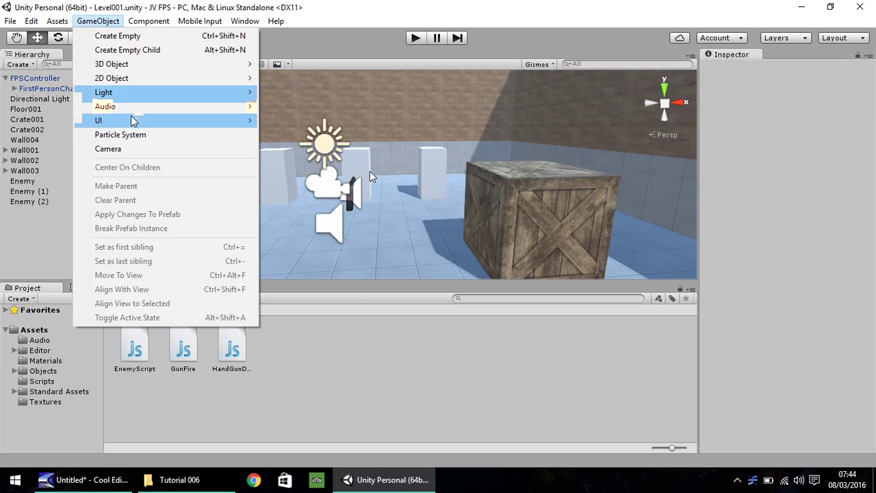
{"action": "mouse_move", "coordinate": [134, 122]}
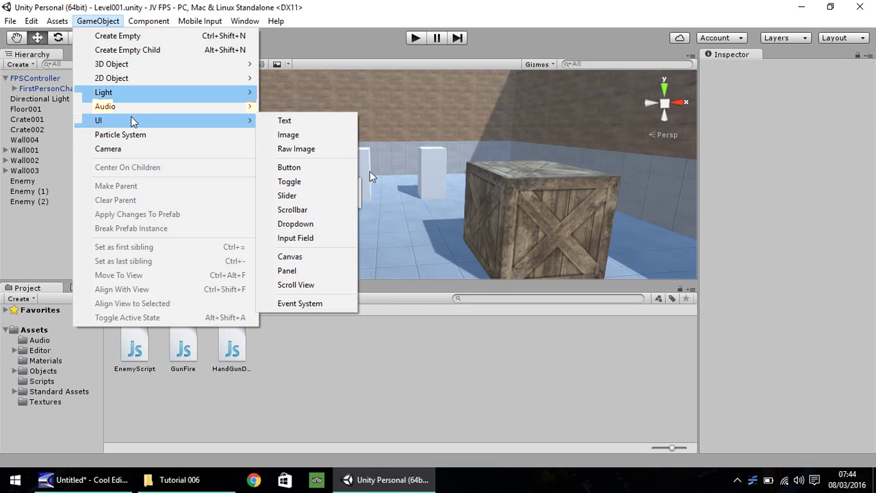
{"action": "left_click", "coordinate": [307, 152]}
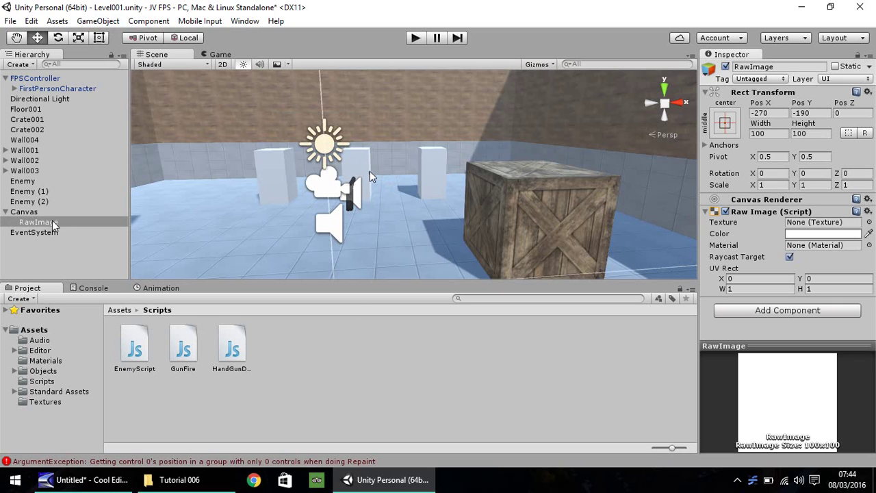
Inspect the new Canvas, RawImage and EventSystem in the Hierarchy, framing the Canvas in view
{"action": "left_click", "coordinate": [29, 213]}
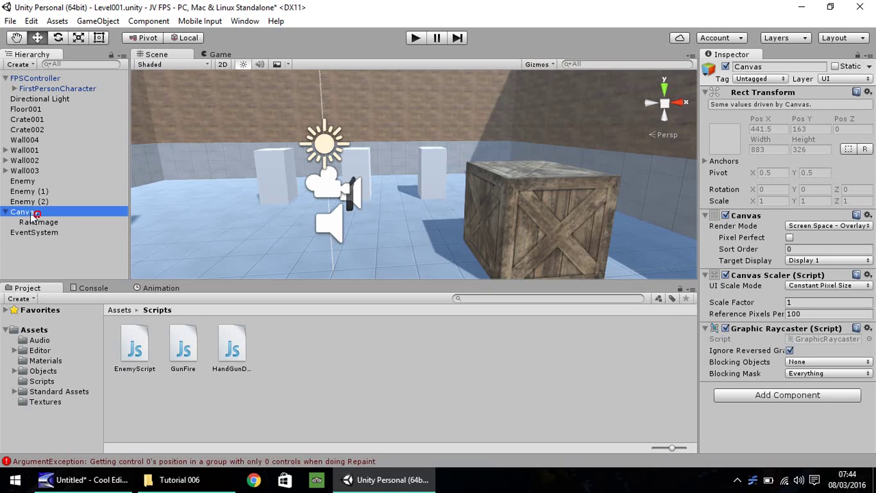
{"action": "double_click", "coordinate": [37, 213]}
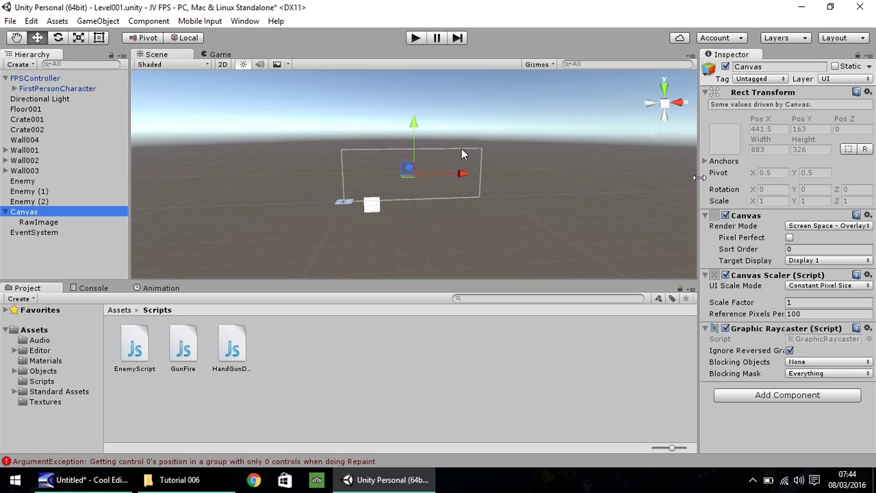
{"action": "left_click", "coordinate": [55, 222]}
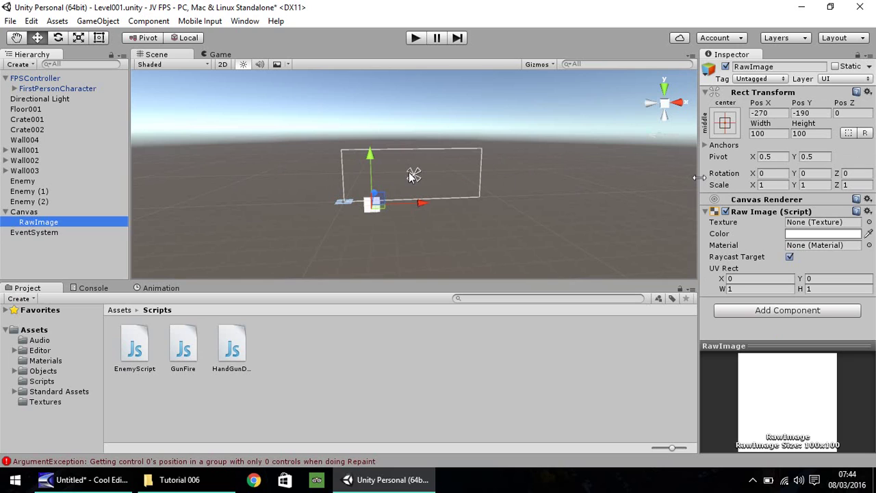
{"action": "left_click", "coordinate": [46, 234]}
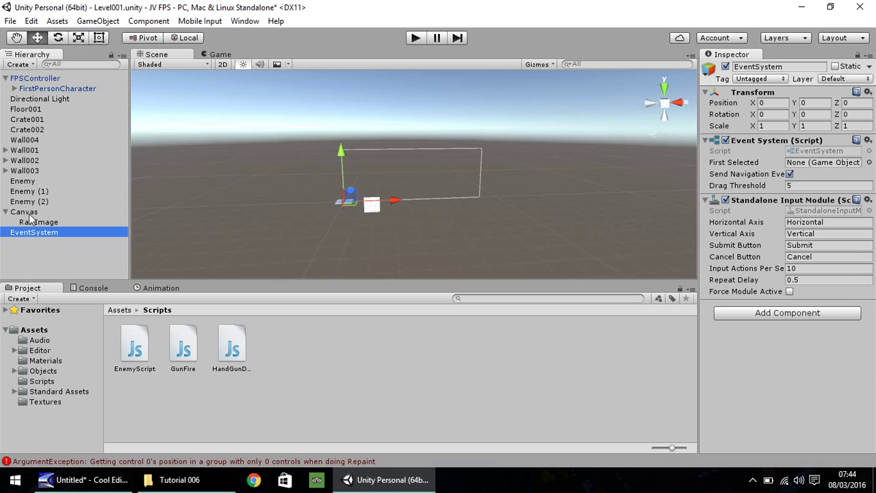
{"action": "left_click", "coordinate": [28, 215]}
Rename the RawImage under the Canvas to 'UpCurs' and view its Anchor Presets
{"action": "left_click", "coordinate": [40, 222]}
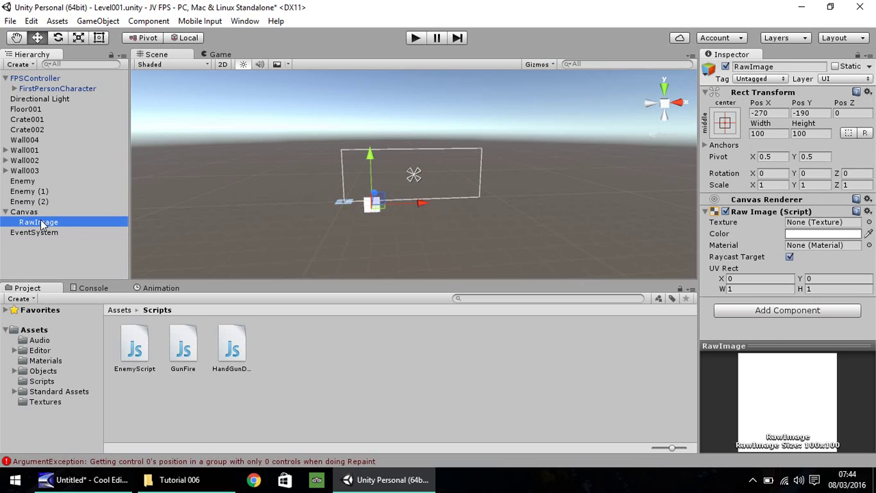
{"action": "right_click", "coordinate": [41, 223]}
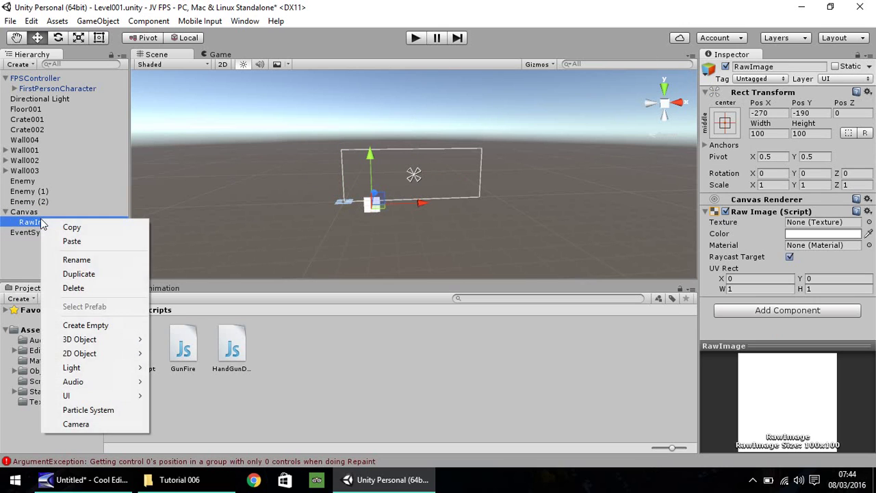
{"action": "left_click", "coordinate": [82, 260]}
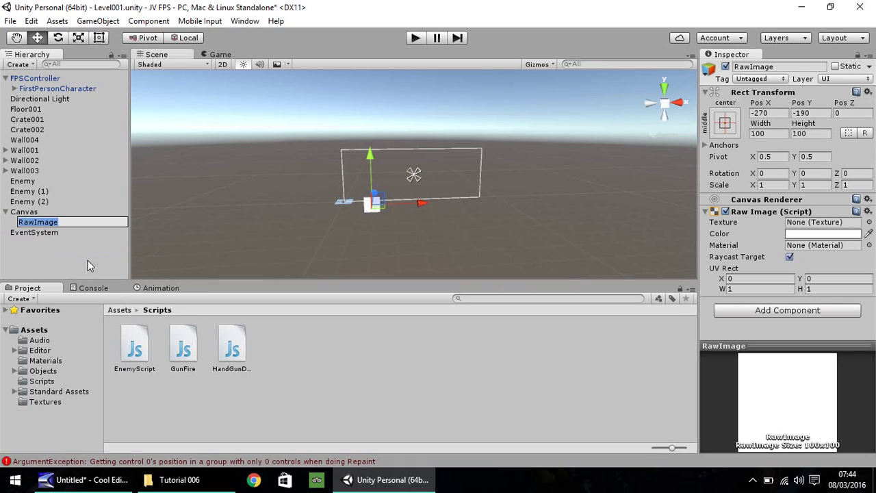
{"action": "type", "text": "UpCurs"}
{"action": "key", "text": "Return"}
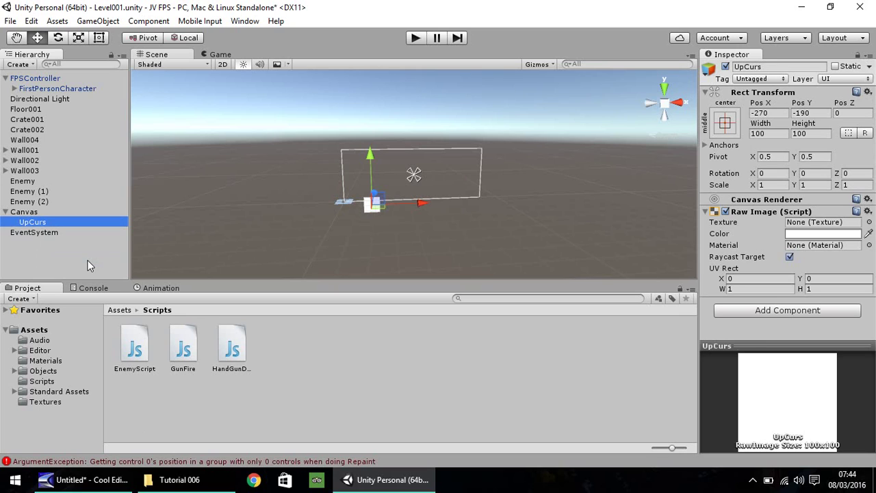
{"action": "left_click", "coordinate": [726, 123]}
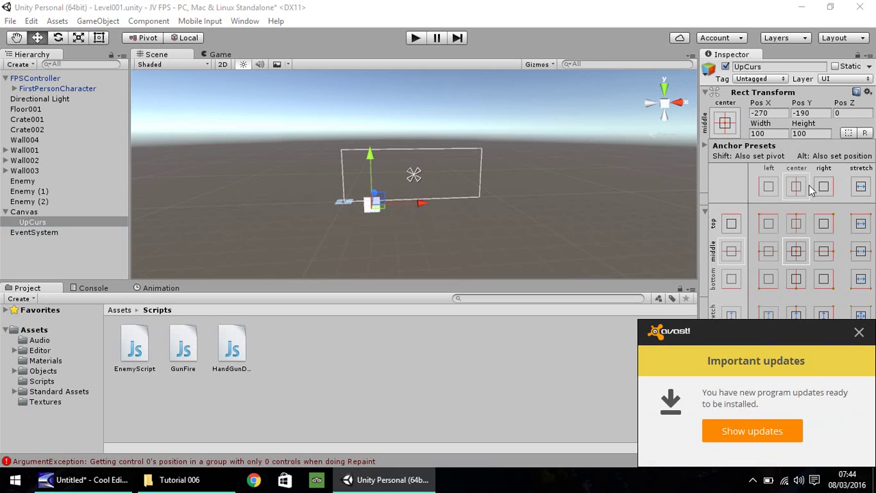
{"action": "left_click", "coordinate": [859, 332]}
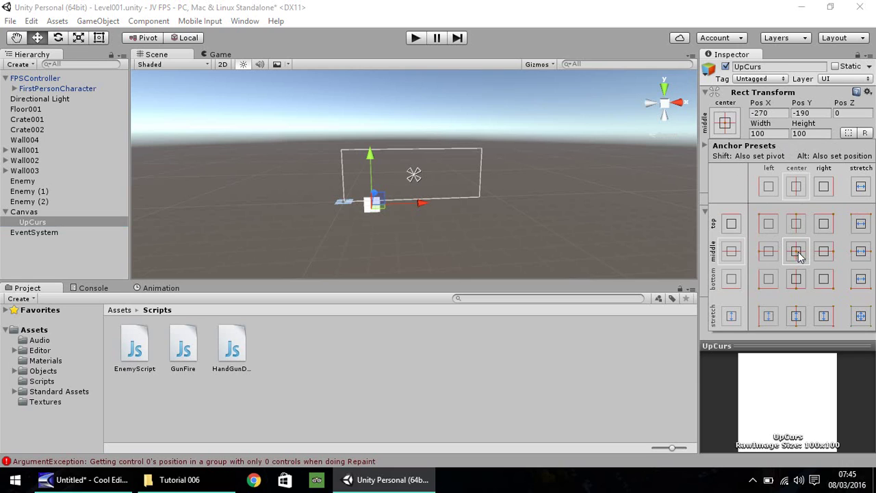
Set UpCurs's Pos X and Pos Y to 0, then zoom the Scene view in
{"action": "left_click", "coordinate": [727, 126]}
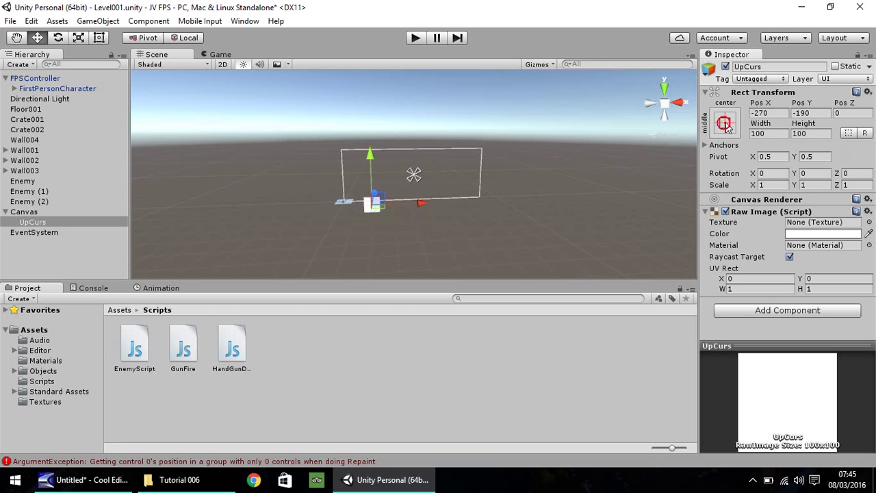
{"action": "left_click", "coordinate": [760, 108]}
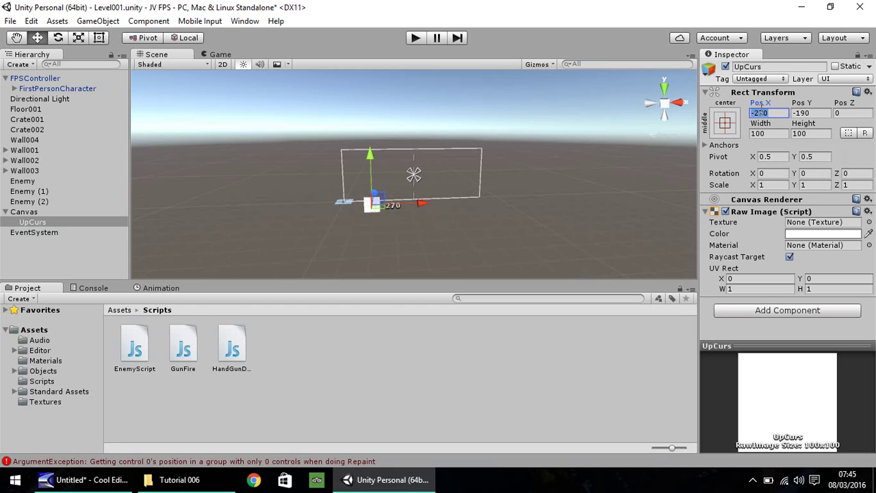
{"action": "type", "text": "0"}
{"action": "key", "text": "Tab"}
{"action": "type", "text": "0"}
{"action": "key", "text": "Tab"}
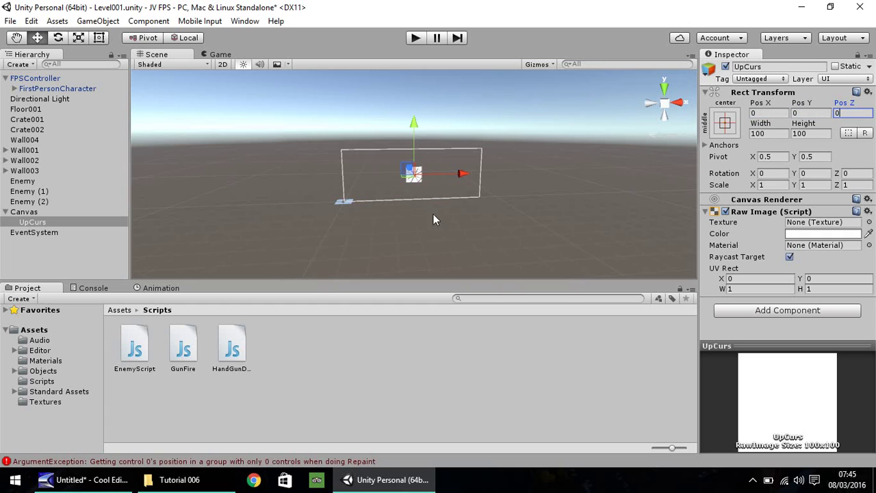
{"action": "scroll", "coordinate": [423, 191], "scroll_direction": "up", "scroll_amount": 5}
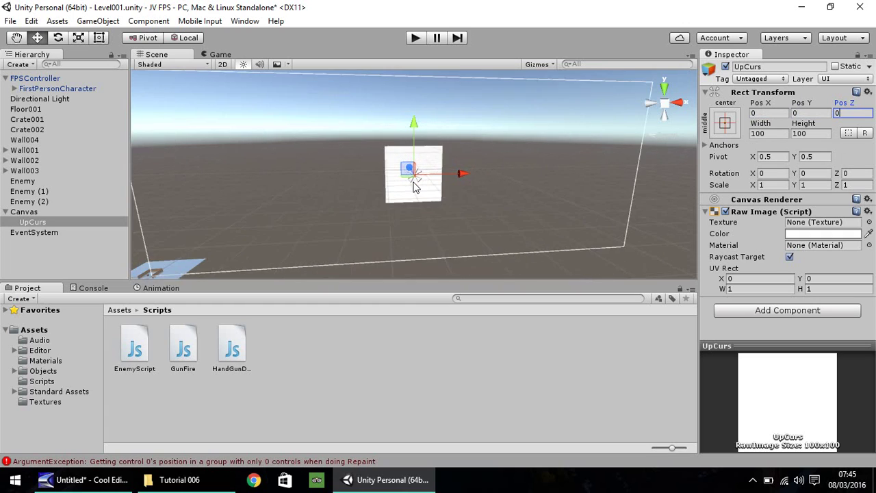
{"action": "scroll", "coordinate": [418, 184], "scroll_direction": "up", "scroll_amount": 4}
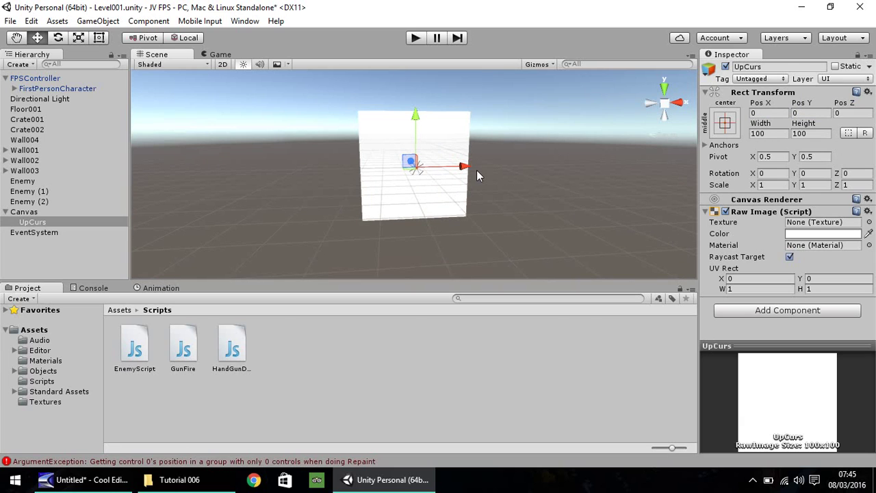
Resize UpCurs with the Rect tool into a thin bar at Pos Y 21.4, then test in Play mode
{"action": "left_click", "coordinate": [100, 37]}
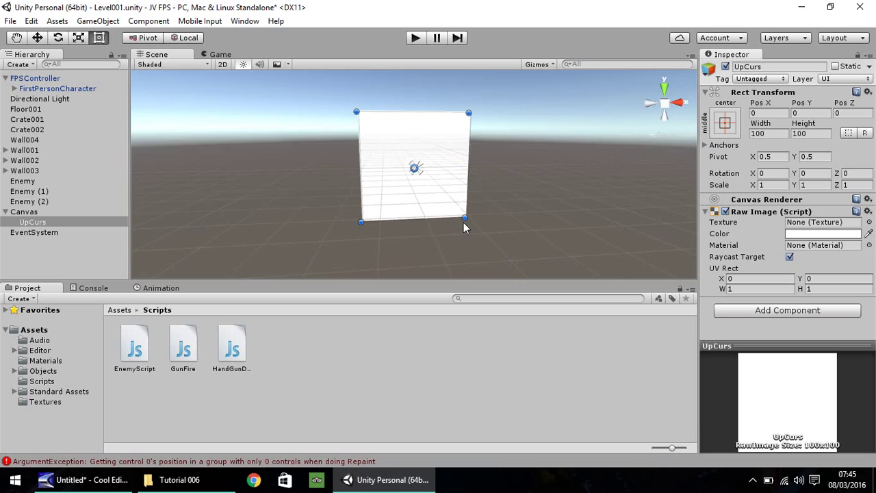
{"action": "left_click_drag", "start_coordinate": [467, 219], "coordinate": [419, 145]}
{"action": "left_click", "coordinate": [415, 38]}
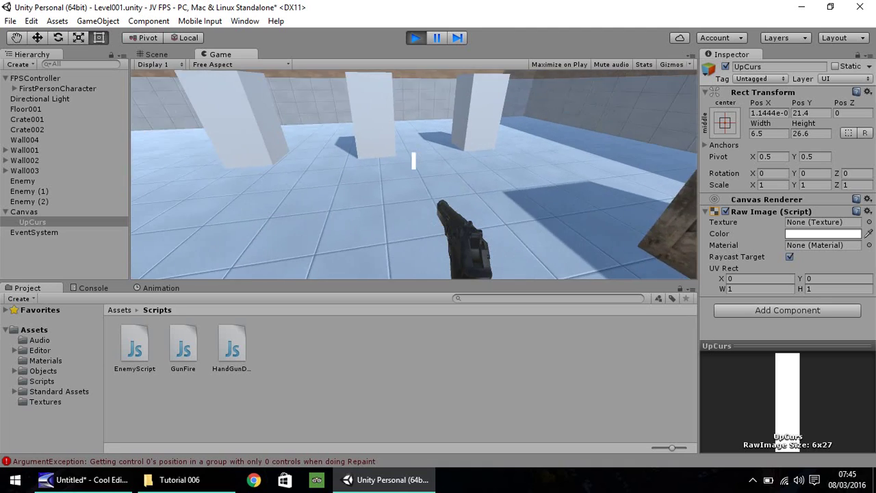
{"action": "key", "text": "Escape"}
{"action": "left_click", "coordinate": [416, 37]}
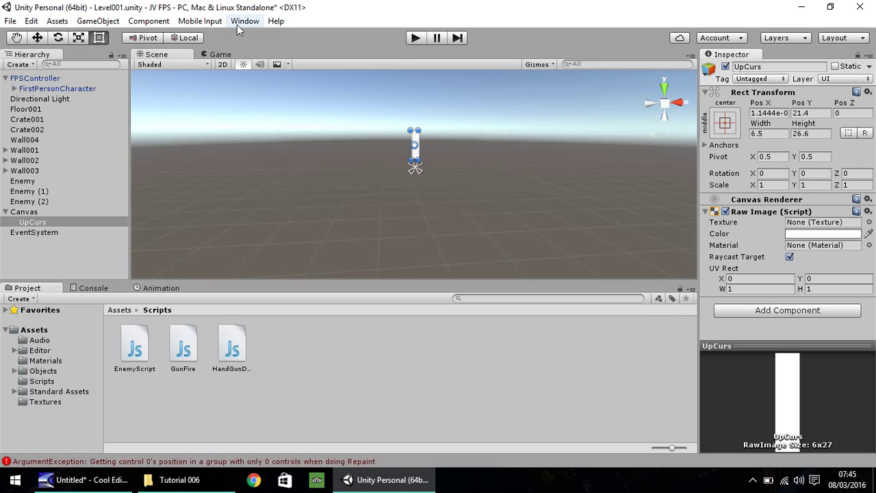
In Lighting settings, use a near-black Color ambient source (010101) at Ambient Intensity 0.25
{"action": "left_click", "coordinate": [245, 21]}
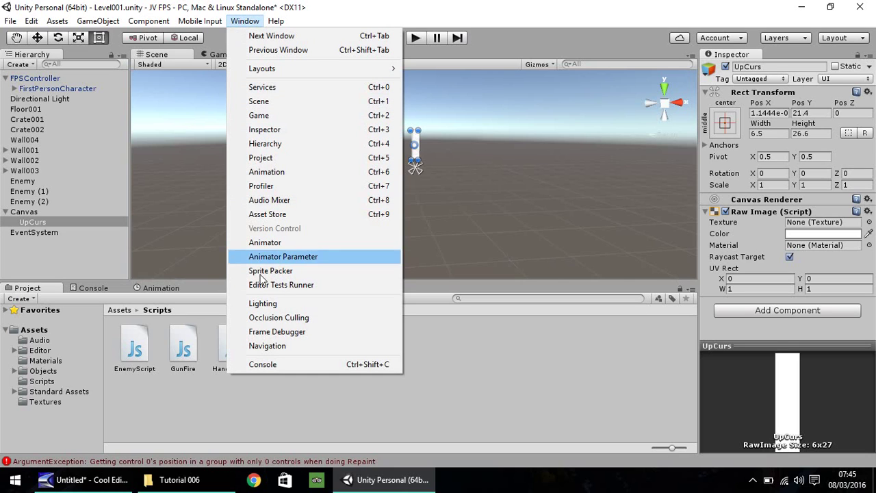
{"action": "left_click", "coordinate": [288, 304]}
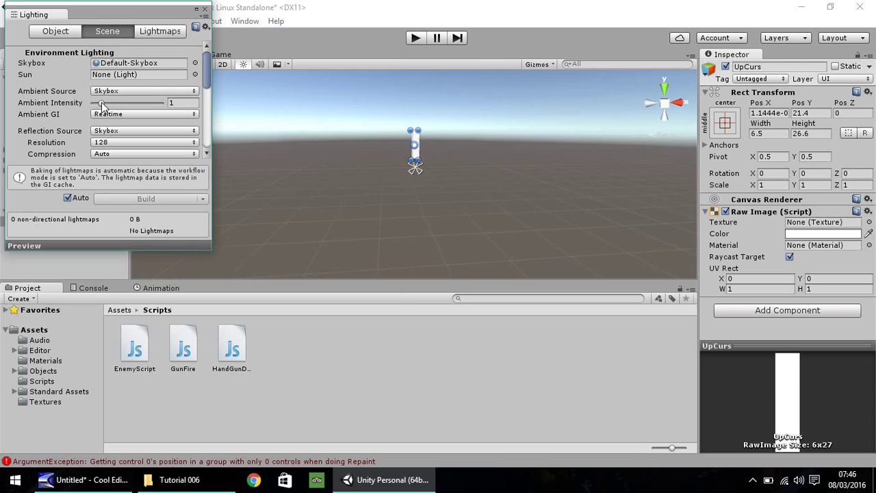
{"action": "mouse_move", "coordinate": [101, 107]}
{"action": "left_mouse_down"}
{"action": "mouse_move", "coordinate": [83, 104]}
{"action": "mouse_move", "coordinate": [97, 112]}
{"action": "left_mouse_up"}
{"action": "left_click", "coordinate": [141, 91]}
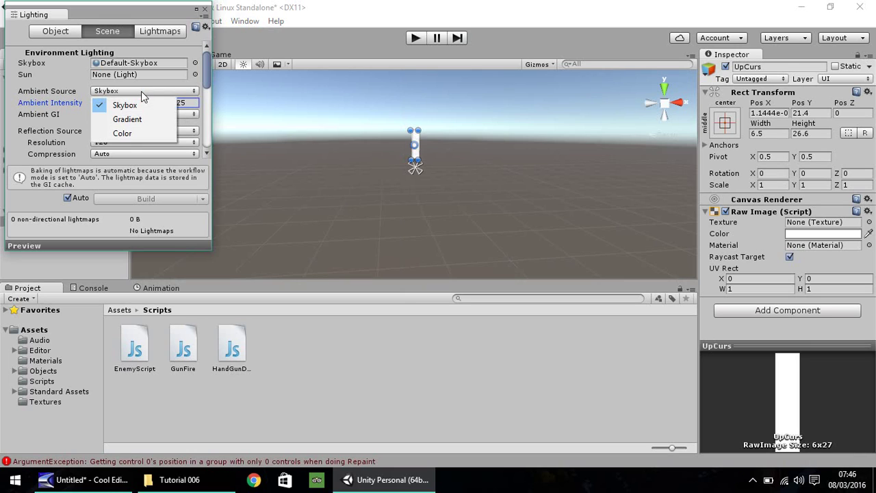
{"action": "left_click", "coordinate": [129, 134]}
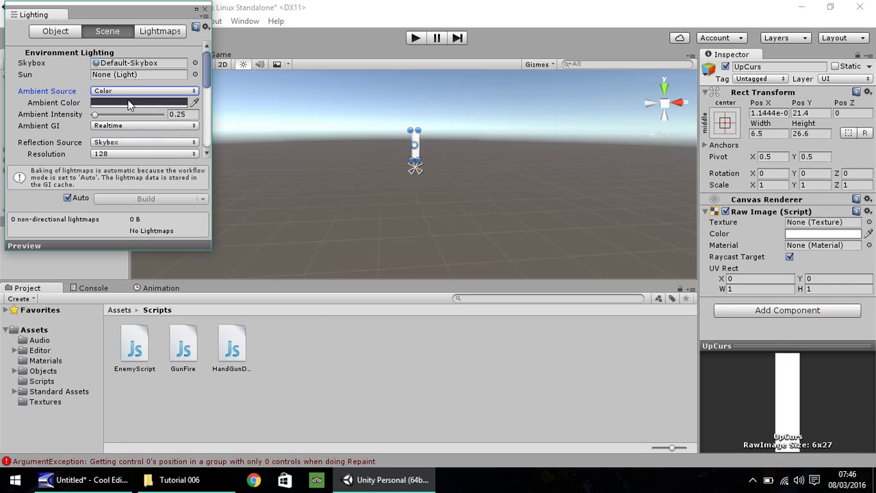
{"action": "left_click", "coordinate": [132, 103]}
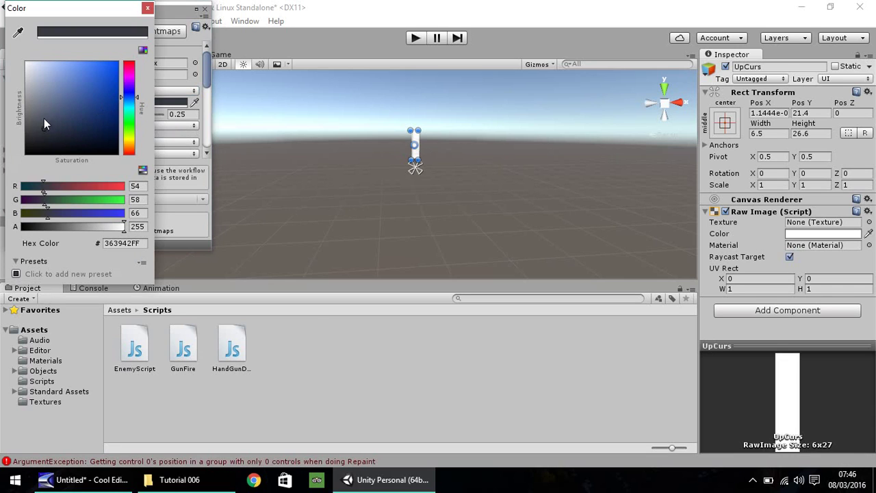
{"action": "left_click_drag", "start_coordinate": [43, 118], "coordinate": [26, 156]}
{"action": "left_click", "coordinate": [147, 8]}
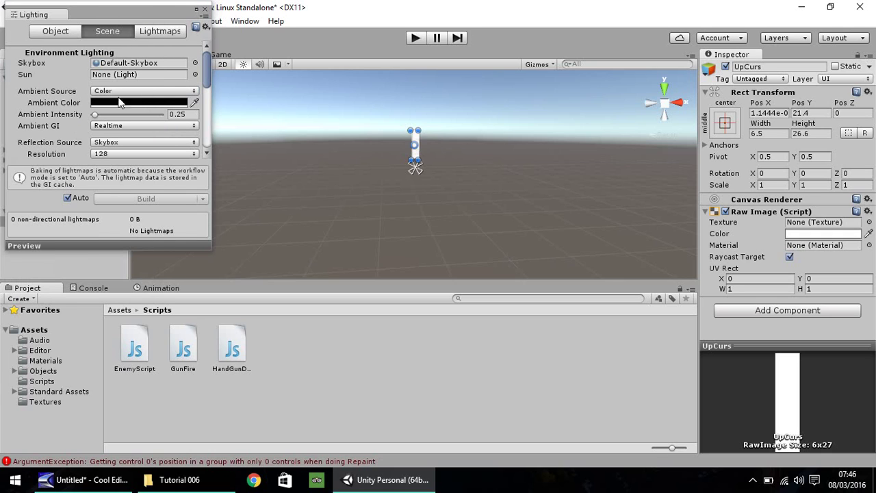
Select the Directional Light, restoring it with undo after an accidental delete
{"action": "left_click", "coordinate": [204, 9]}
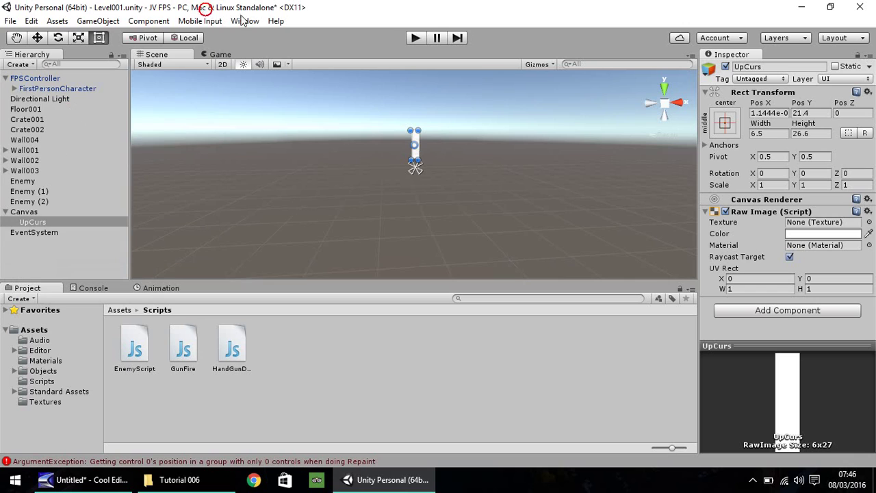
{"action": "left_click", "coordinate": [59, 99]}
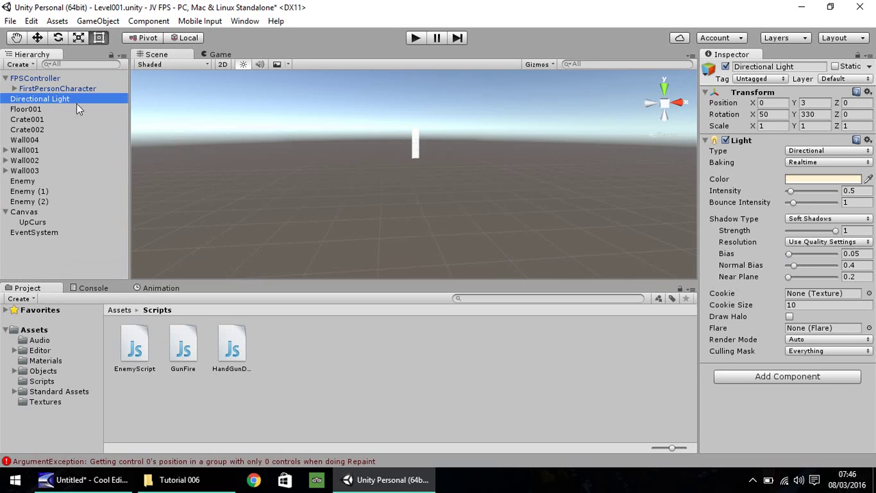
{"action": "key", "text": "Delete"}
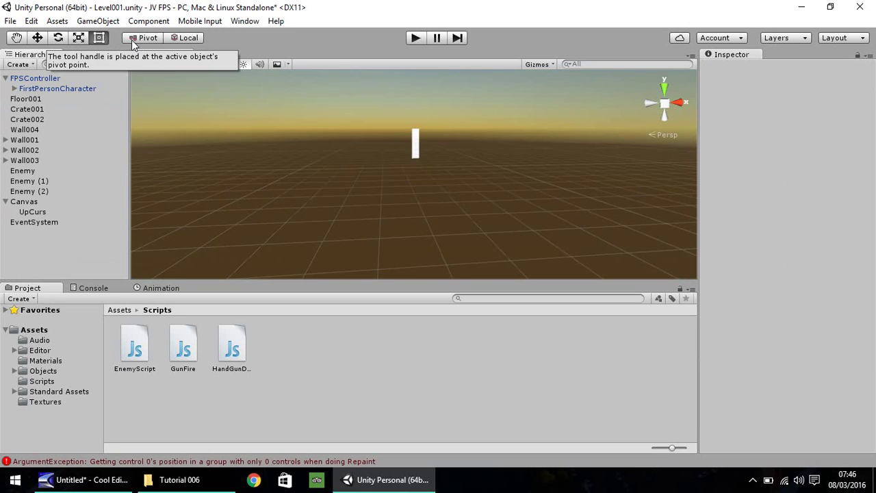
{"action": "key", "text": "ctrl+z"}
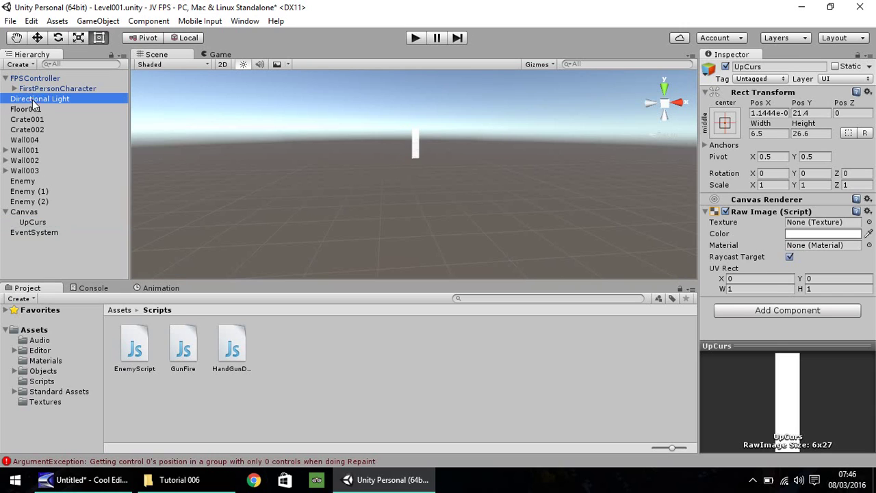
{"action": "left_click", "coordinate": [33, 100]}
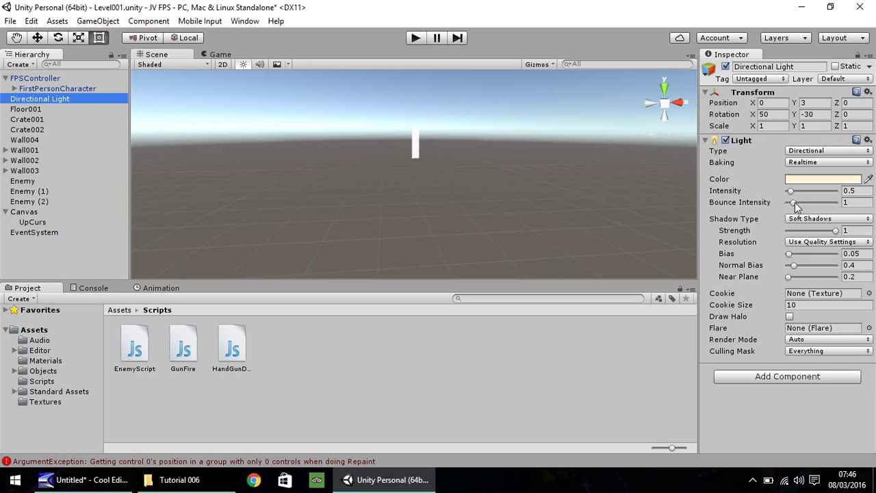
Set the Directional Light's Bounce Intensity to 0.5 and Intensity to 0.3, then test in Play mode
{"action": "left_click_drag", "start_coordinate": [795, 202], "coordinate": [786, 194]}
{"action": "left_click_drag", "start_coordinate": [658, 179], "coordinate": [327, 246], "text": "alt"}
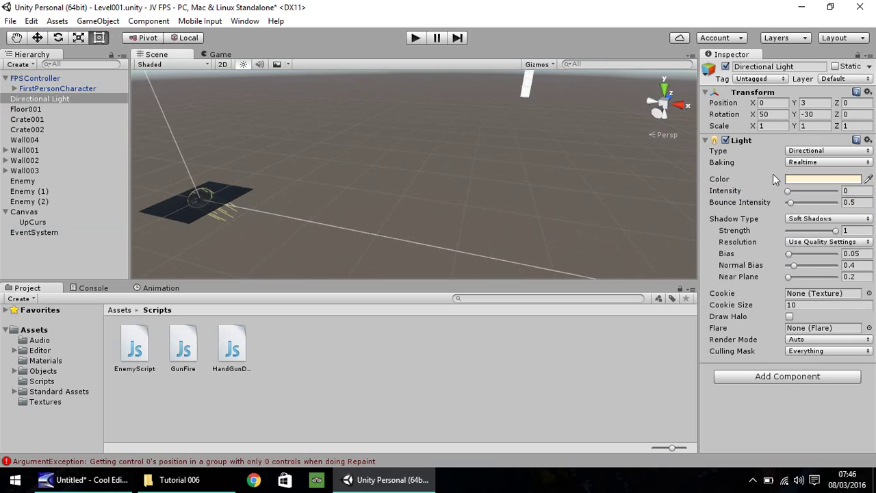
{"action": "left_click_drag", "start_coordinate": [787, 192], "coordinate": [794, 197]}
{"action": "left_click", "coordinate": [421, 36]}
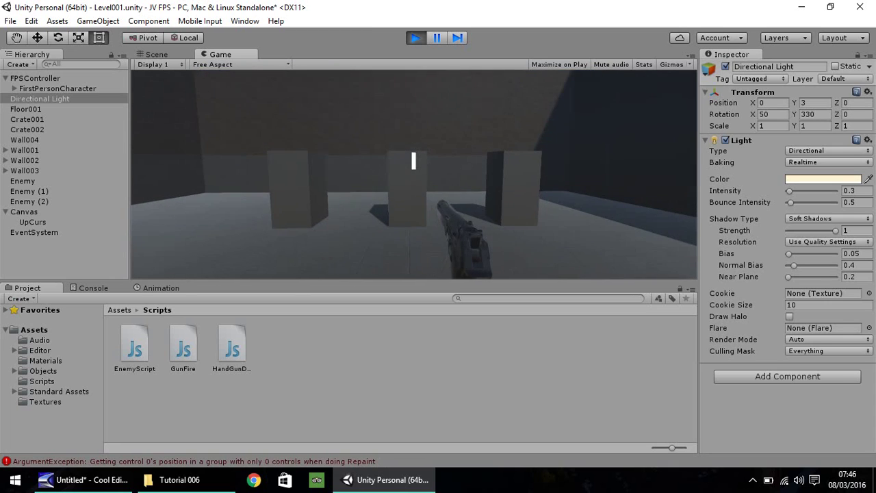
{"action": "left_click", "coordinate": [418, 38]}
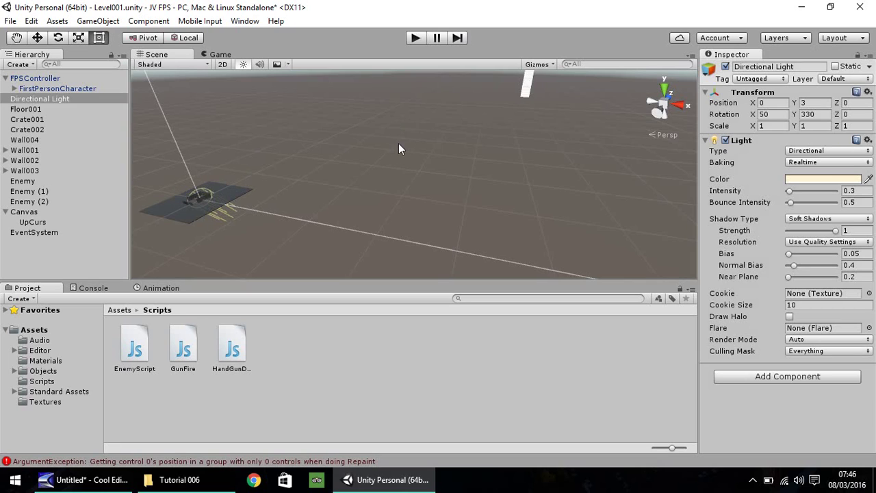
Give UpCurs Width 3, Height 25, Pos X 0 and Pos Y 22 in the Rect Transform
{"action": "left_click", "coordinate": [527, 85]}
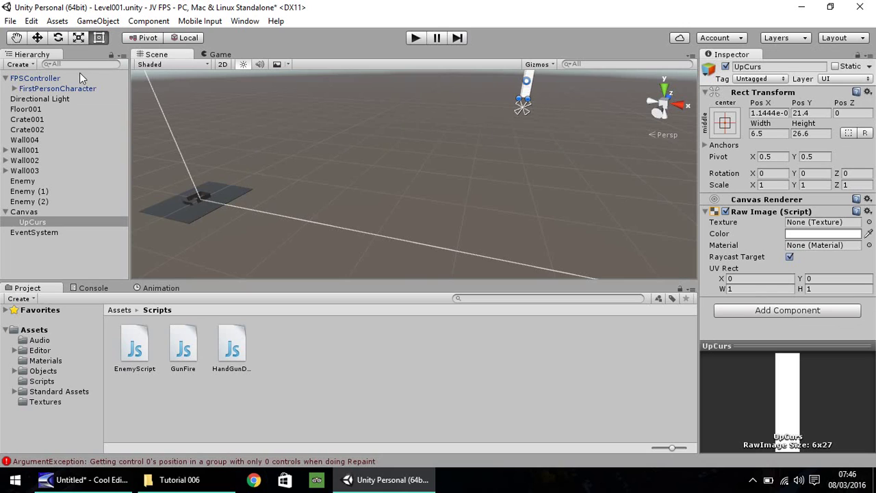
{"action": "right_click_drag", "start_coordinate": [501, 135], "coordinate": [504, 108]}
{"action": "left_click_drag", "start_coordinate": [458, 151], "coordinate": [452, 156]}
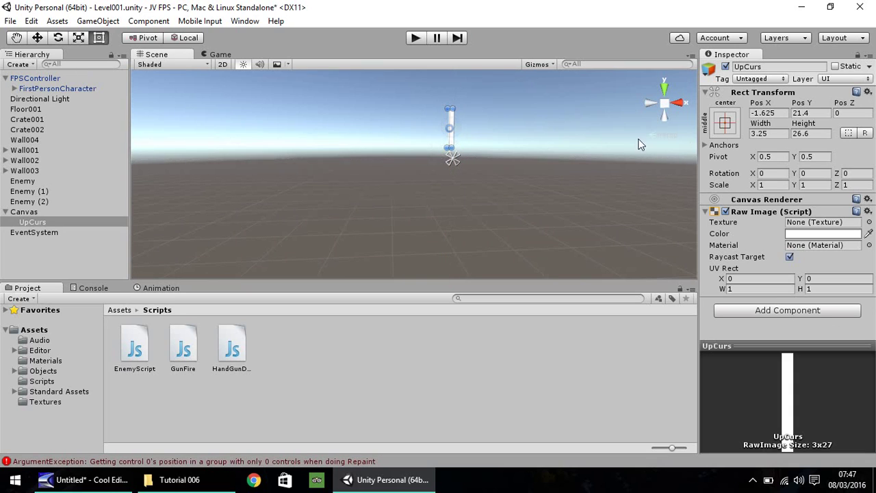
{"action": "left_click", "coordinate": [762, 133]}
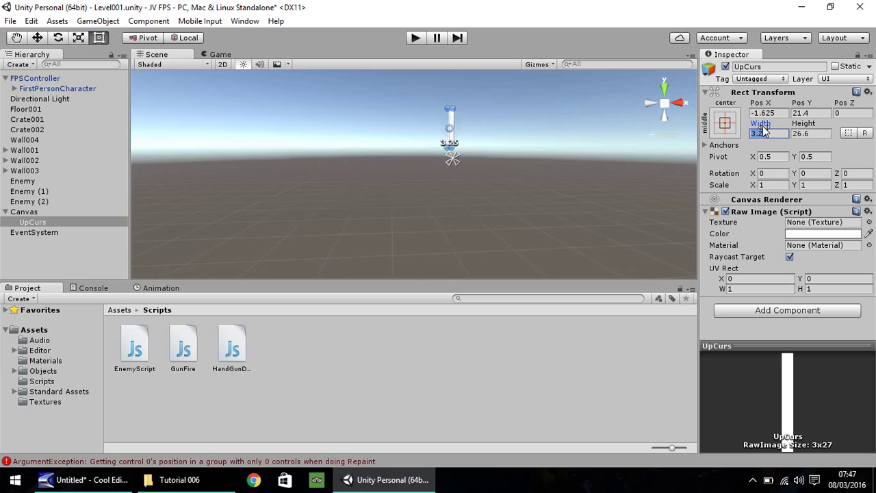
{"action": "type", "text": "3"}
{"action": "key", "text": "Tab"}
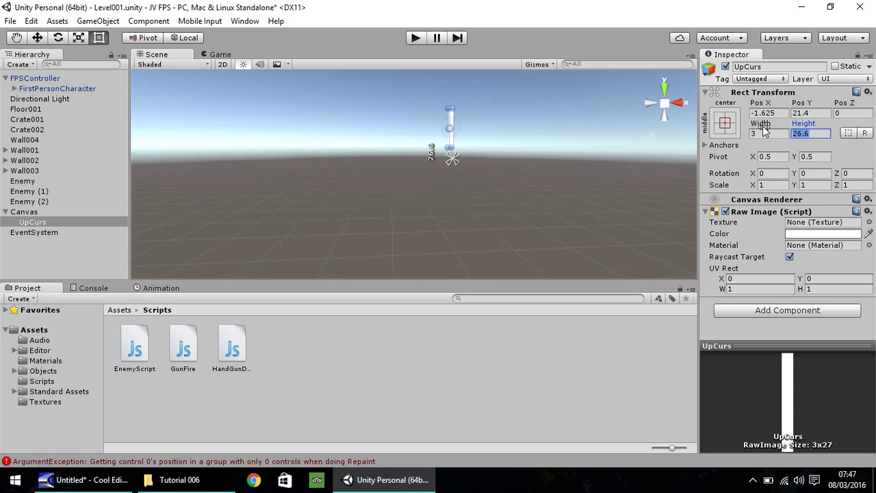
{"action": "type", "text": "25"}
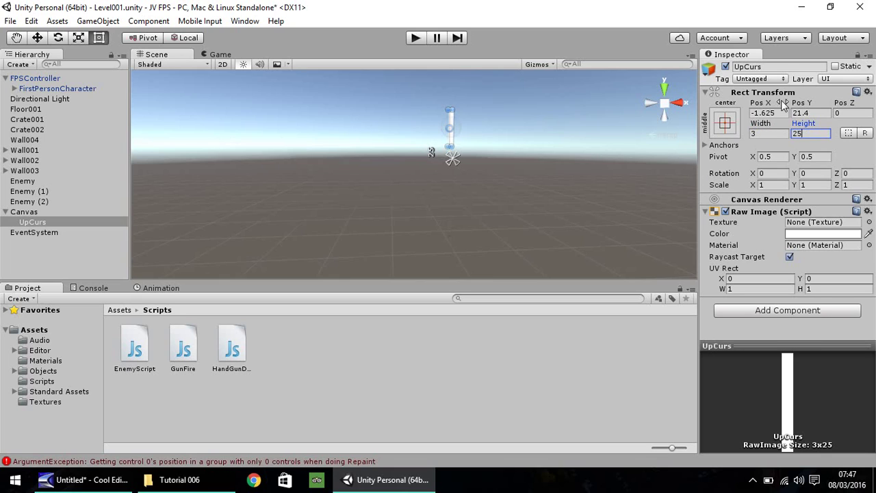
{"action": "left_click", "coordinate": [773, 112]}
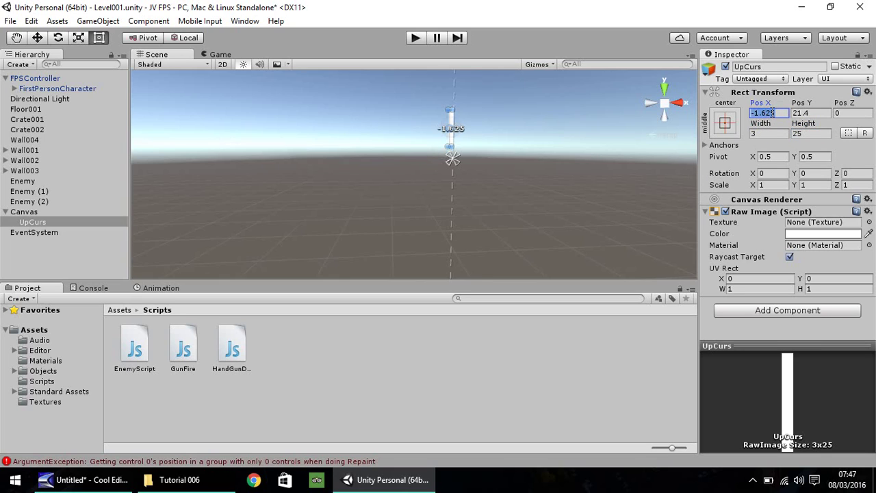
{"action": "type", "text": "0"}
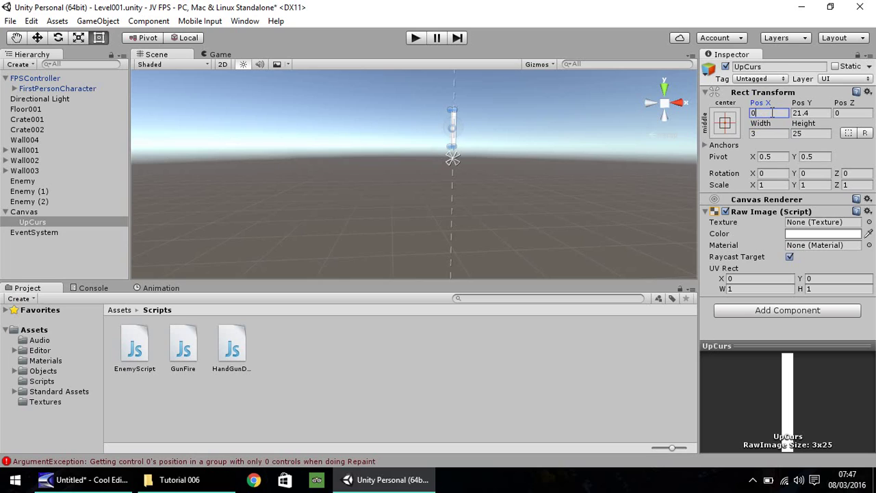
{"action": "left_click", "coordinate": [813, 113]}
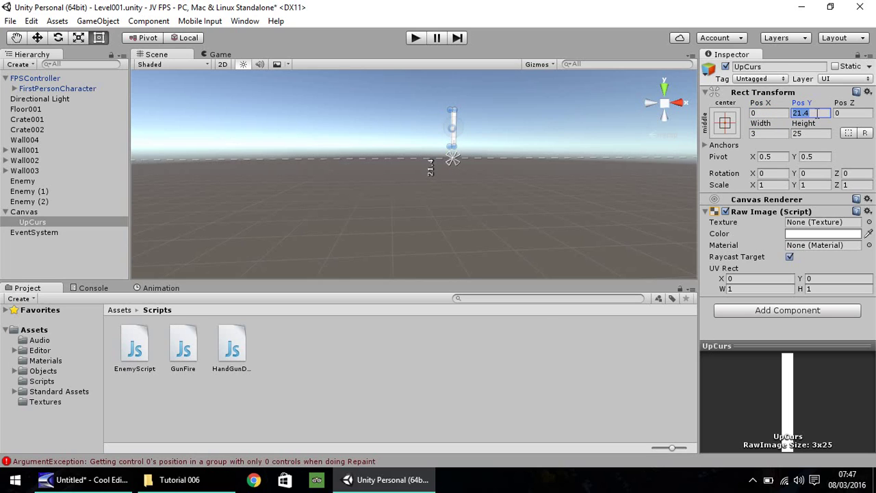
{"action": "type", "text": "22"}
Duplicate UpCurs and move the copy to Pos Y -22
{"action": "left_click", "coordinate": [44, 222]}
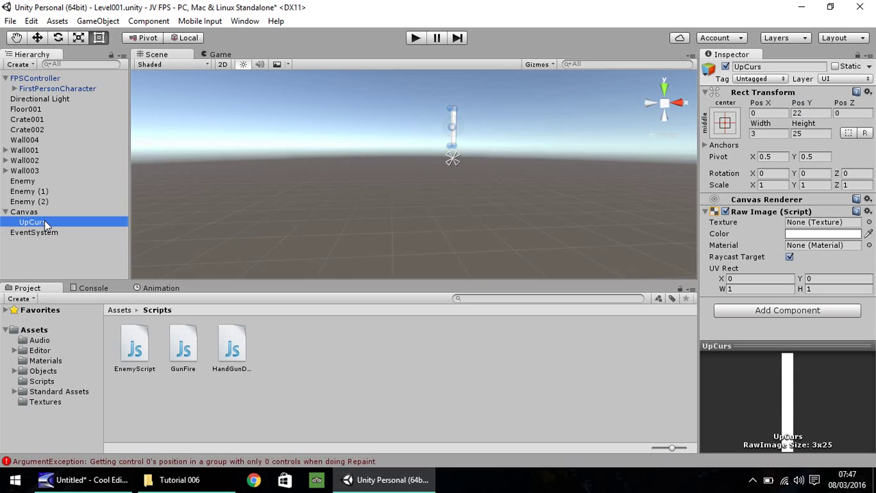
{"action": "key", "text": "ctrl+d"}
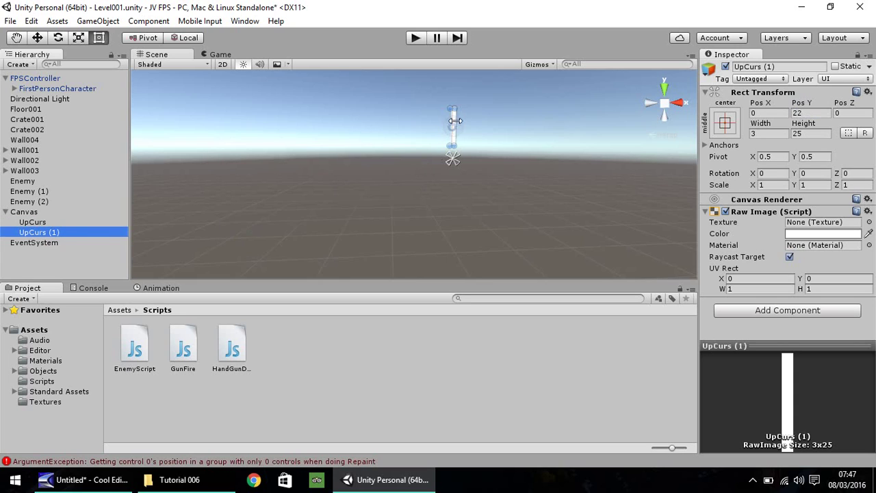
{"action": "left_click", "coordinate": [804, 112]}
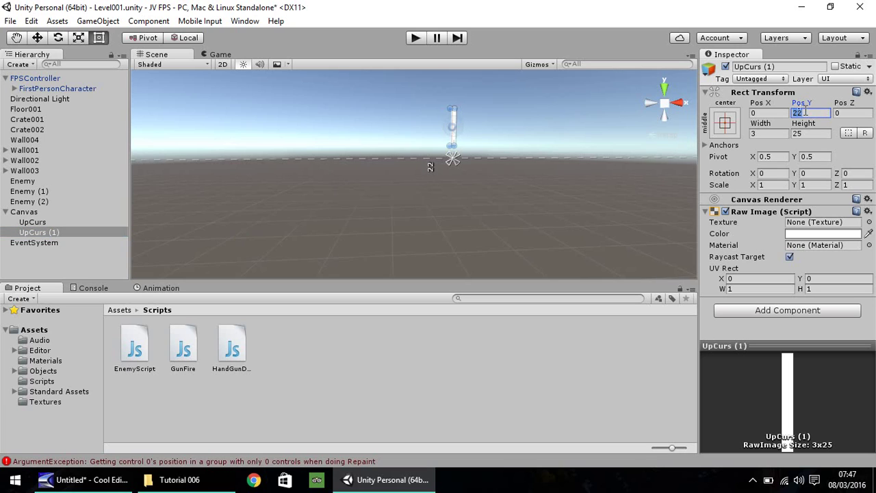
{"action": "type", "text": "-22"}
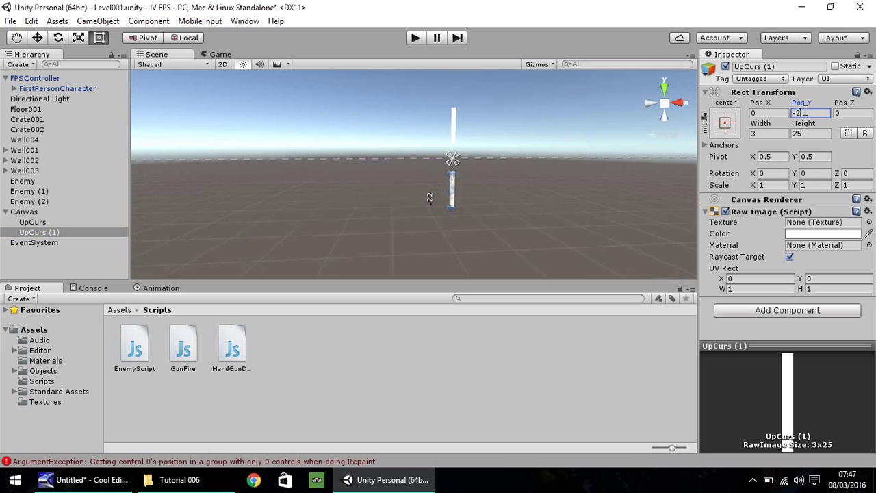
Rename the copy 'DownCurs' and check both bars in a Play-mode test
{"action": "right_click", "coordinate": [42, 232]}
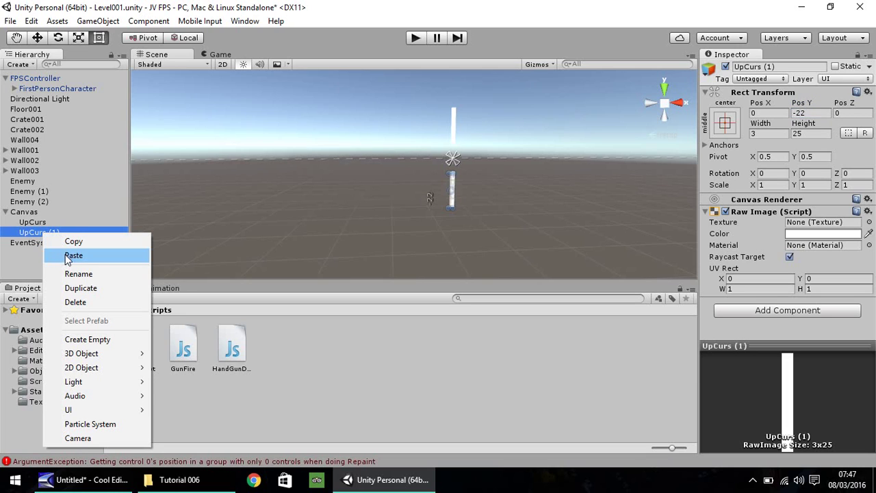
{"action": "left_click", "coordinate": [78, 274]}
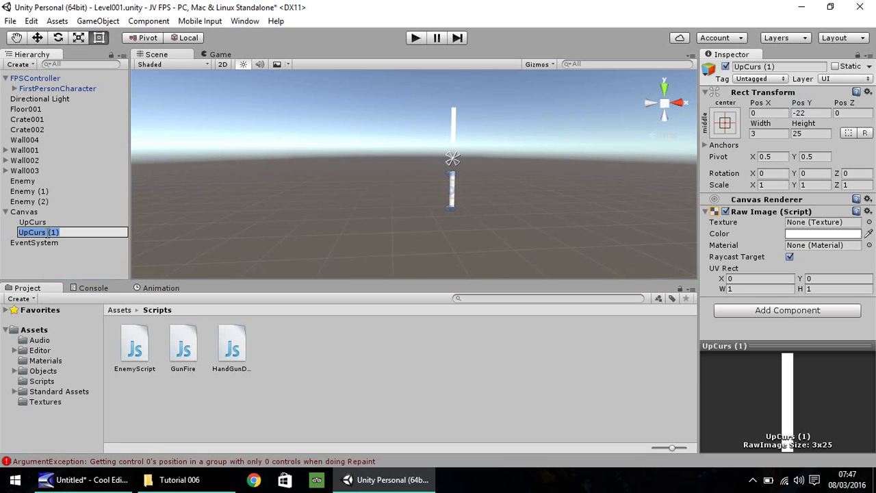
{"action": "type", "text": "DownCurs"}
{"action": "key", "text": "Return"}
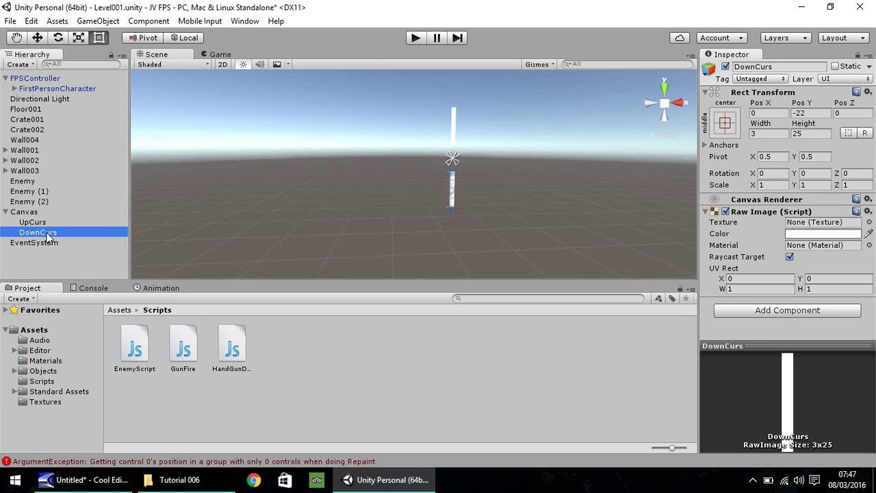
{"action": "left_click", "coordinate": [415, 39]}
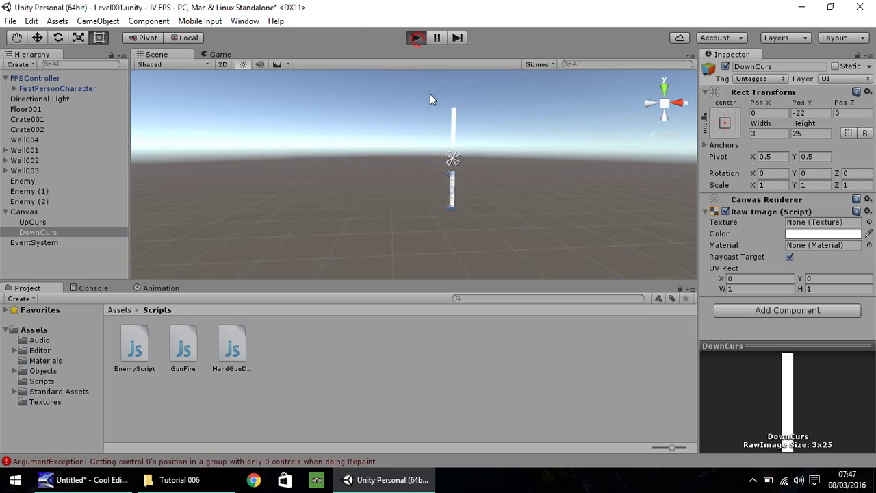
{"action": "key", "text": "s"}
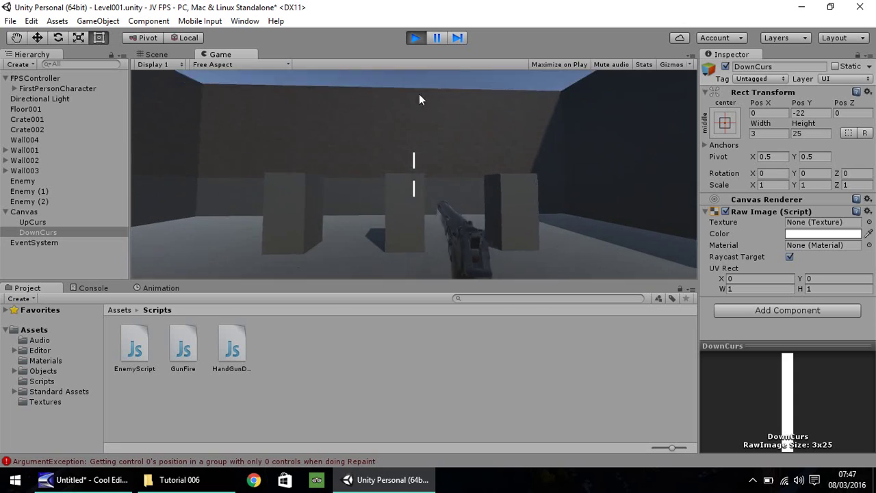
{"action": "left_click", "coordinate": [416, 38]}
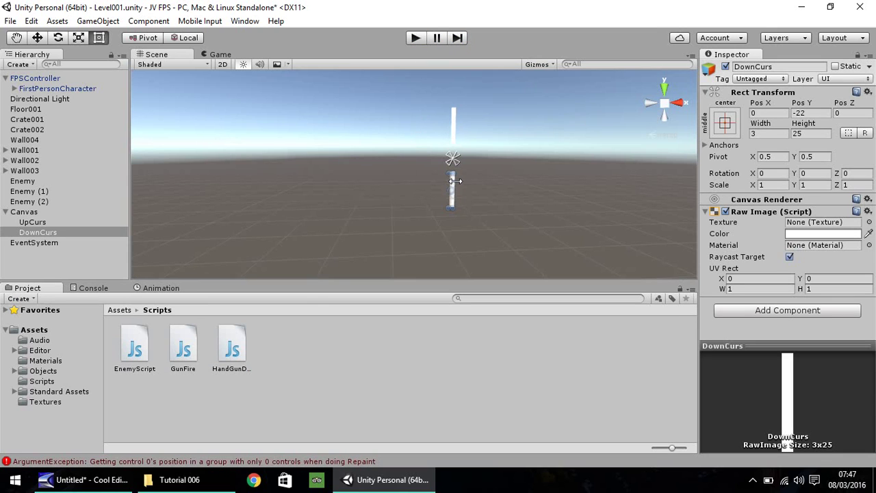
Duplicate DownCurs and make the copy a horizontal 25×3 bar at Pos X -22, Pos Y 0
{"action": "left_click", "coordinate": [56, 232]}
{"action": "key", "text": "ctrl+d"}
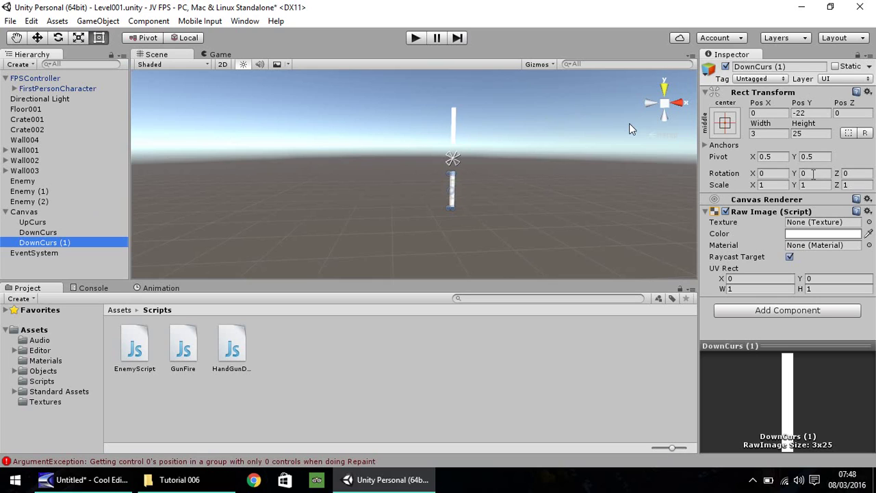
{"action": "left_click", "coordinate": [814, 174]}
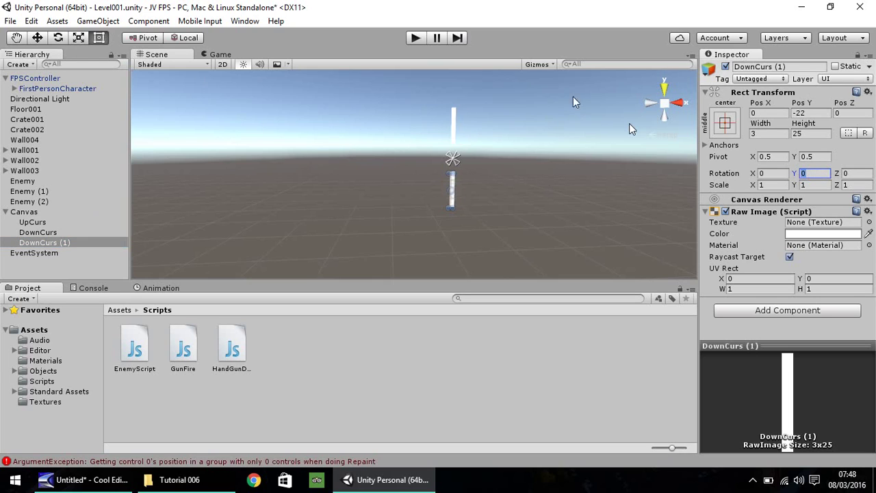
{"action": "left_click", "coordinate": [771, 133]}
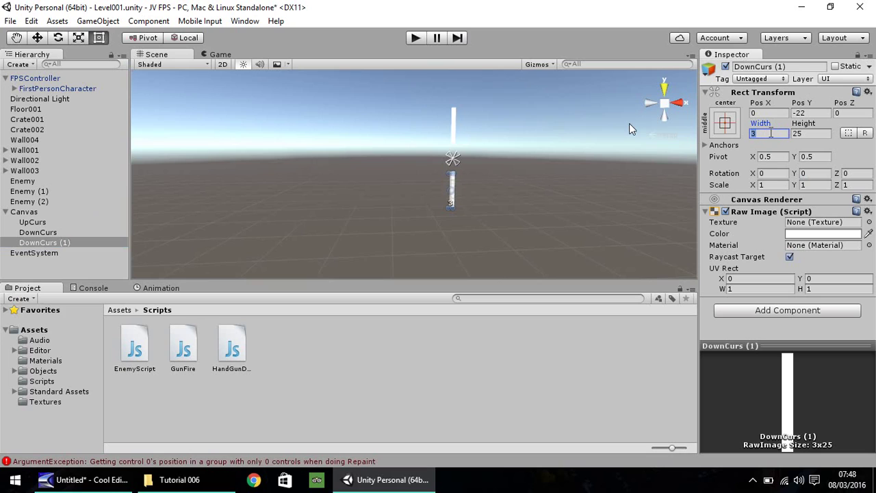
{"action": "type", "text": "25"}
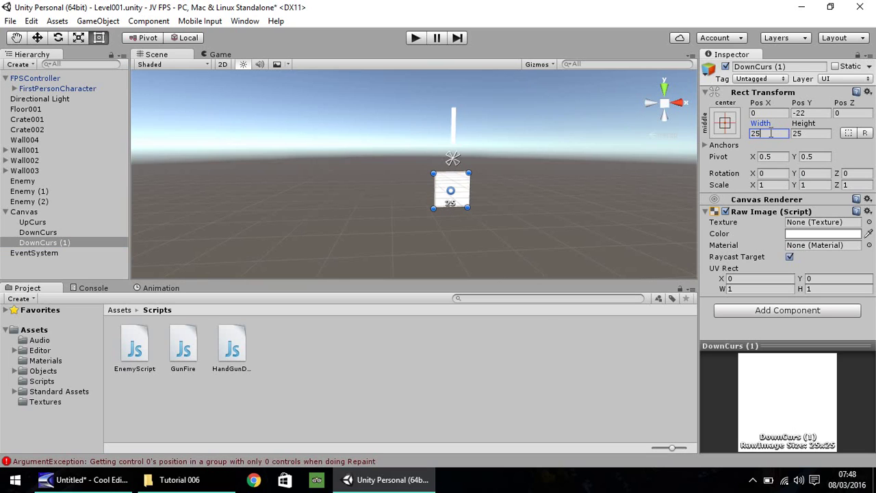
{"action": "key", "text": "Tab"}
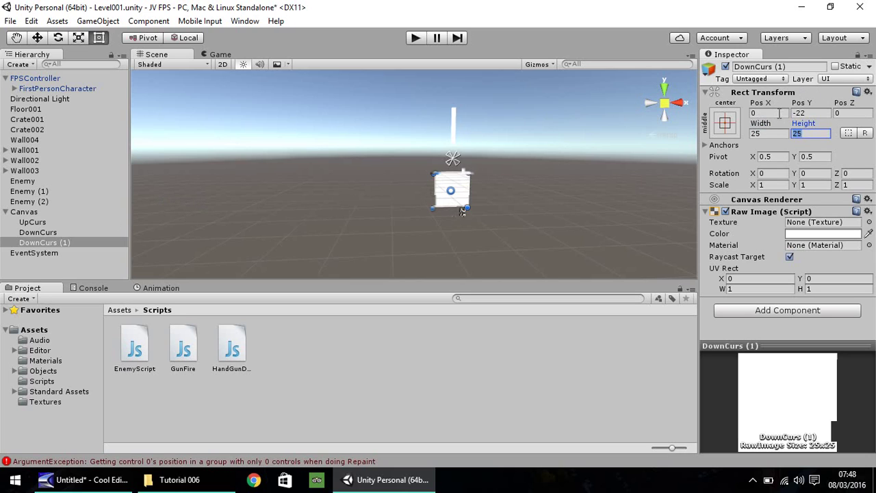
{"action": "left_click", "coordinate": [813, 113]}
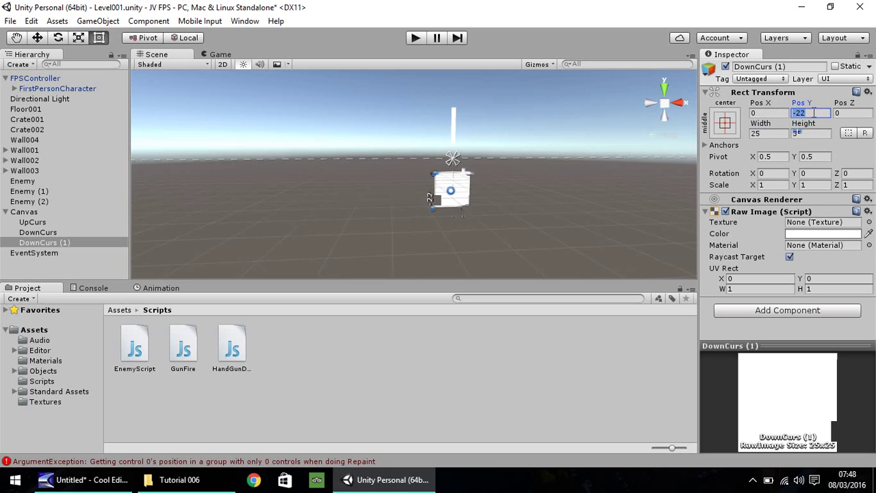
{"action": "type", "text": "0"}
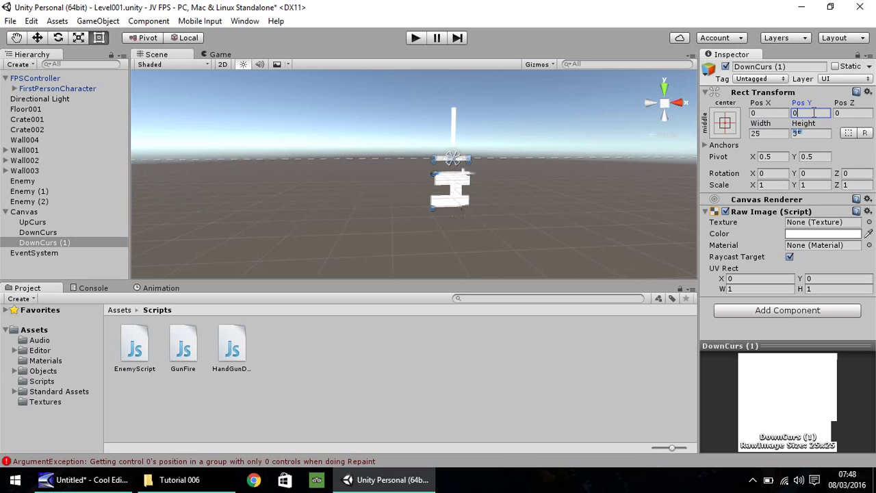
{"action": "left_click", "coordinate": [761, 113]}
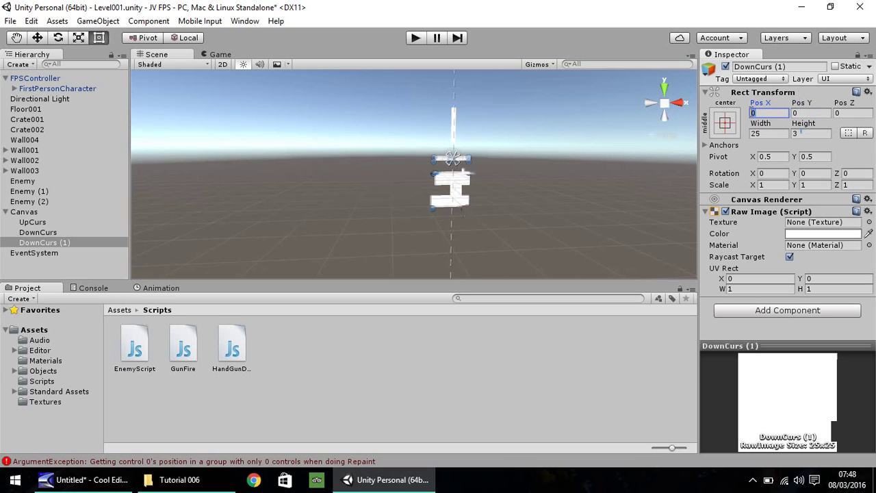
{"action": "type", "text": "-22"}
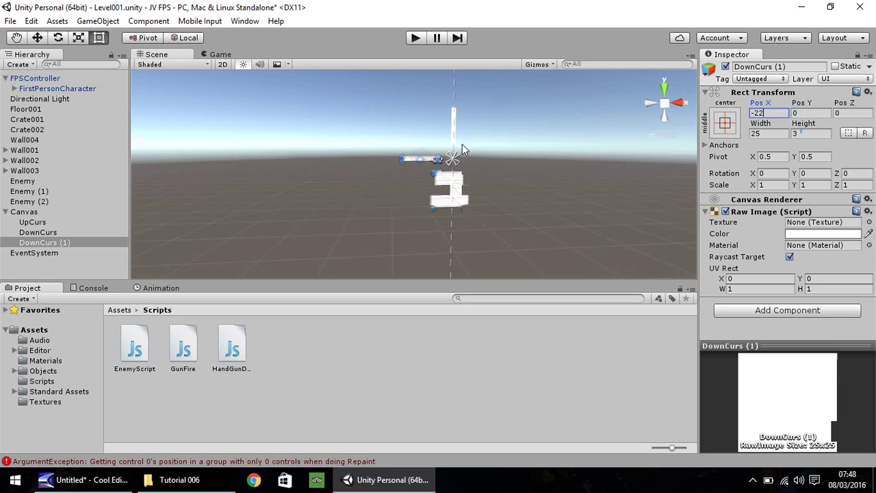
{"action": "type", "text": "3"}
{"action": "key", "text": "Return"}
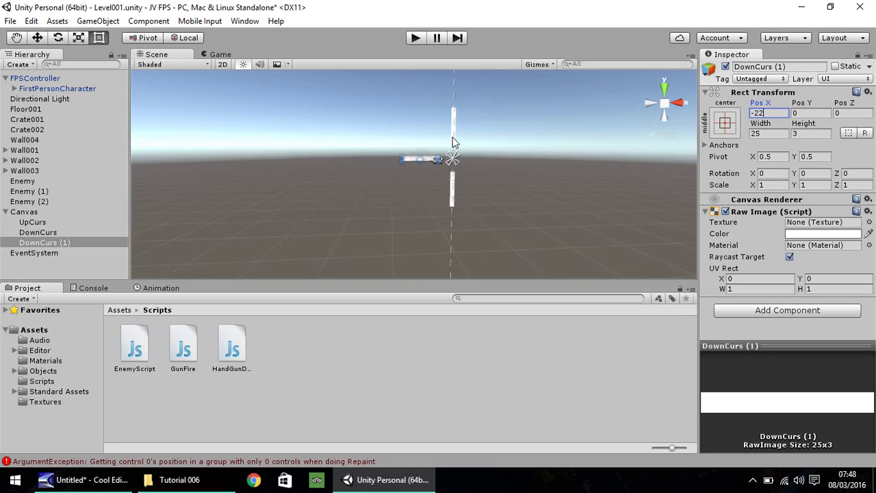
Rename DownCurs (1) to 'LeftCurs'
{"action": "right_click", "coordinate": [54, 241]}
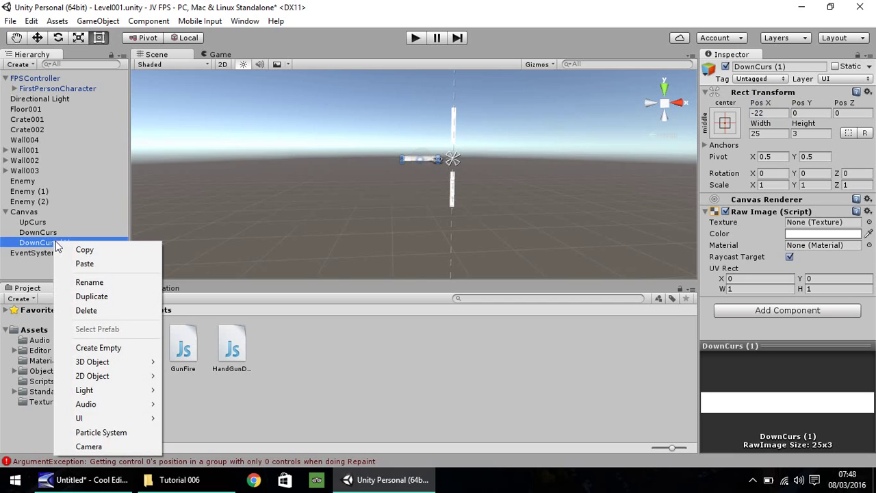
{"action": "left_click", "coordinate": [91, 282]}
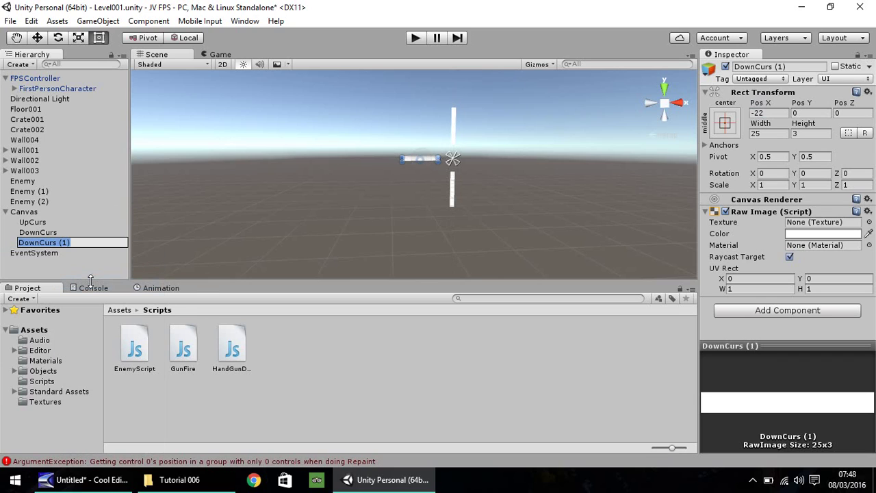
{"action": "type", "text": "LeftC"}
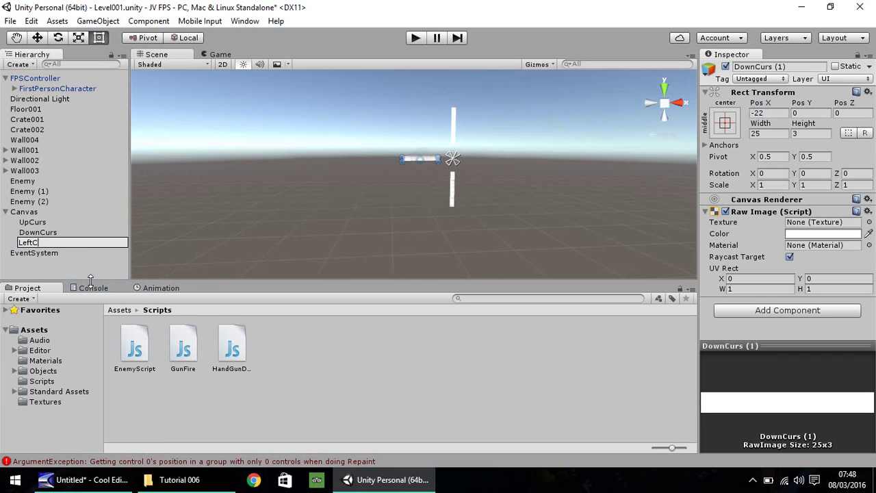
{"action": "type", "text": "urs"}
{"action": "key", "text": "Return"}
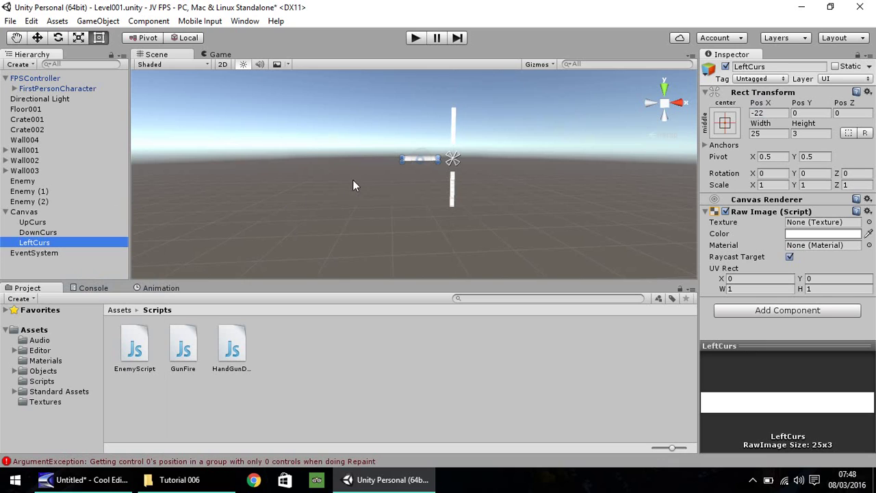
{"action": "left_click", "coordinate": [32, 243]}
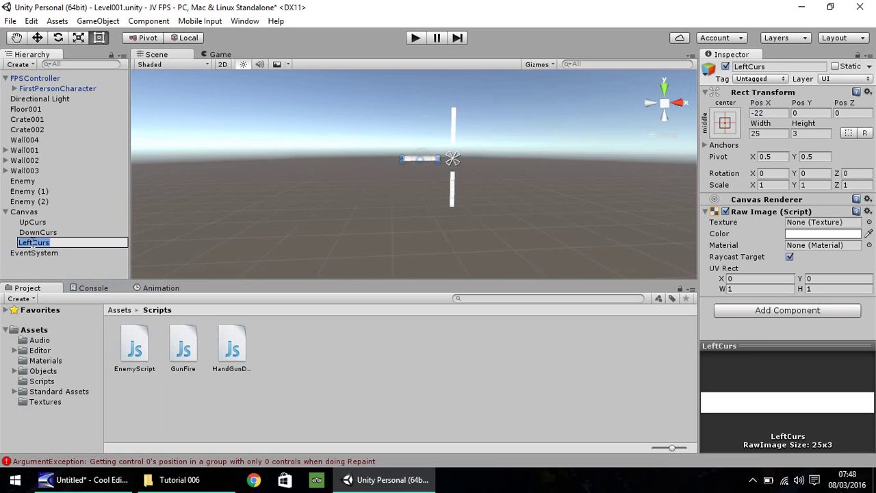
{"action": "key", "text": "Return"}
Duplicate LeftCurs, deleting an empty child GameObject created by mistake
{"action": "key", "text": "ctrl+d"}
{"action": "right_click", "coordinate": [56, 252]}
{"action": "left_click", "coordinate": [108, 146]}
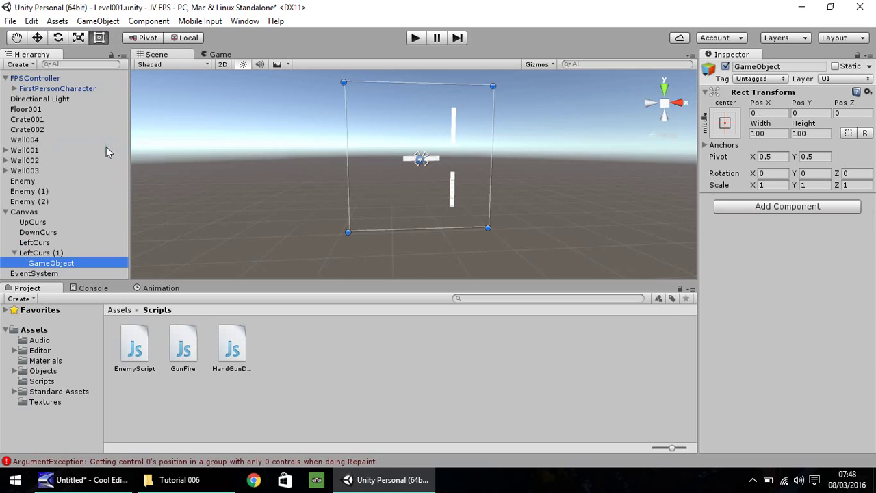
{"action": "right_click", "coordinate": [56, 265]}
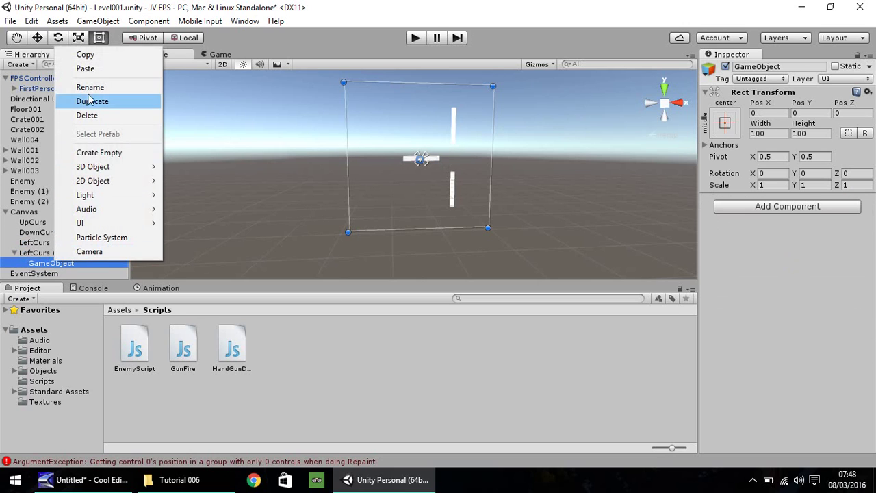
{"action": "left_click", "coordinate": [87, 115]}
Rename the LeftCurs copy 'RightCurs' and set its Pos X to 22
{"action": "right_click", "coordinate": [47, 252]}
{"action": "left_click", "coordinate": [84, 291]}
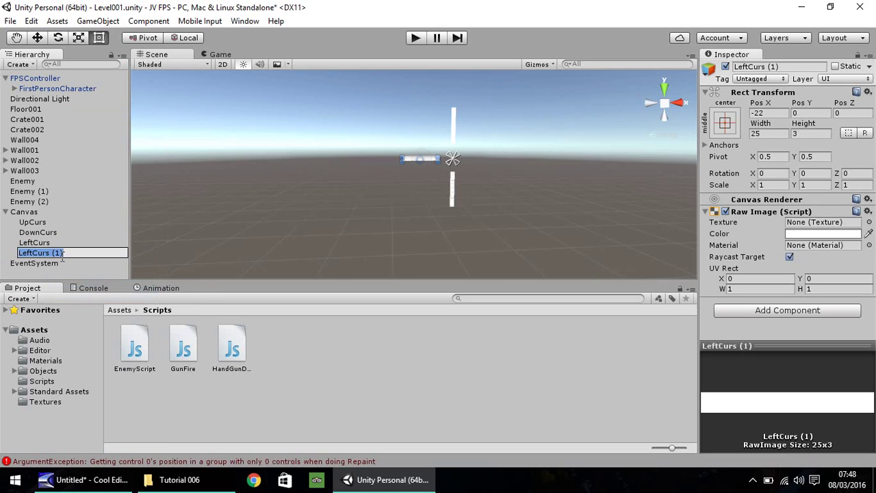
{"action": "type", "text": "RightCurs"}
{"action": "key", "text": "Return"}
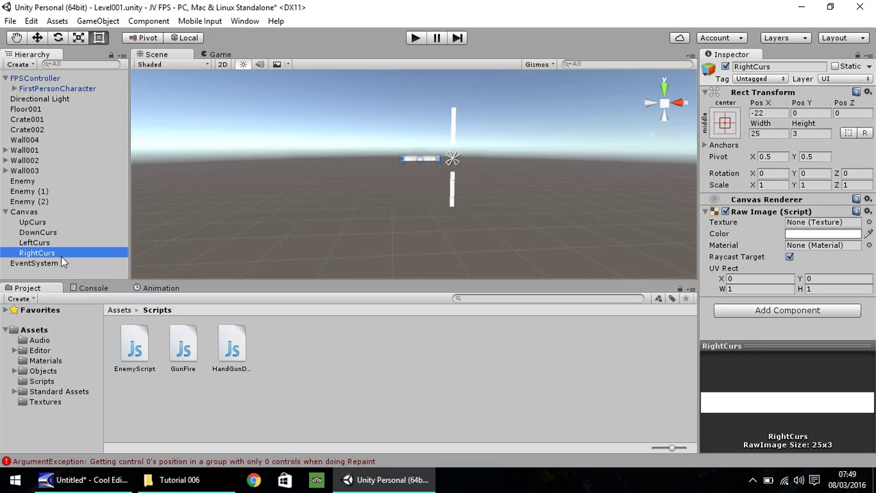
{"action": "left_click", "coordinate": [769, 113]}
{"action": "type", "text": "22"}
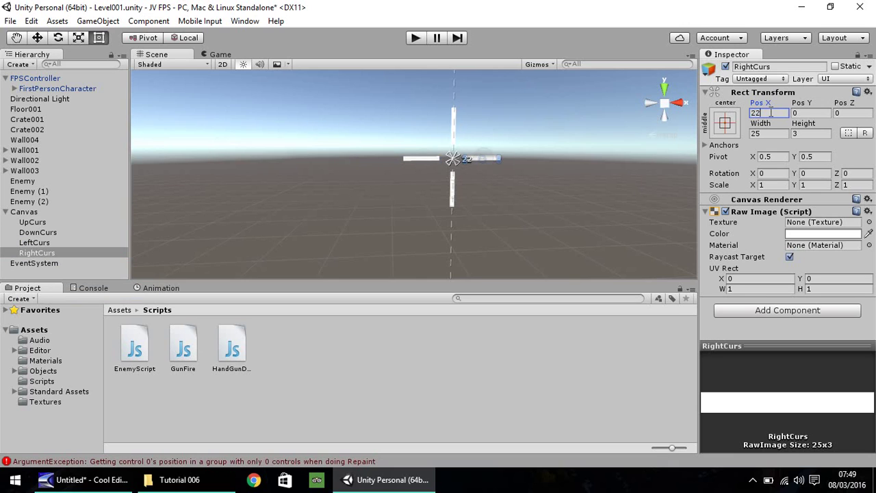
{"action": "left_click", "coordinate": [418, 38]}
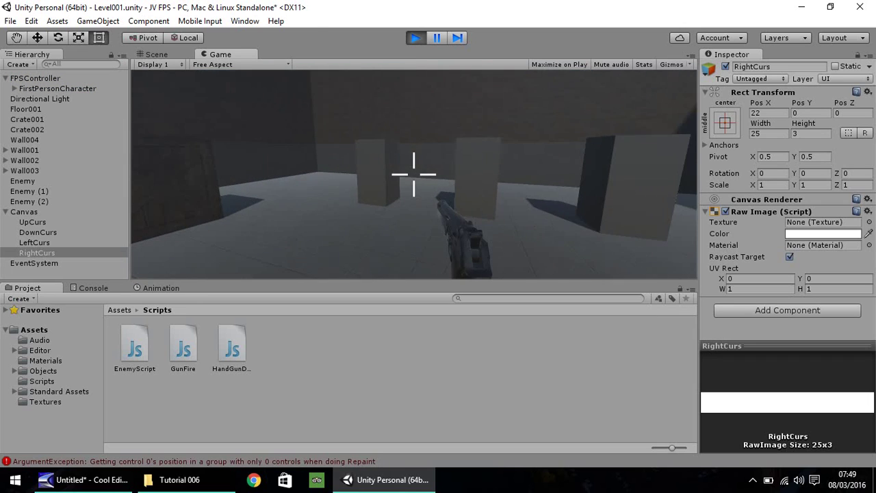
{"action": "left_click", "coordinate": [414, 163]}
{"action": "left_click", "coordinate": [413, 163]}
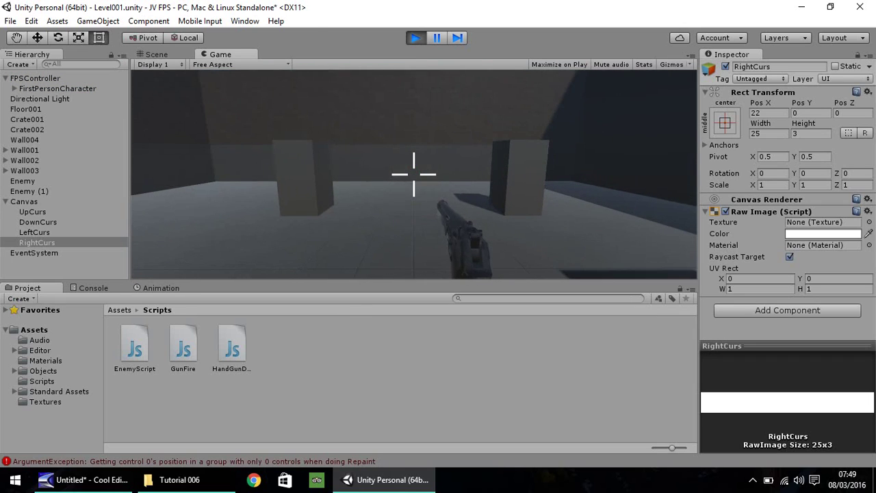
{"action": "left_click", "coordinate": [414, 163]}
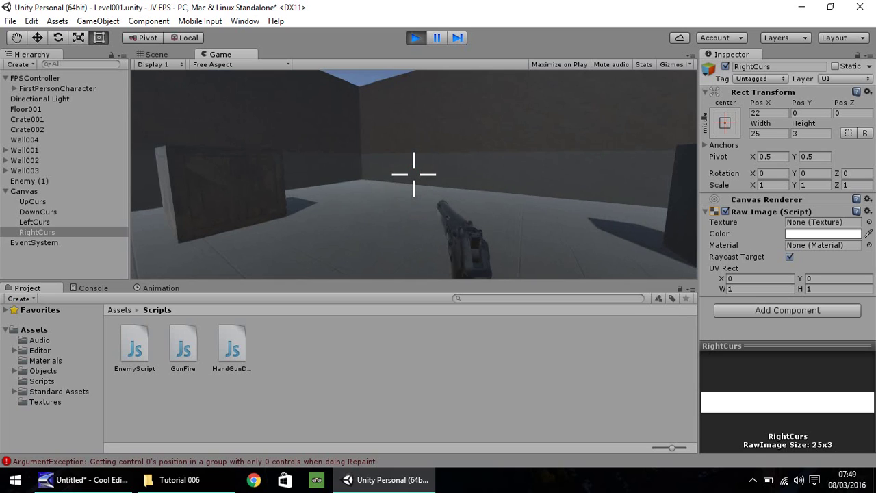
{"action": "key", "text": "Escape"}
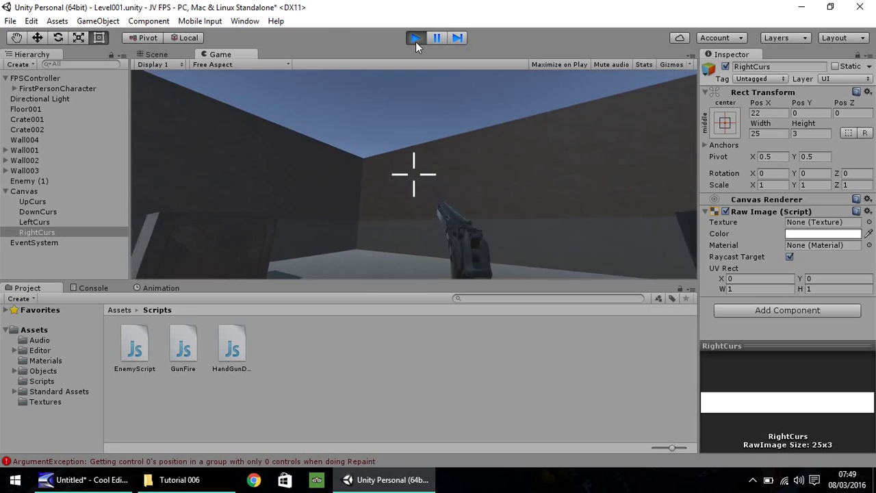
{"action": "left_click", "coordinate": [415, 38]}
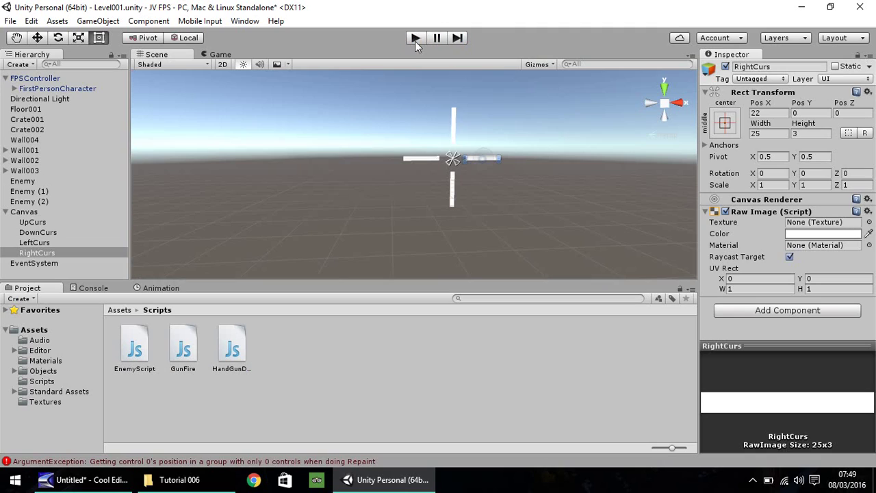
Create a new folder named 'Animations' inside Assets
{"action": "left_click", "coordinate": [36, 329]}
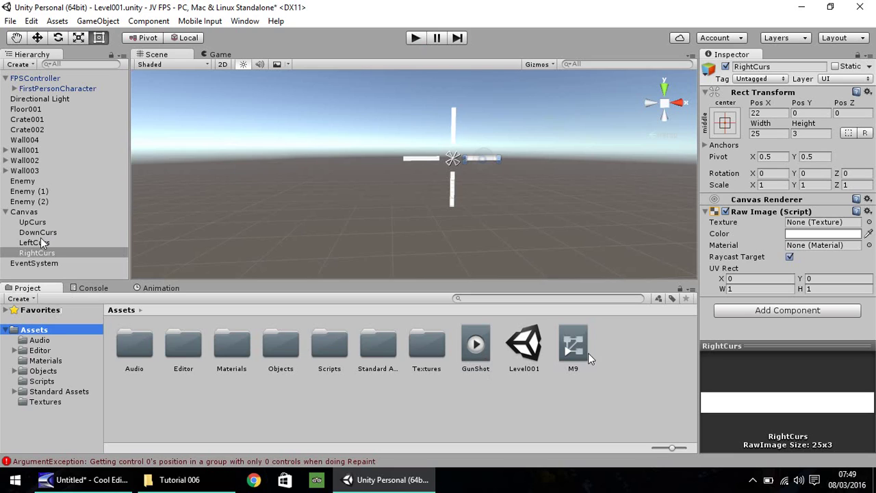
{"action": "right_click", "coordinate": [48, 332]}
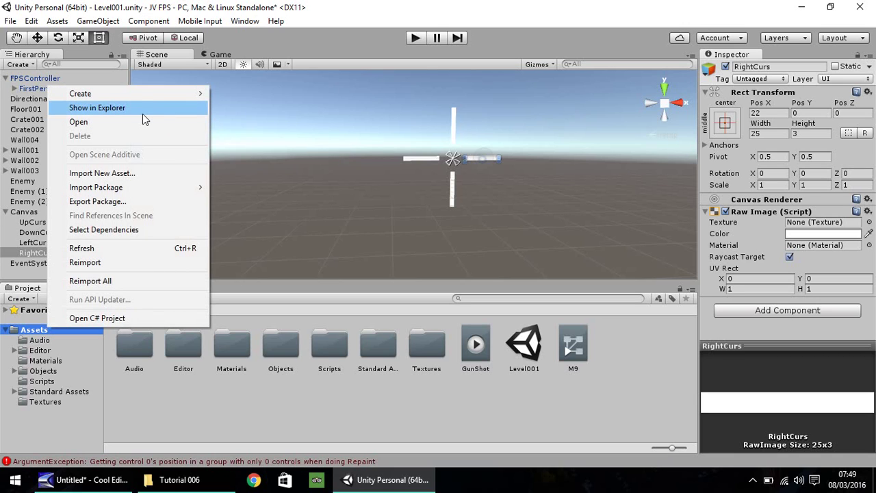
{"action": "mouse_move", "coordinate": [139, 94]}
{"action": "left_click", "coordinate": [232, 99]}
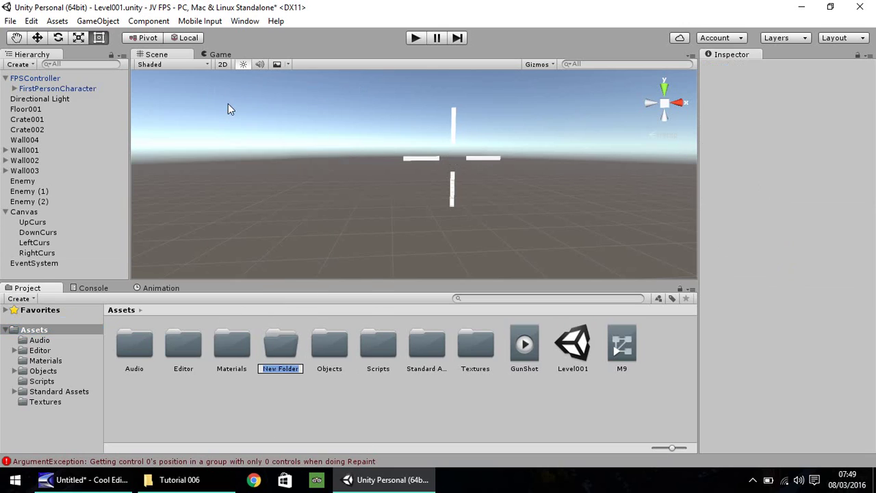
{"action": "type", "text": "Ani"}
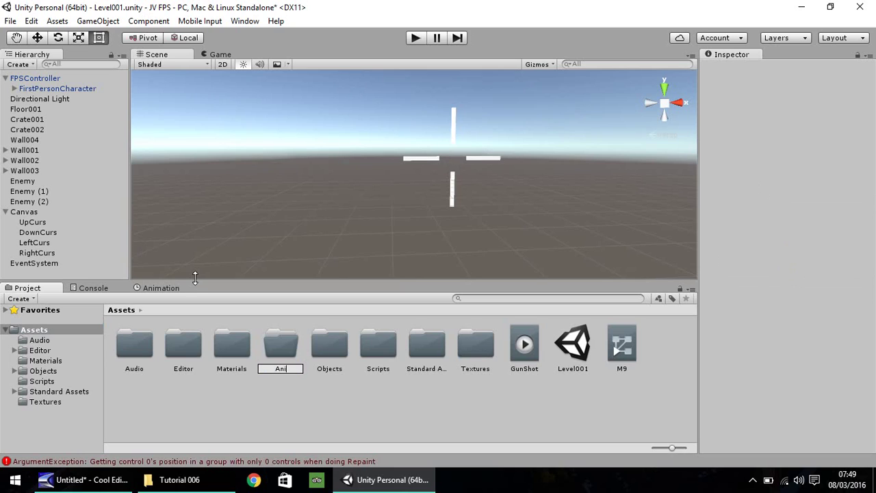
{"action": "type", "text": "mations"}
{"action": "key", "text": "Return"}
{"action": "key", "text": "Return"}
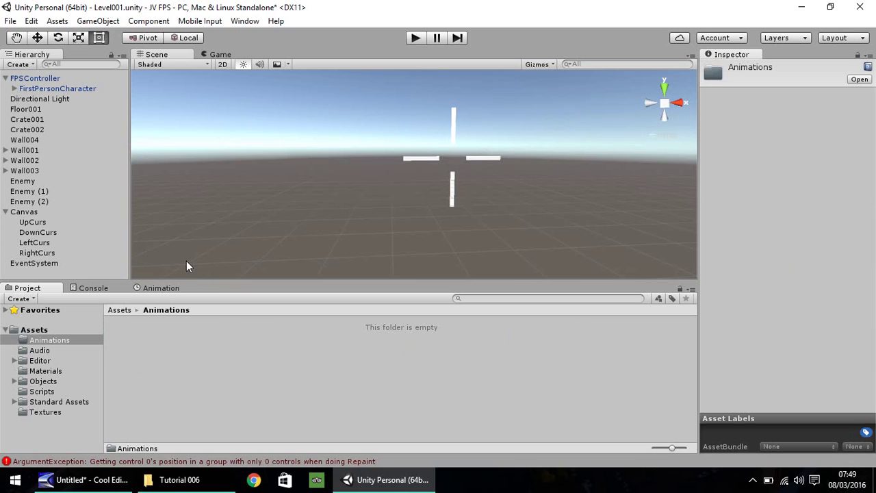
Select UpCurs and create a new animation clip saved as UpCursAnim
{"action": "left_click", "coordinate": [30, 223]}
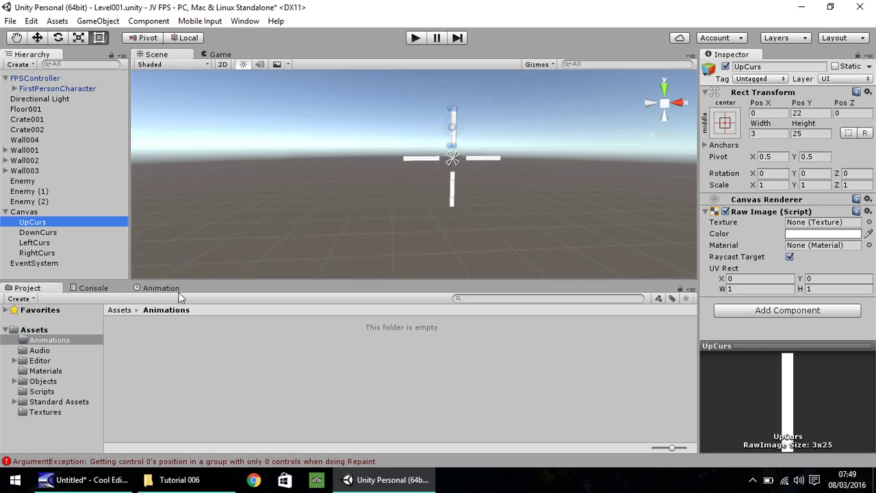
{"action": "left_click", "coordinate": [155, 288]}
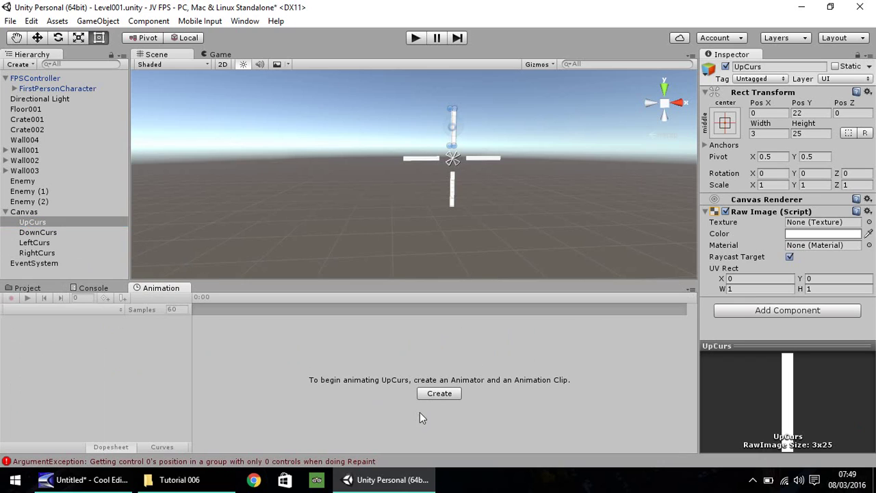
{"action": "left_click", "coordinate": [440, 393]}
{"action": "type", "text": "UpCurs"}
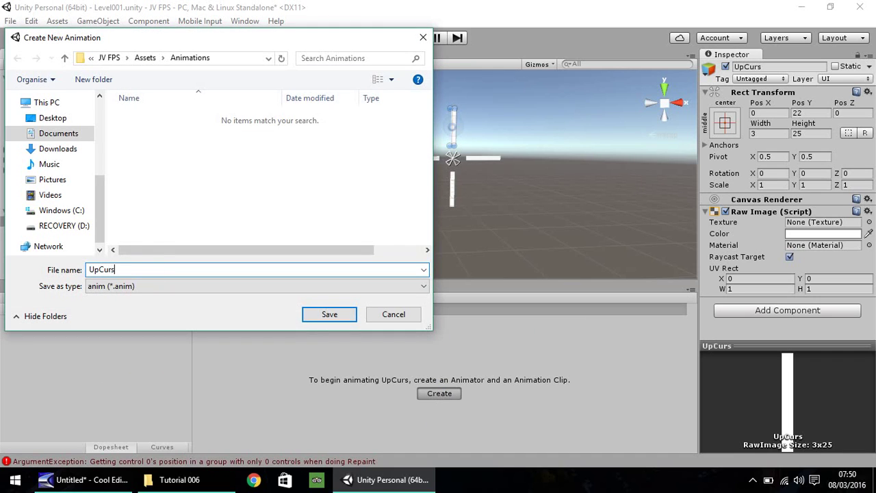
{"action": "type", "text": "Anim"}
{"action": "key", "text": "Return"}
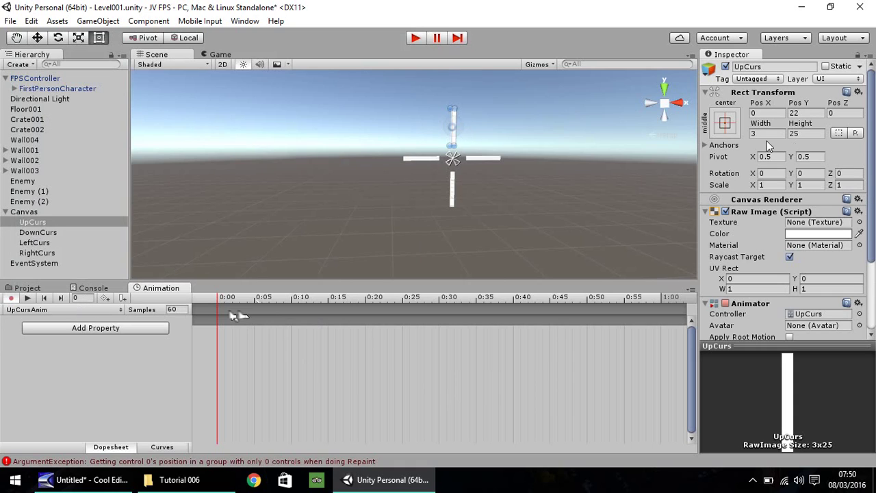
Record a frame-0 keyframe with UpCurs's Pos X at 0
{"action": "left_click", "coordinate": [774, 114]}
{"action": "type", "text": "1"}
{"action": "key", "text": "BackSpace"}
{"action": "type", "text": "0"}
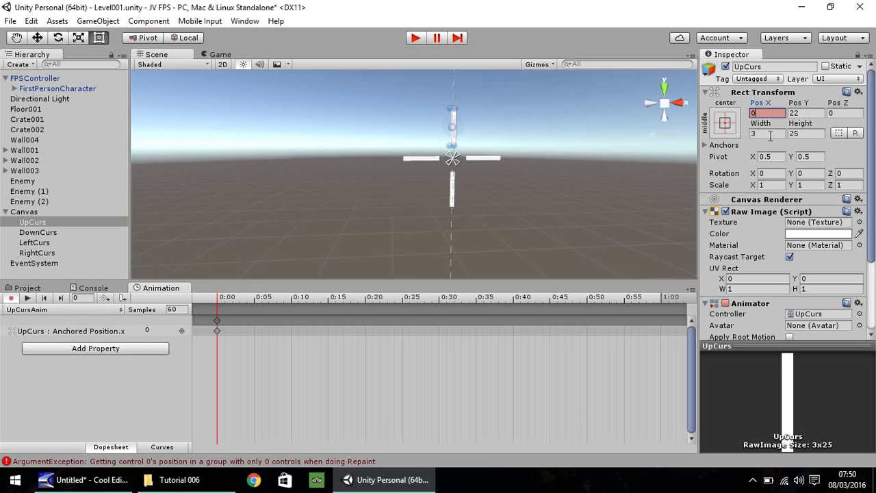
Keyframe UpCurs's Pos Y at 22 on the starting frame
{"action": "left_click", "coordinate": [810, 114]}
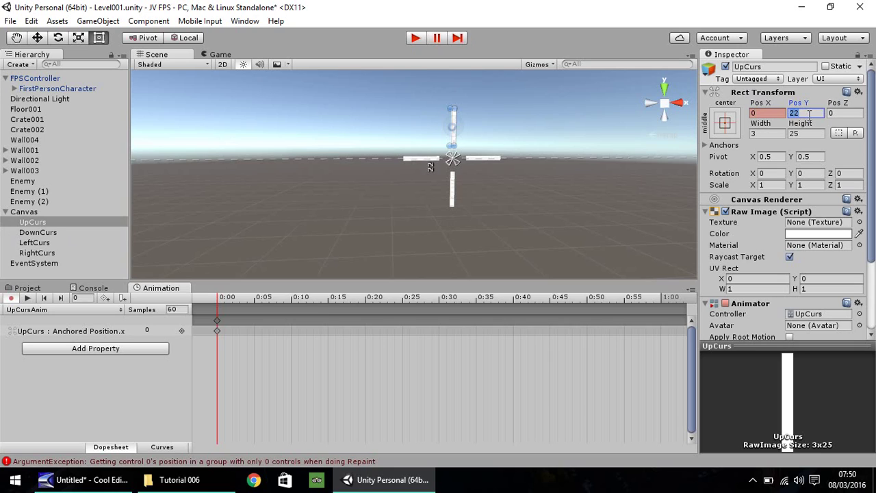
{"action": "type", "text": "26"}
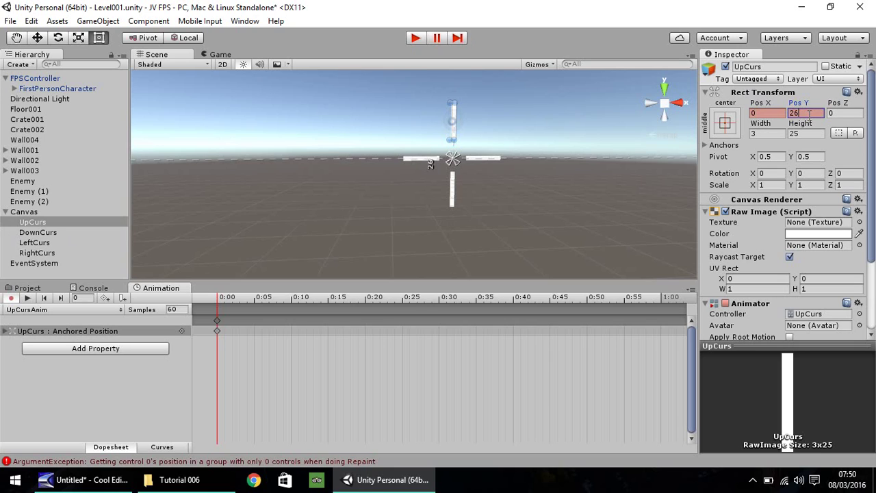
{"action": "key", "text": "BackSpace"}
{"action": "type", "text": "2"}
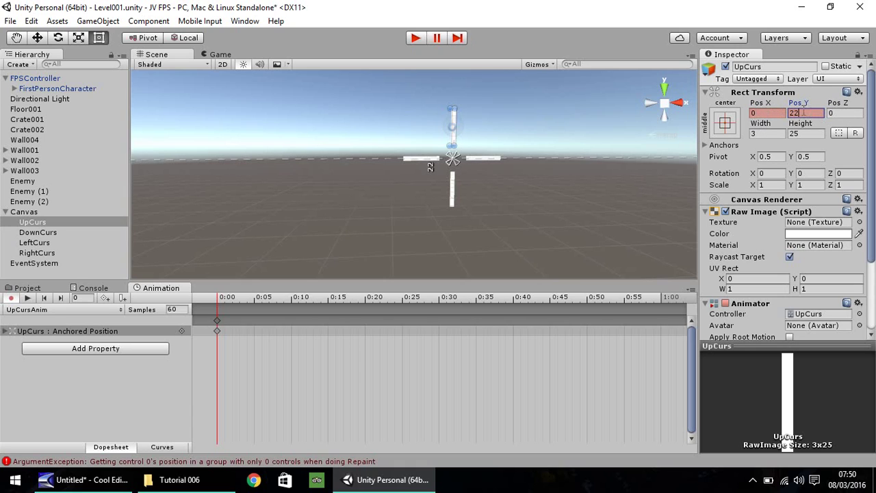
Keyframe UpCurs's Pos Y at 26 on frame 2 and back to 22 on frame 6
{"action": "left_click", "coordinate": [79, 298]}
{"action": "type", "text": "2"}
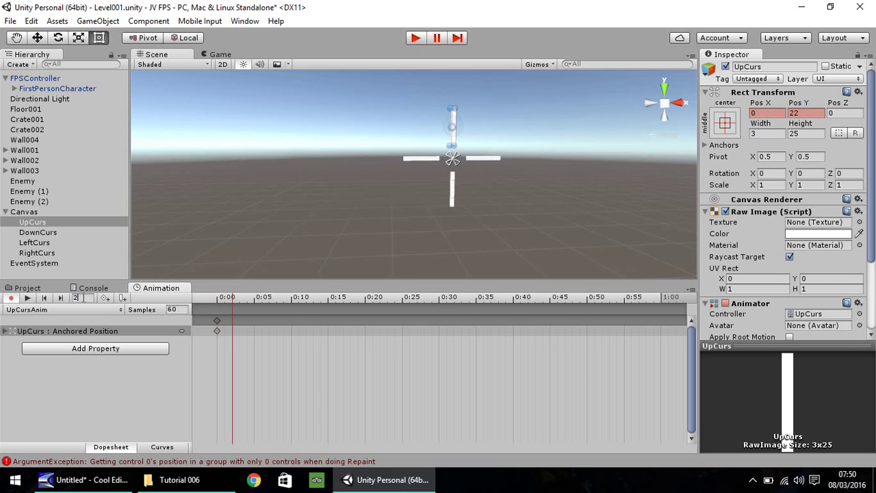
{"action": "left_click", "coordinate": [808, 113]}
{"action": "left_click_drag", "start_coordinate": [808, 111], "coordinate": [784, 109]}
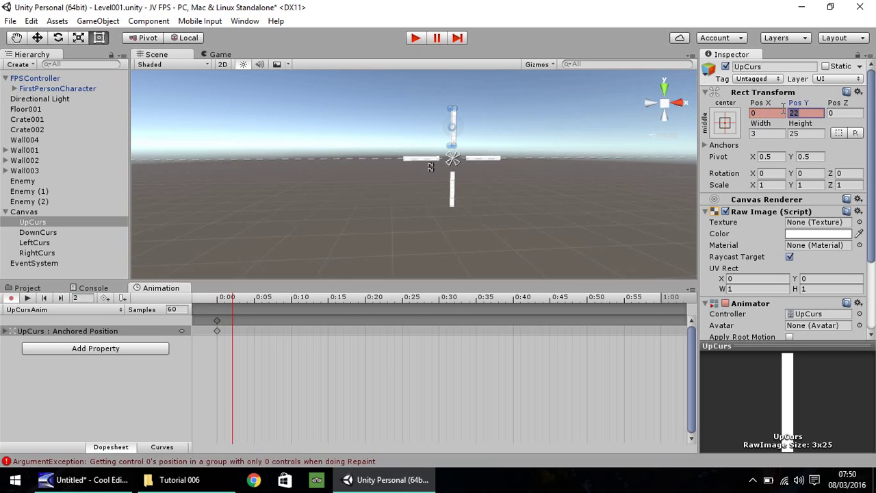
{"action": "type", "text": "26"}
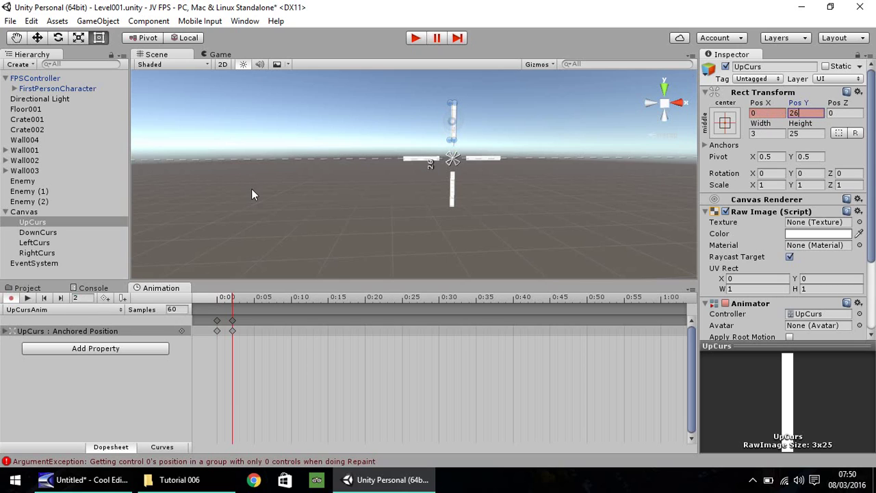
{"action": "left_click", "coordinate": [81, 300]}
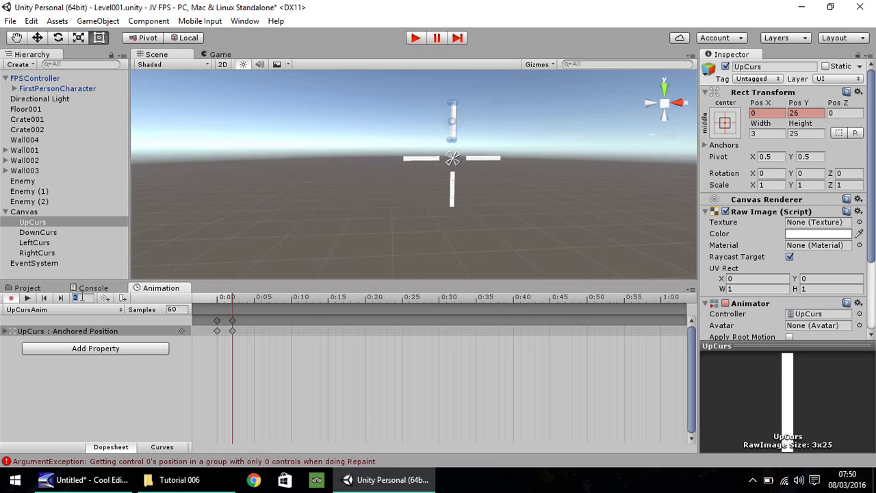
{"action": "type", "text": "6"}
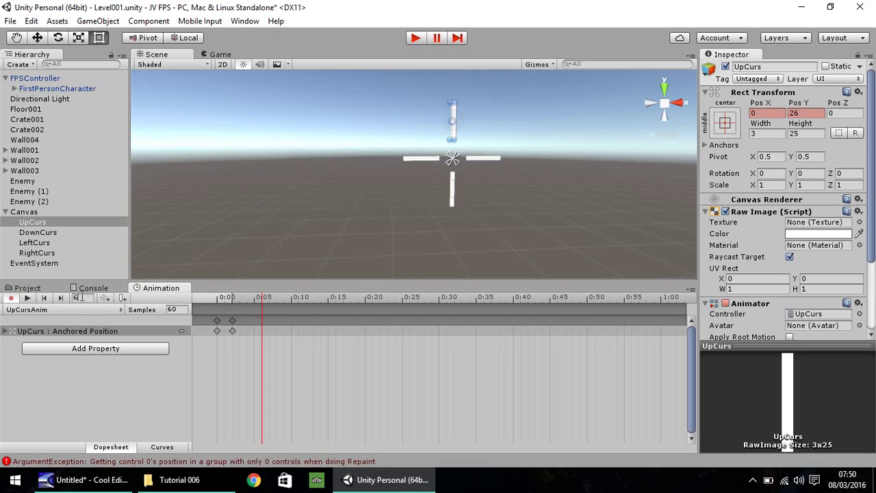
{"action": "left_click", "coordinate": [802, 113]}
{"action": "type", "text": "22"}
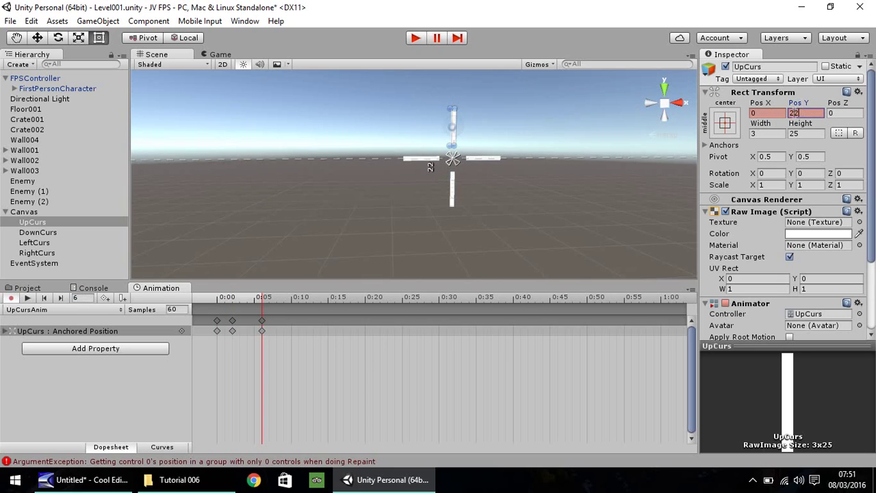
Stop recording, test-run the crosshair animation in Play mode, then disable UpCurs's Animator
{"action": "left_click", "coordinate": [11, 298]}
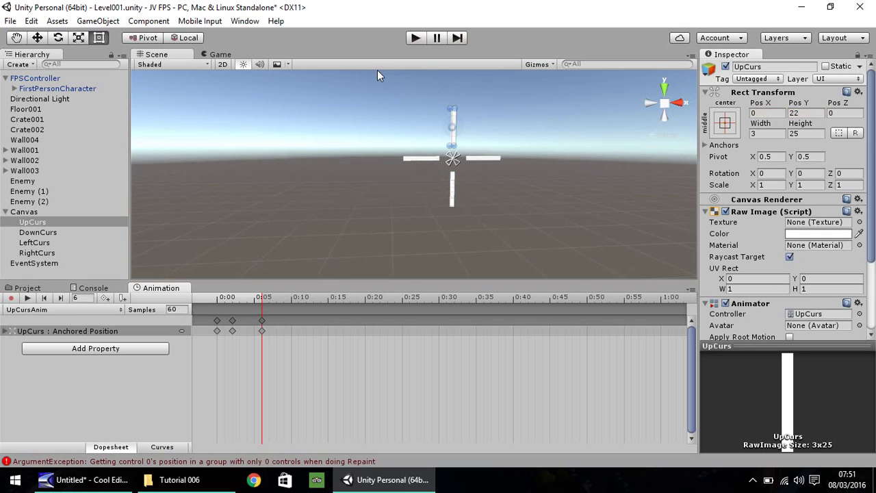
{"action": "left_click", "coordinate": [422, 37]}
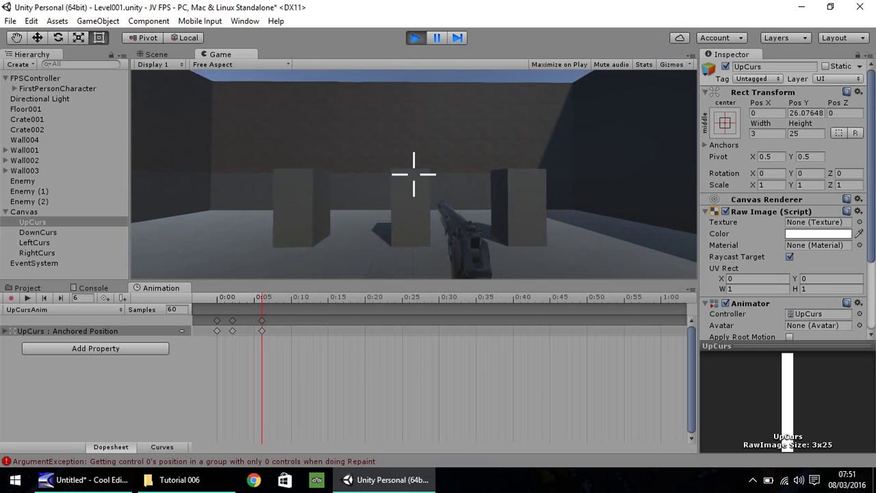
{"action": "key", "text": "Escape"}
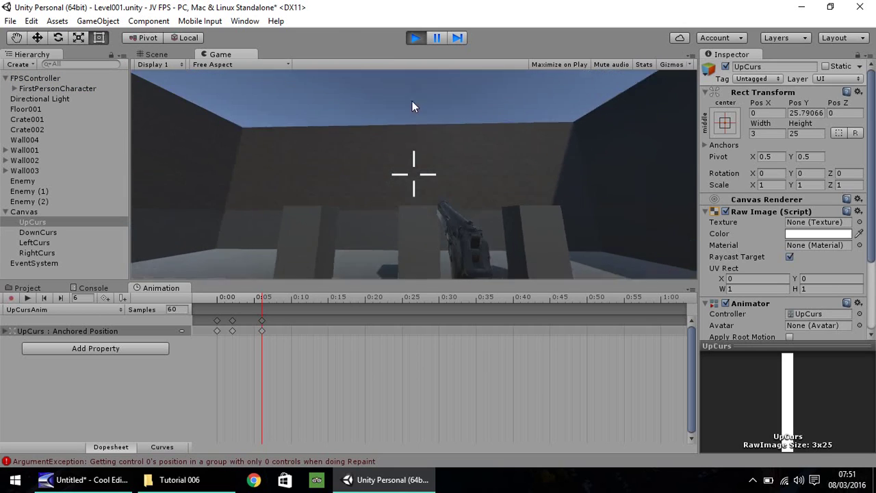
{"action": "left_click", "coordinate": [410, 39]}
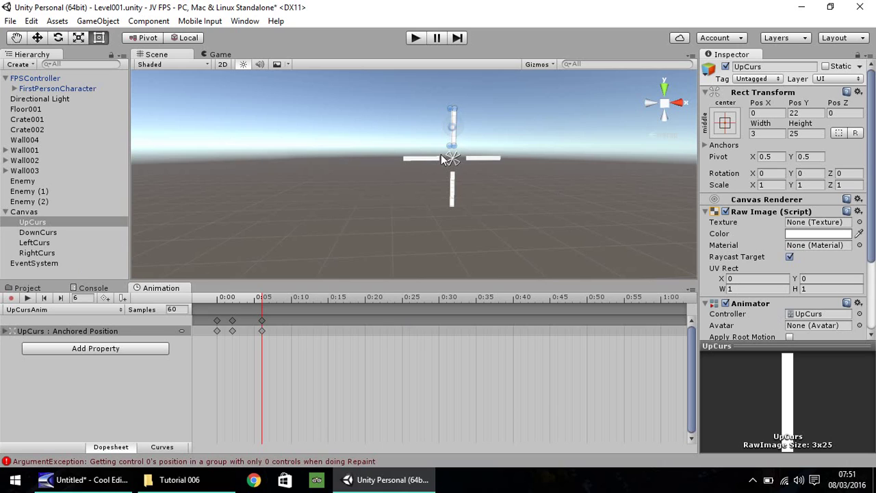
{"action": "left_click", "coordinate": [727, 303]}
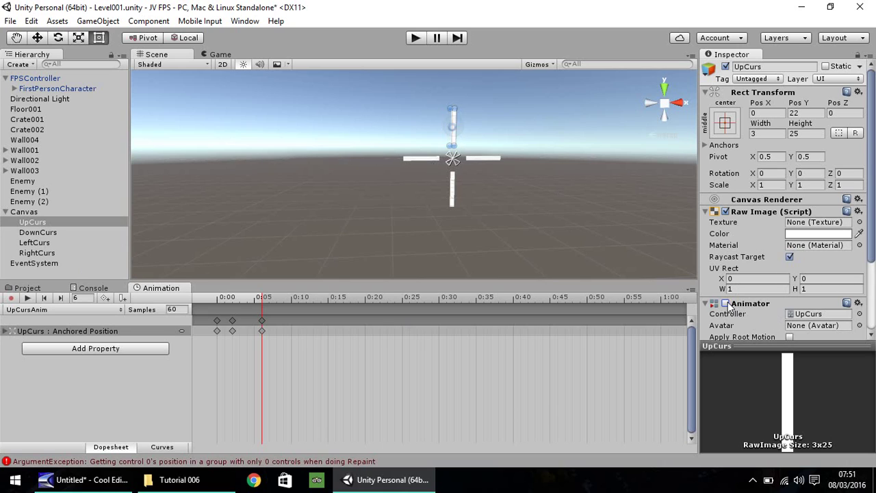
Select DownCurs and create a new clip named DownCursAnim
{"action": "left_click", "coordinate": [46, 235]}
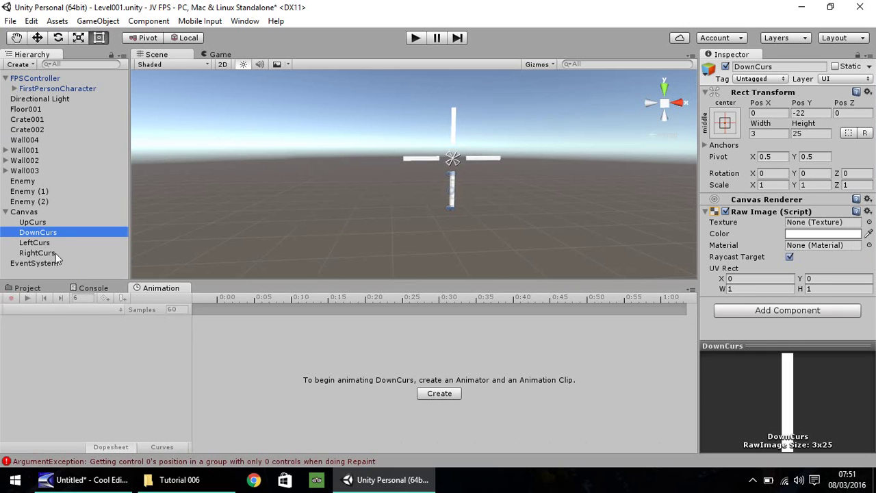
{"action": "left_click", "coordinate": [437, 393]}
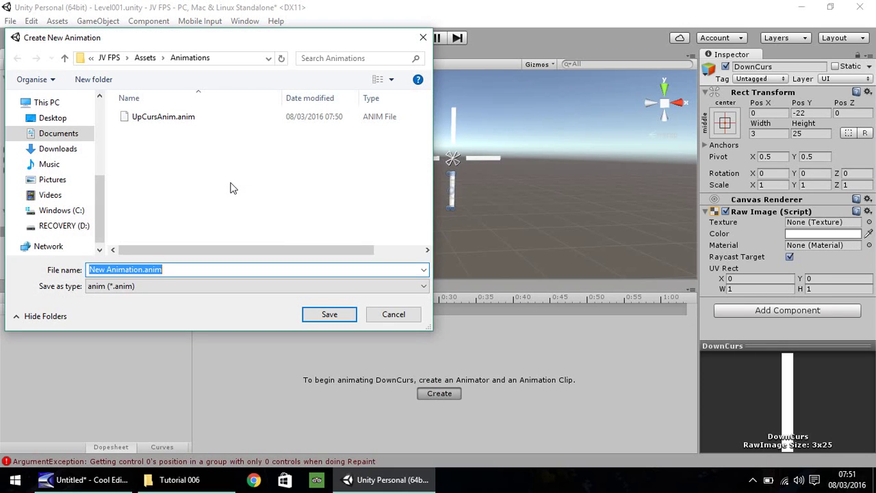
{"action": "type", "text": "Down"}
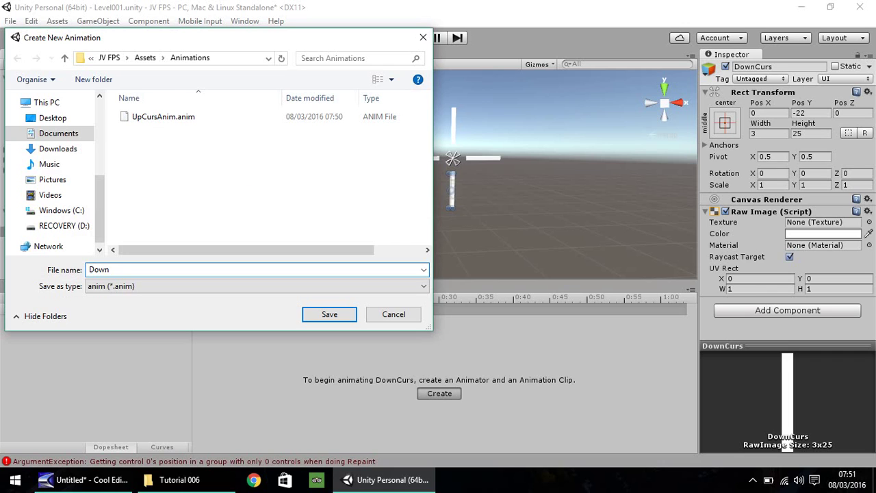
{"action": "type", "text": "CursAnim"}
{"action": "key", "text": "Return"}
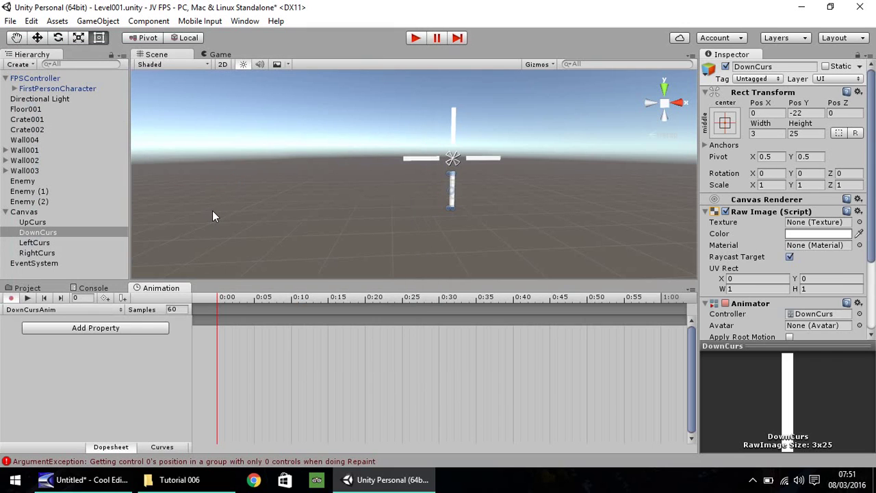
Record a starting keyframe with DownCurs's Pos X at 0
{"action": "left_click", "coordinate": [768, 113]}
{"action": "type", "text": "-1.19"}
{"action": "key", "text": "Return"}
{"action": "left_click", "coordinate": [762, 112]}
{"action": "type", "text": "0"}
{"action": "key", "text": "Return"}
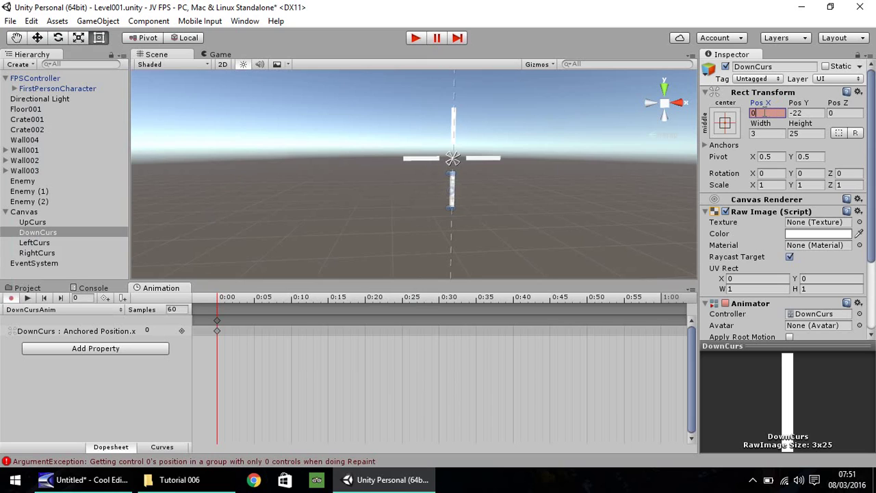
Keyframe Pos Y -26 at frame 2 and -22 at frame 6, then stop recording and disable the Animator
{"action": "left_click", "coordinate": [78, 299]}
{"action": "type", "text": "2"}
{"action": "left_click", "coordinate": [801, 113]}
{"action": "mouse_move", "coordinate": [430, 198]}
{"action": "left_mouse_down"}
{"action": "mouse_move", "coordinate": [430, 184]}
{"action": "mouse_move", "coordinate": [430, 200]}
{"action": "left_mouse_up"}
{"action": "left_click", "coordinate": [88, 299]}
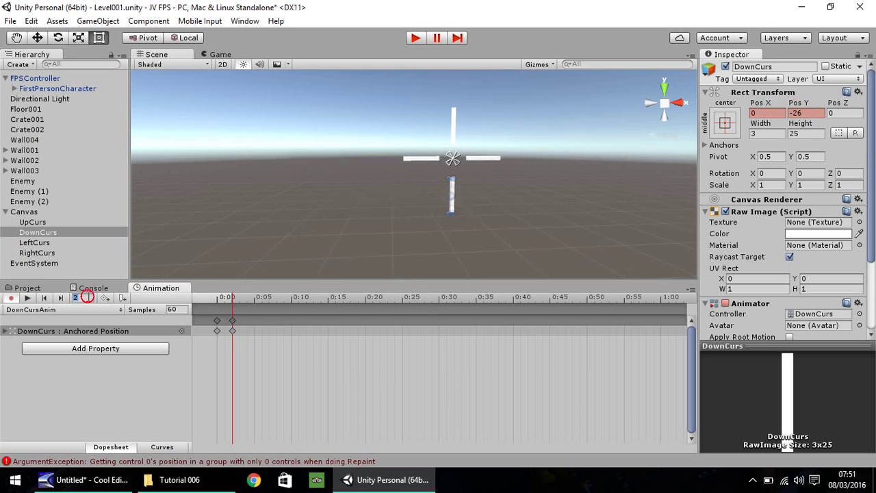
{"action": "type", "text": "6"}
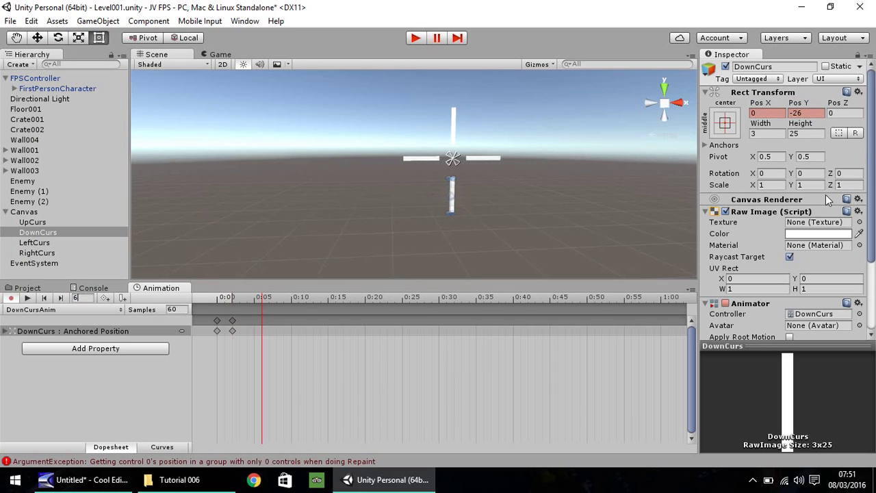
{"action": "left_click", "coordinate": [808, 113]}
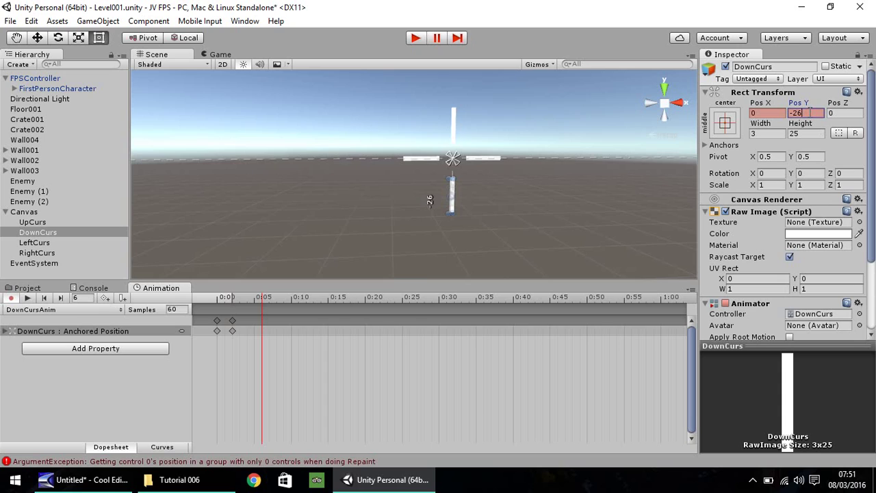
{"action": "type", "text": "-22"}
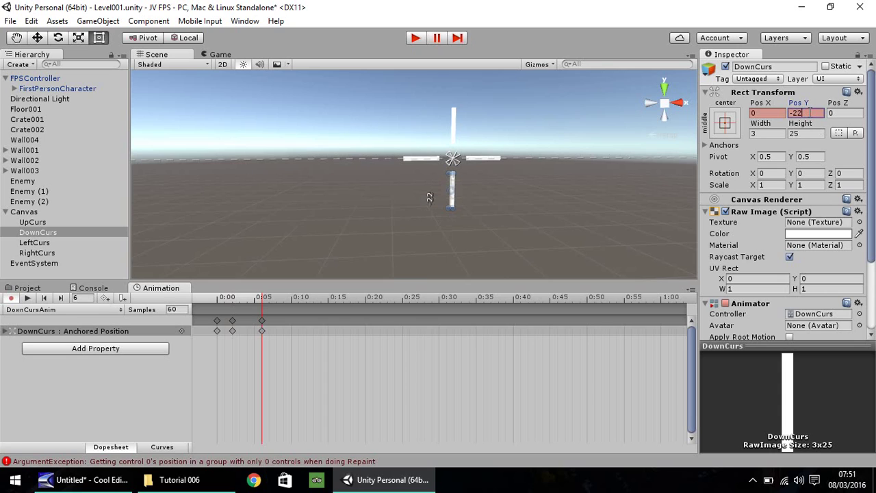
{"action": "left_click", "coordinate": [11, 299]}
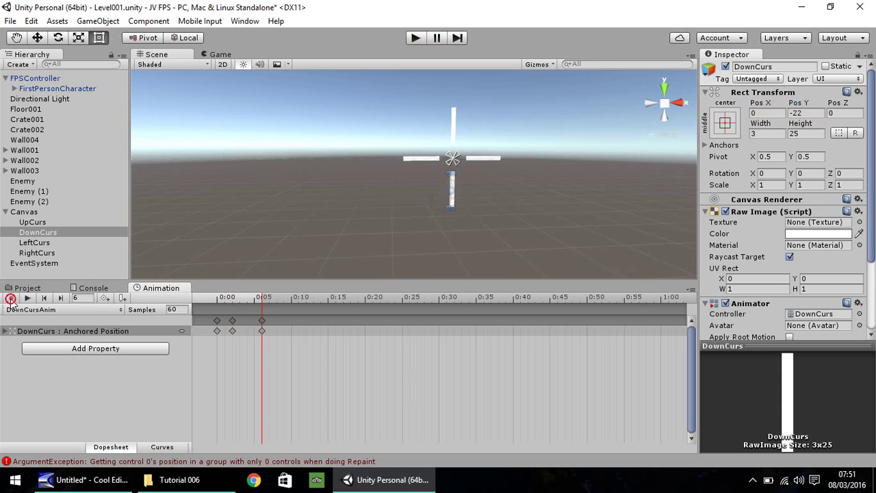
{"action": "left_click", "coordinate": [726, 303]}
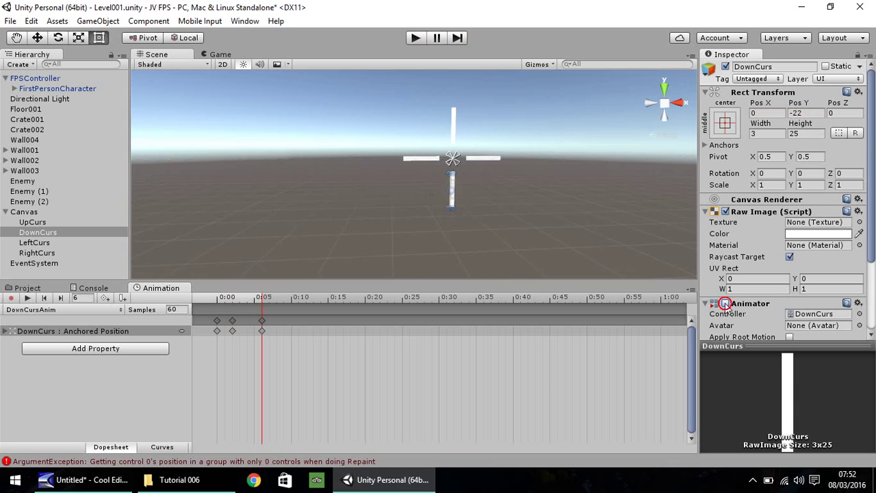
Select LeftCurs, create the LeftCursAnim clip and keyframe Pos Y 0 at frame 0
{"action": "left_click", "coordinate": [421, 161]}
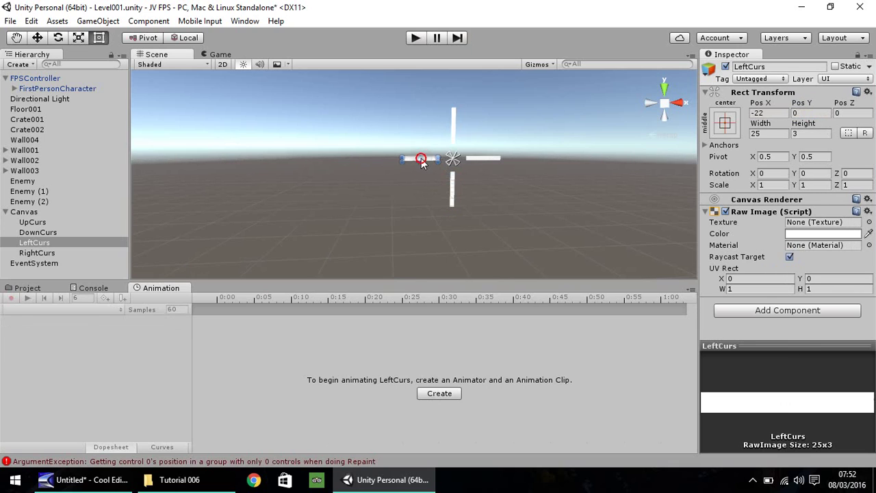
{"action": "left_click", "coordinate": [440, 393]}
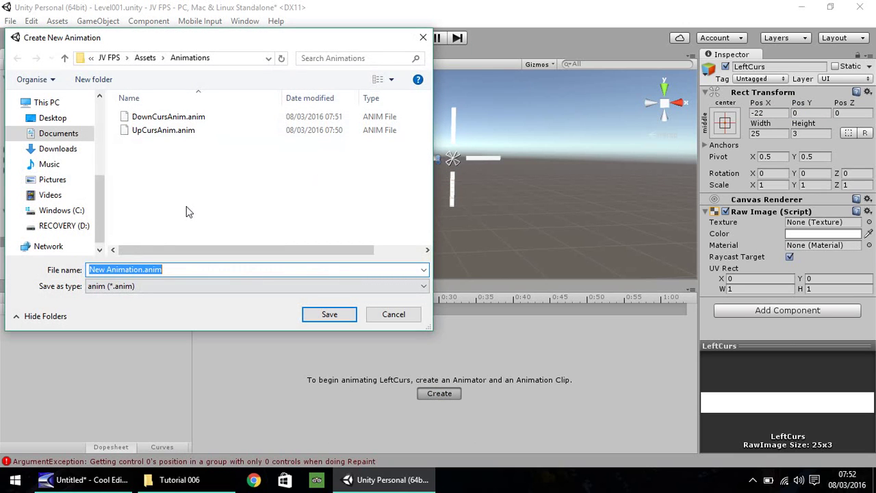
{"action": "type", "text": "LeftCursAnim"}
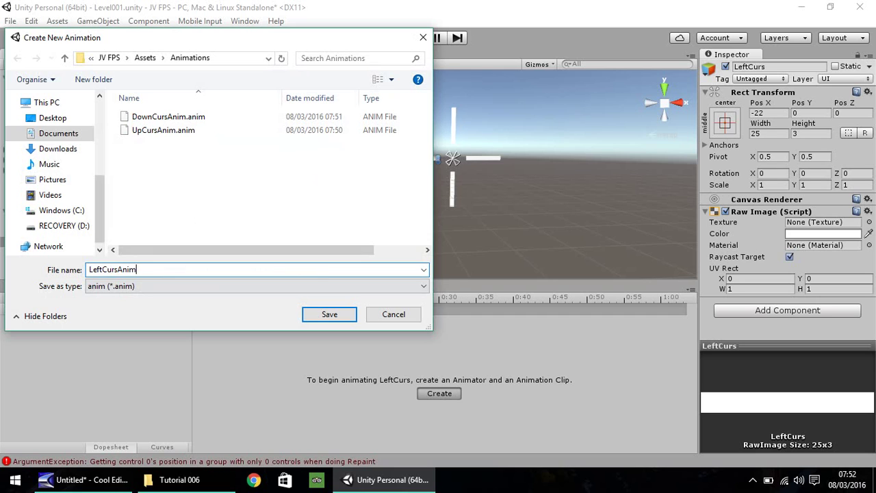
{"action": "key", "text": "Return"}
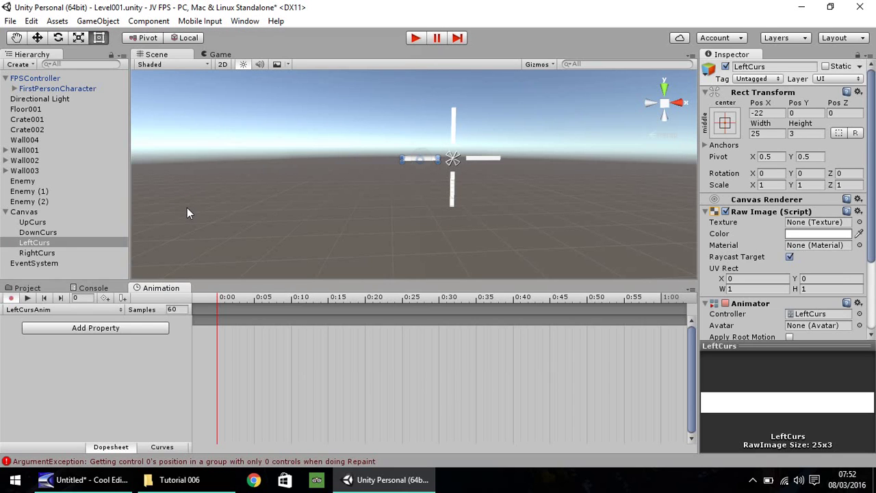
{"action": "left_click_drag", "start_coordinate": [804, 104], "coordinate": [808, 103]}
{"action": "left_click", "coordinate": [806, 112]}
{"action": "type", "text": "0"}
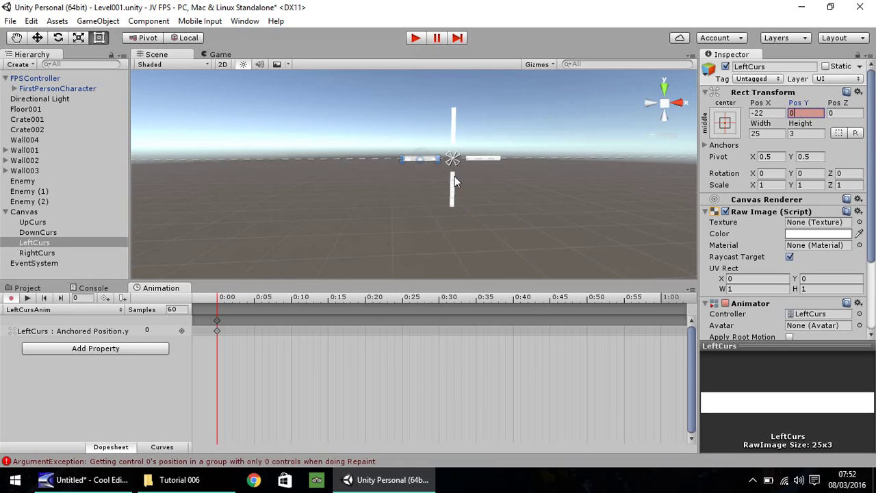
Keyframe LeftCurs's Pos X at -26 on frame 2 and -22 on frame 6, then stop recording
{"action": "left_click", "coordinate": [81, 298]}
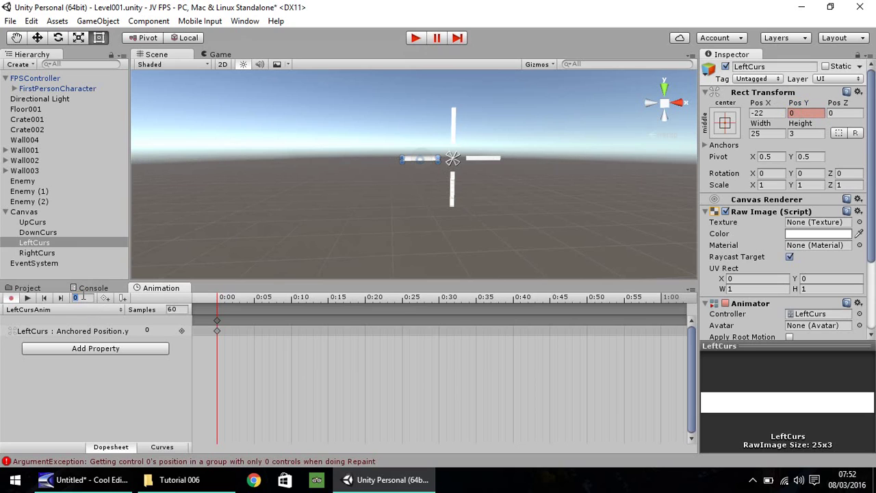
{"action": "type", "text": "2"}
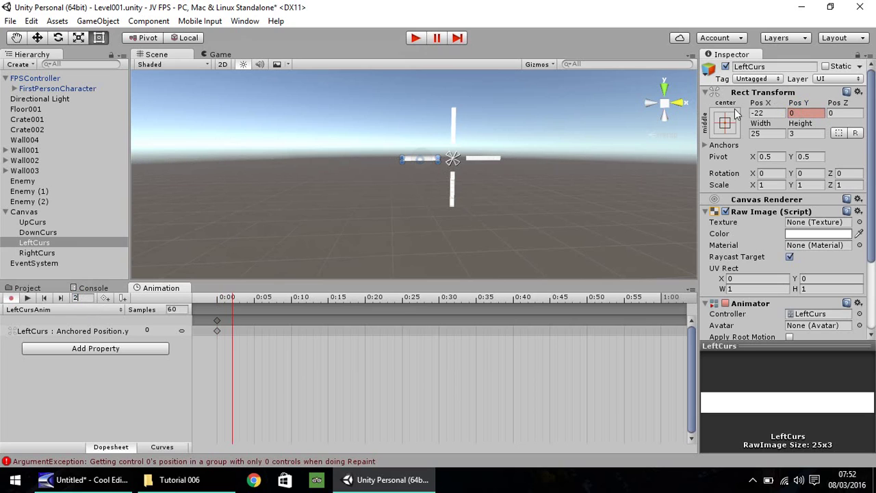
{"action": "left_click", "coordinate": [761, 113]}
{"action": "key", "text": "BackSpace"}
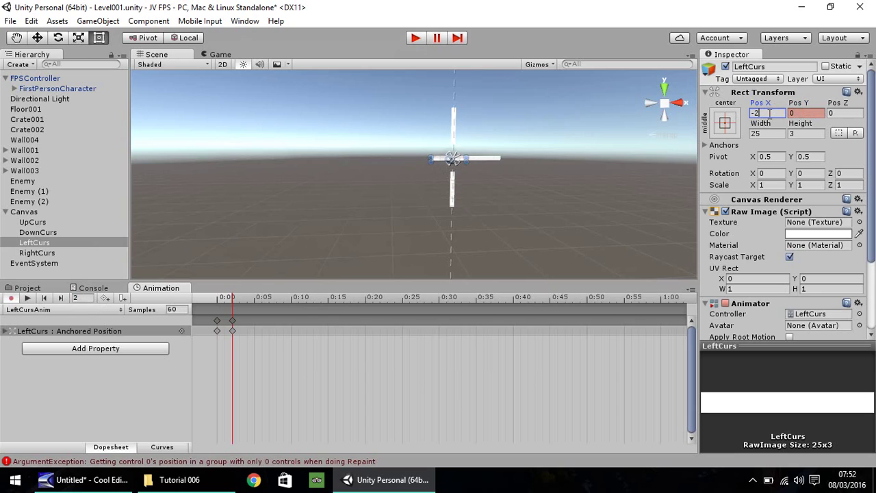
{"action": "type", "text": "6"}
{"action": "left_click", "coordinate": [77, 298]}
{"action": "type", "text": "6"}
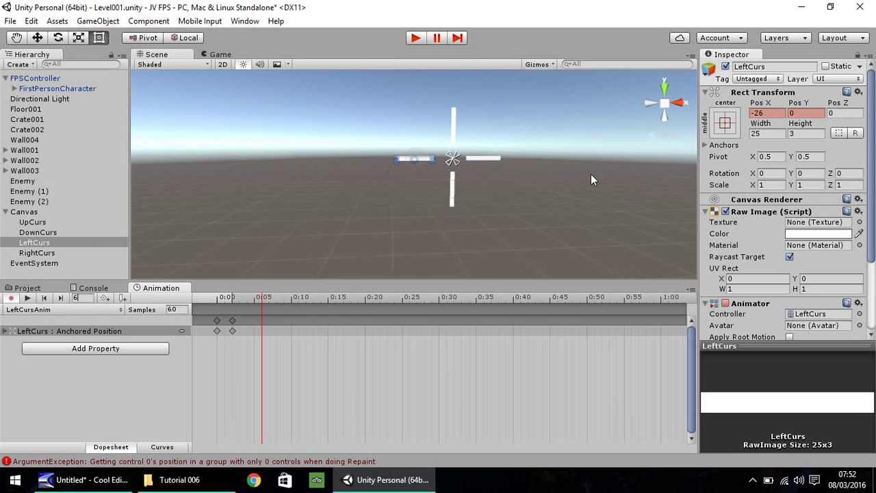
{"action": "left_click", "coordinate": [770, 112]}
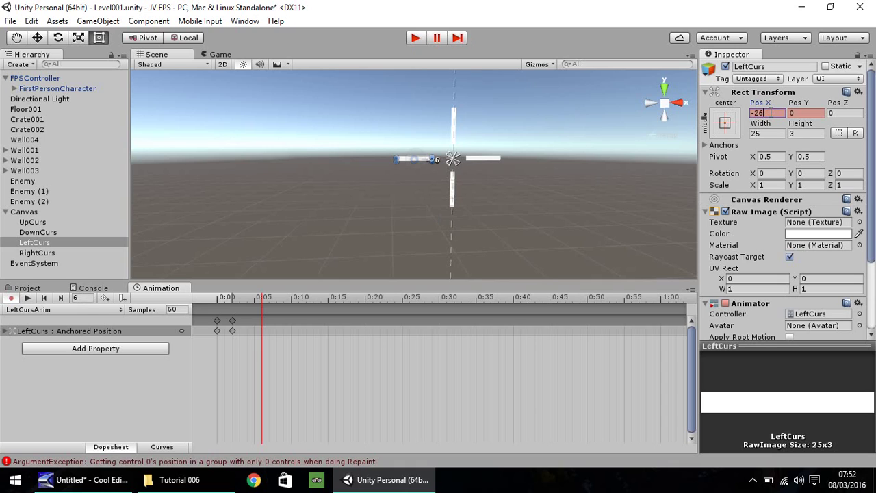
{"action": "key", "text": "BackSpace"}
{"action": "type", "text": "2"}
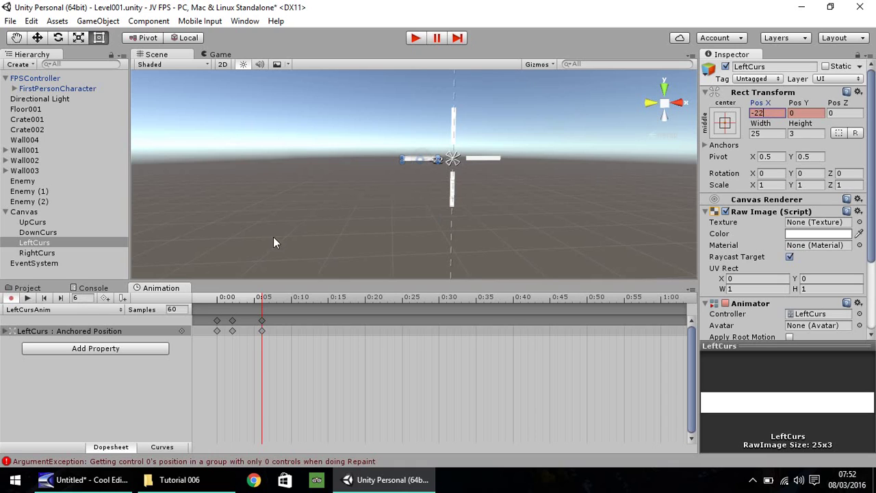
{"action": "left_click", "coordinate": [11, 297]}
Select RightCurs in the Hierarchy to show its clip-less Animation window
{"action": "left_click", "coordinate": [36, 253]}
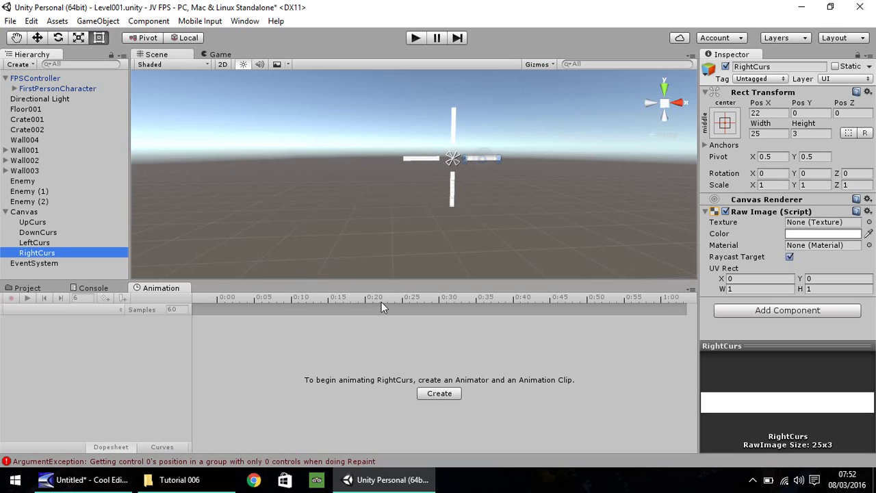
Create a RightCursAnim clip and record a starting keyframe on RightCurs's position
{"action": "left_click", "coordinate": [440, 394]}
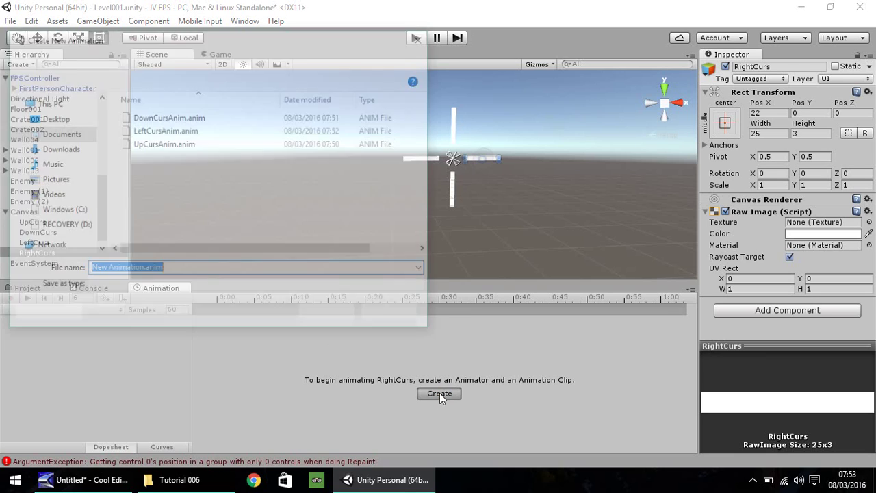
{"action": "type", "text": "RightCursA"}
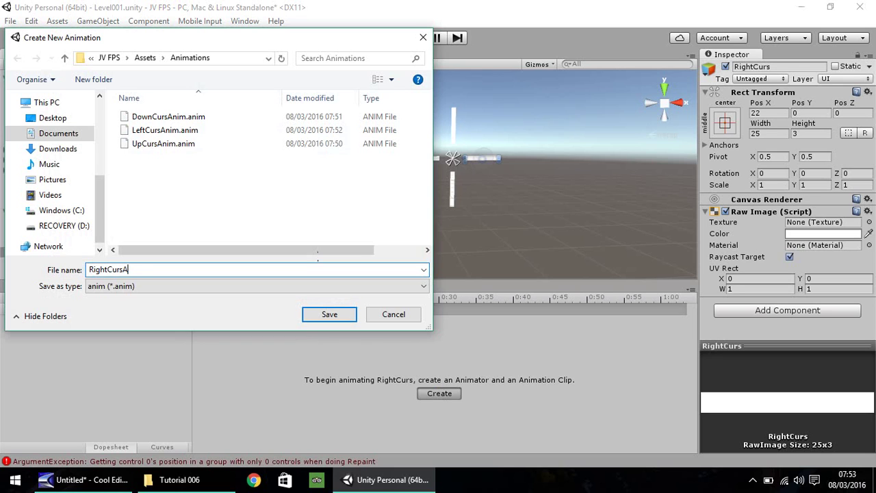
{"action": "type", "text": "nim"}
{"action": "key", "text": "Return"}
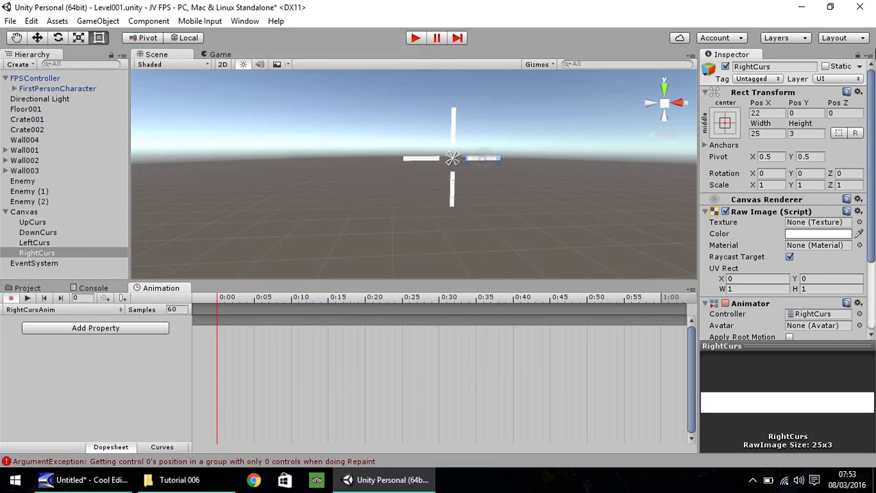
{"action": "left_click", "coordinate": [799, 113]}
{"action": "type", "text": "1"}
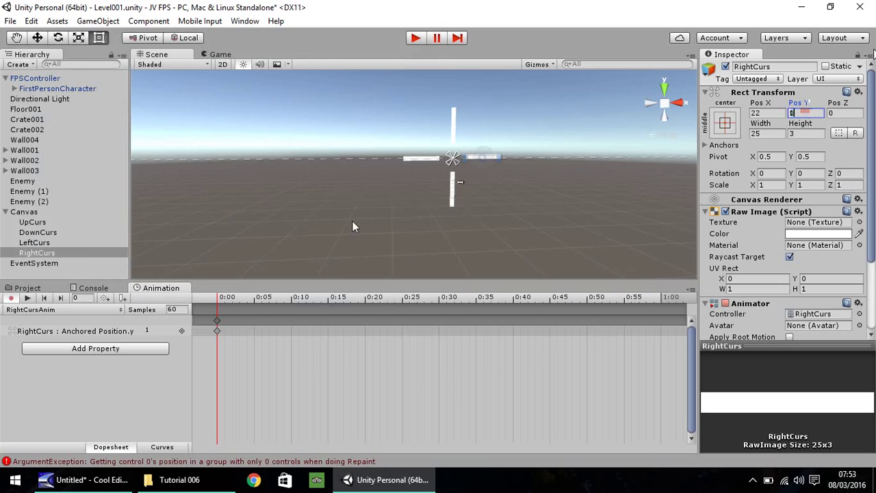
Keyframe RightCurs's Pos X at 26 on frame 2 and 22 on frame 6, then stop recording
{"action": "left_click", "coordinate": [83, 297]}
{"action": "type", "text": "2"}
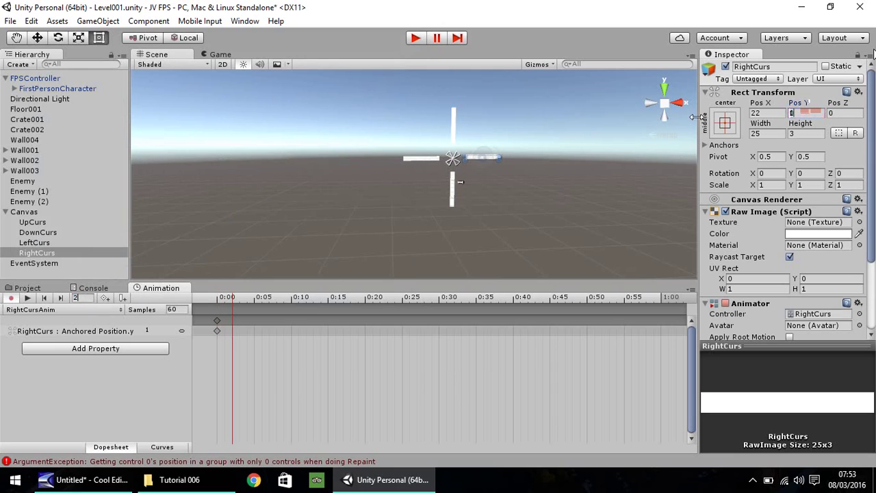
{"action": "left_click", "coordinate": [770, 113]}
{"action": "type", "text": "26"}
{"action": "key", "text": "Return"}
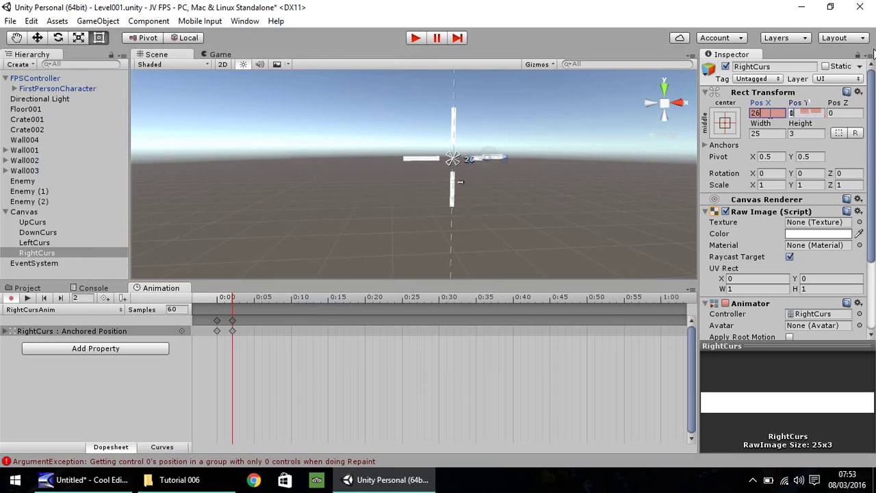
{"action": "double_click", "coordinate": [83, 298]}
{"action": "type", "text": "6"}
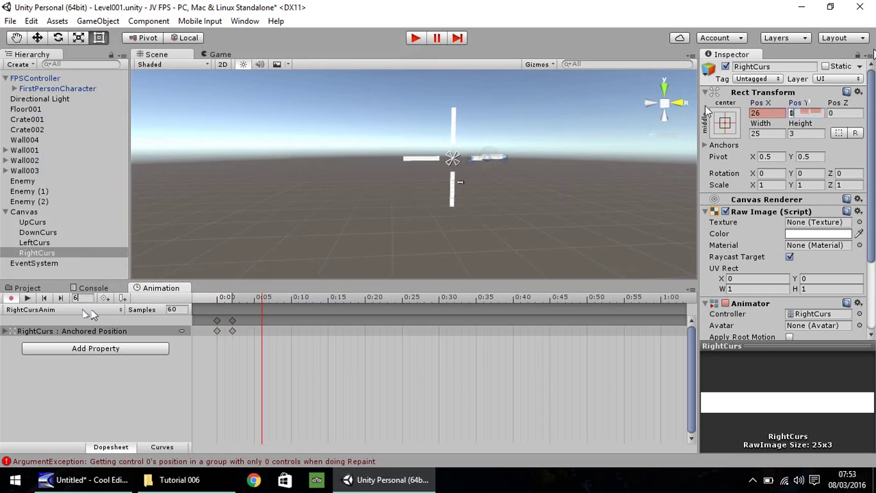
{"action": "left_click", "coordinate": [763, 113]}
{"action": "type", "text": "22"}
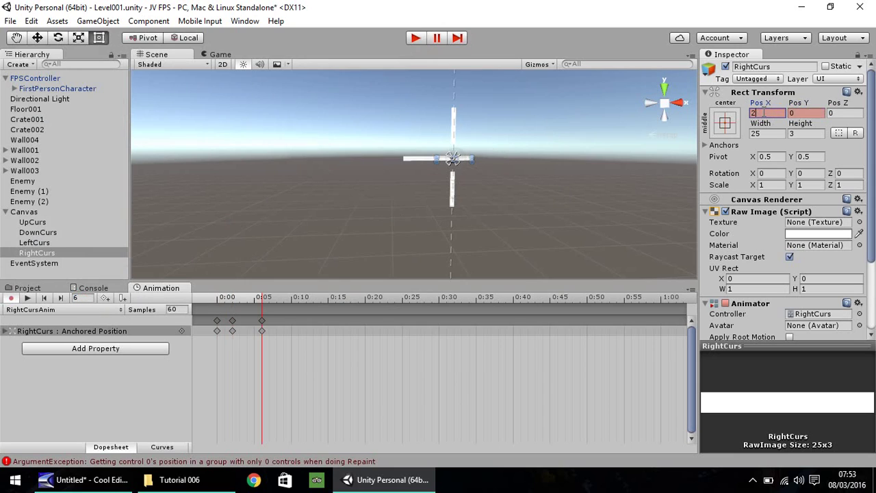
{"action": "left_click", "coordinate": [11, 298]}
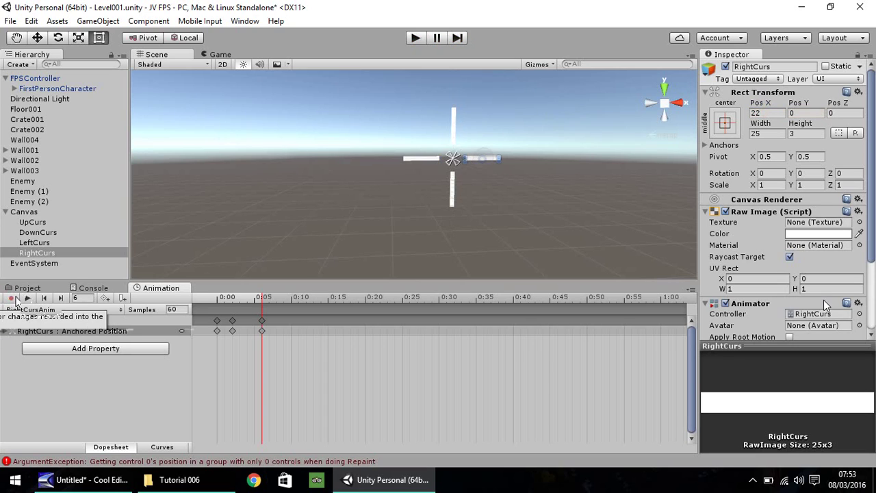
Disable the Animators on RightCurs and LeftCurs, then review DownCurs, UpCurs and the Animations folder
{"action": "left_click", "coordinate": [726, 304]}
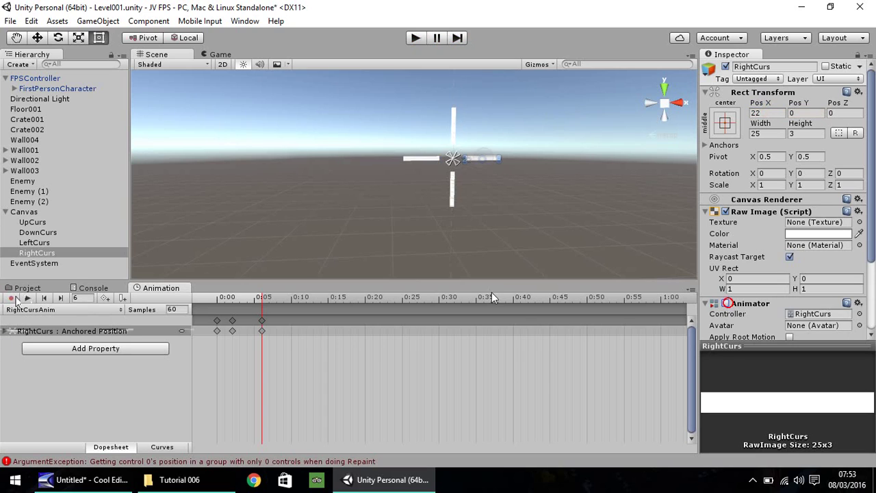
{"action": "left_click", "coordinate": [36, 242]}
{"action": "left_click", "coordinate": [726, 304]}
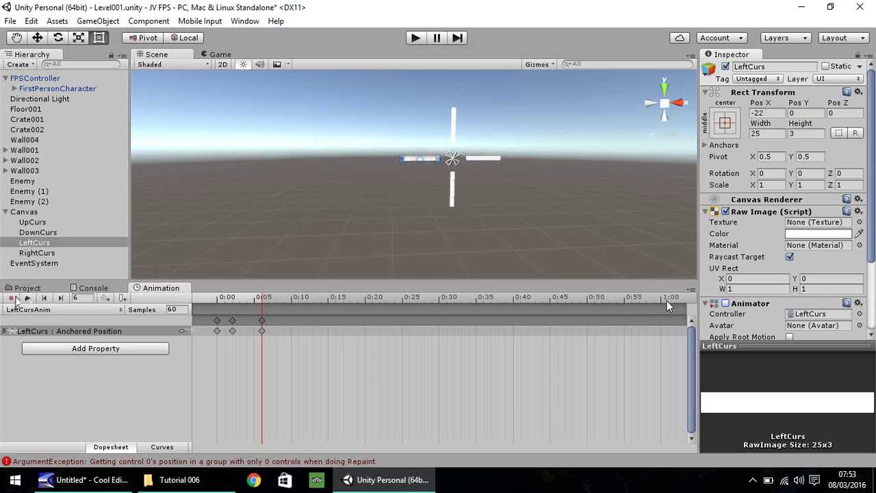
{"action": "left_click", "coordinate": [52, 230]}
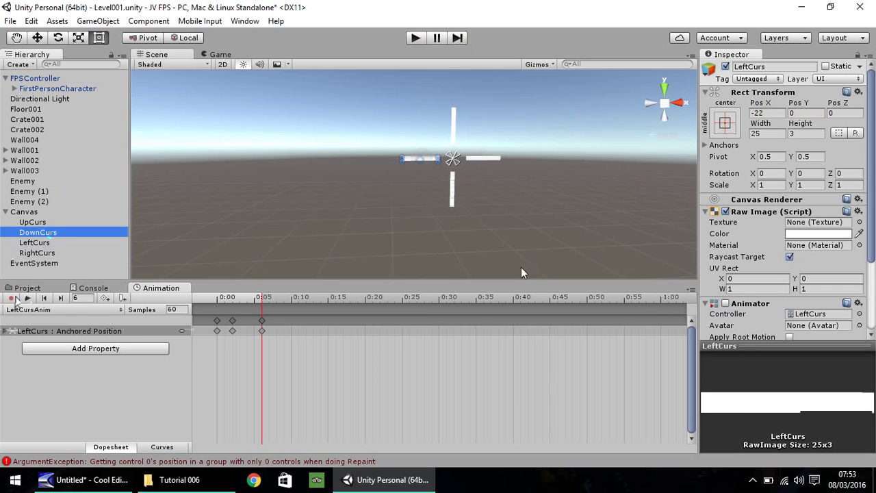
{"action": "left_click", "coordinate": [31, 223]}
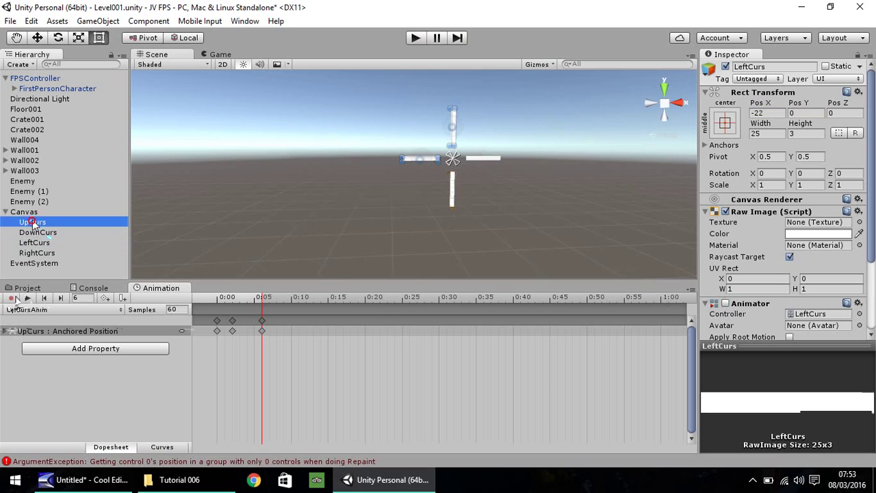
{"action": "left_click", "coordinate": [31, 287]}
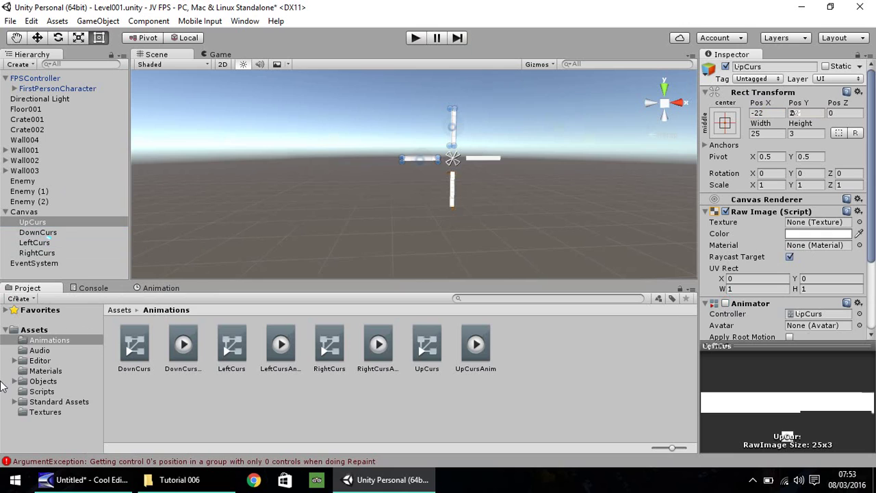
{"action": "left_click", "coordinate": [416, 38]}
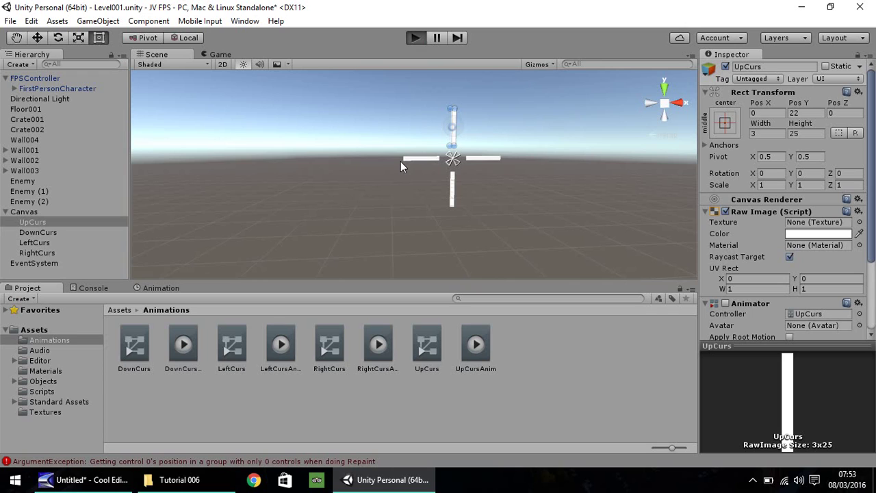
{"action": "left_click", "coordinate": [414, 174]}
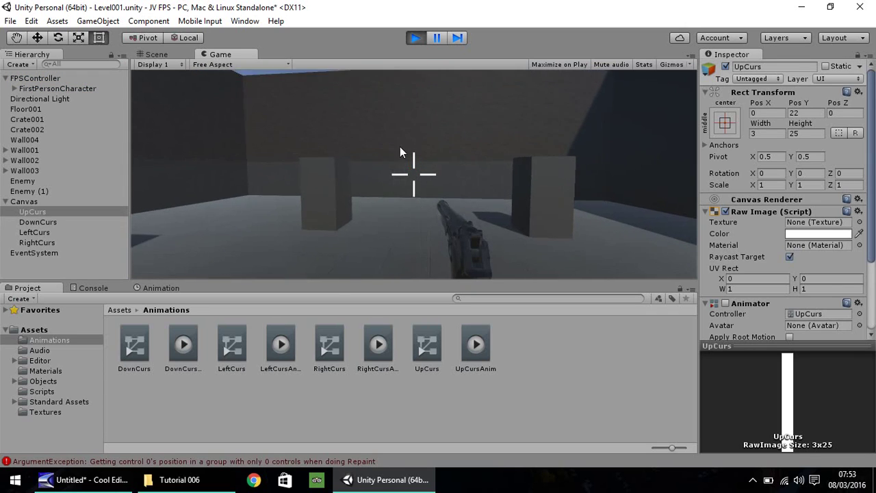
{"action": "key", "text": "ctrl+p"}
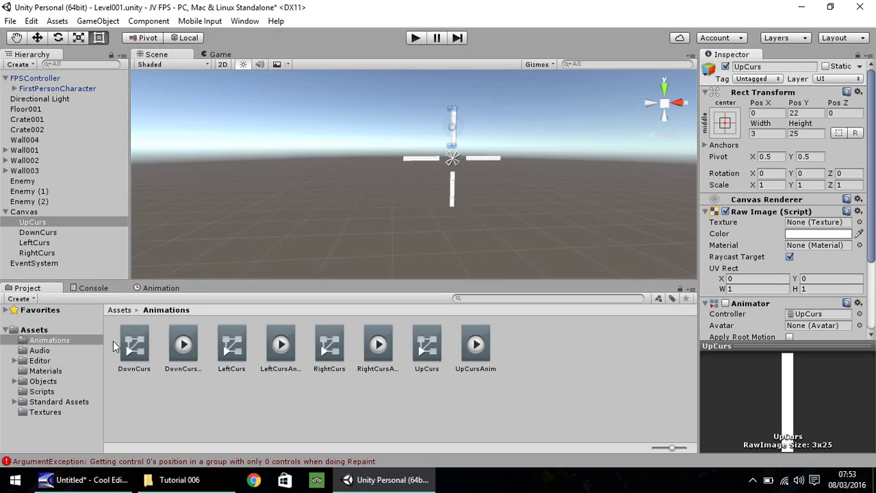
Create a JavaScript file named CrossAnimate in the Scripts folder
{"action": "left_click", "coordinate": [51, 393]}
{"action": "right_click", "coordinate": [284, 353]}
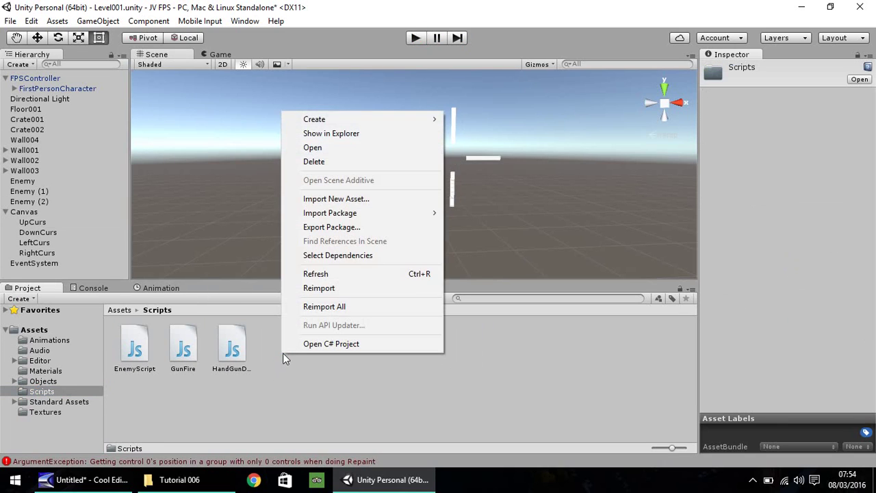
{"action": "left_click", "coordinate": [433, 123]}
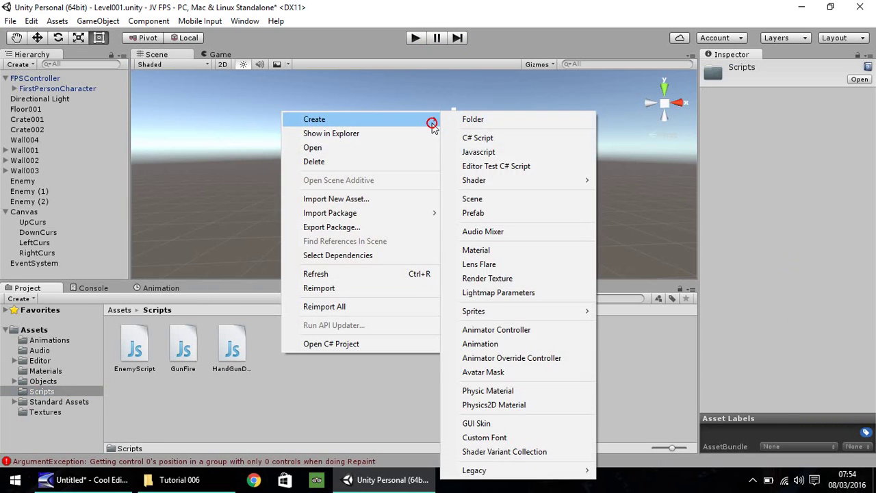
{"action": "left_click", "coordinate": [478, 149]}
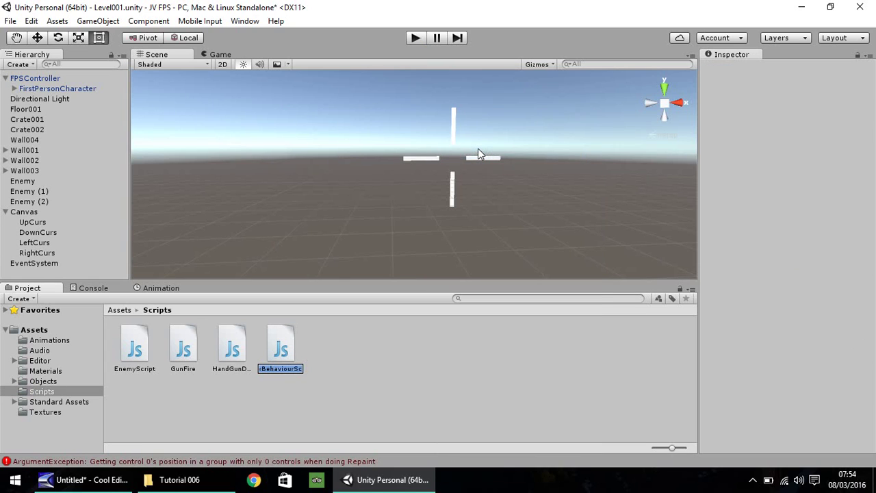
{"action": "type", "text": "CrossAnimate"}
{"action": "key", "text": "Return"}
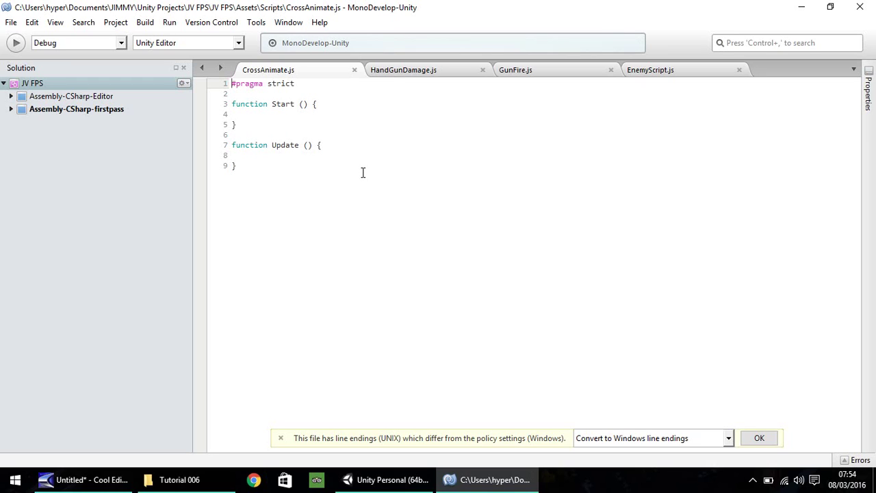
Replace the default code with GameObject variables UpCurs, DownCurs, LeftCurs and RightCurs, one per line
{"action": "key", "text": "ctrl+a"}
{"action": "key", "text": "Delete"}
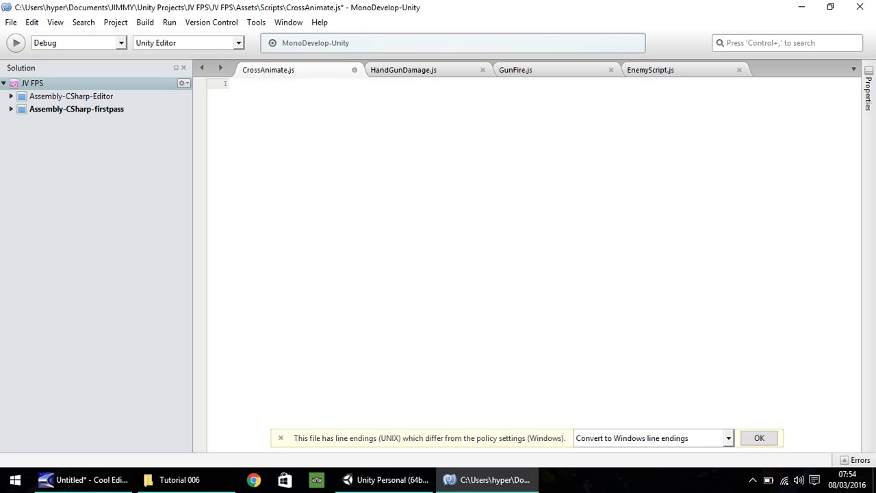
{"action": "type", "text": "var UpCurs : GameObject;"}
{"action": "key", "text": "Return"}
{"action": "type", "text": "var "}
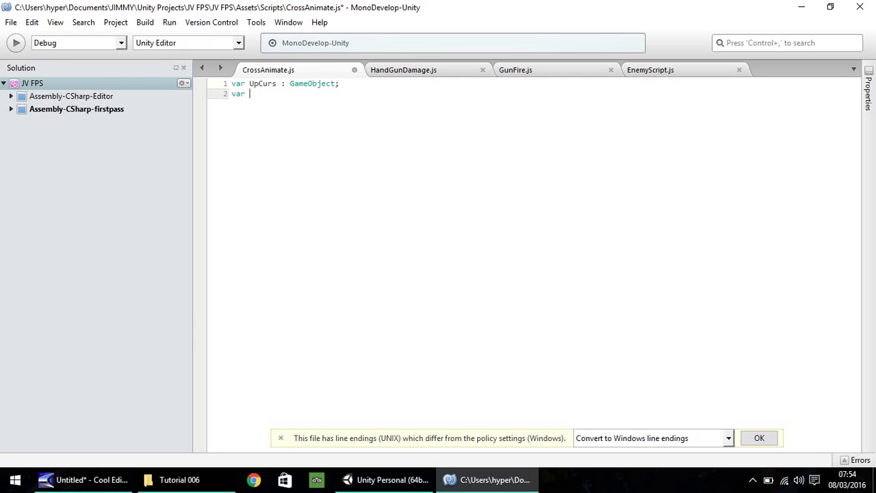
{"action": "type", "text": "DownCurs : GameObject;"}
{"action": "key", "text": "Return"}
{"action": "type", "text": "var "}
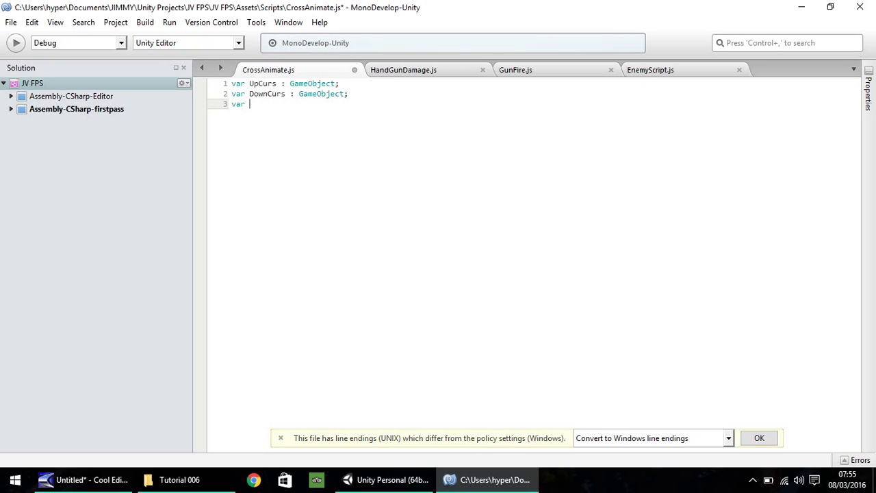
{"action": "type", "text": "LeftCurs : GameObject;"}
{"action": "key", "text": "Return"}
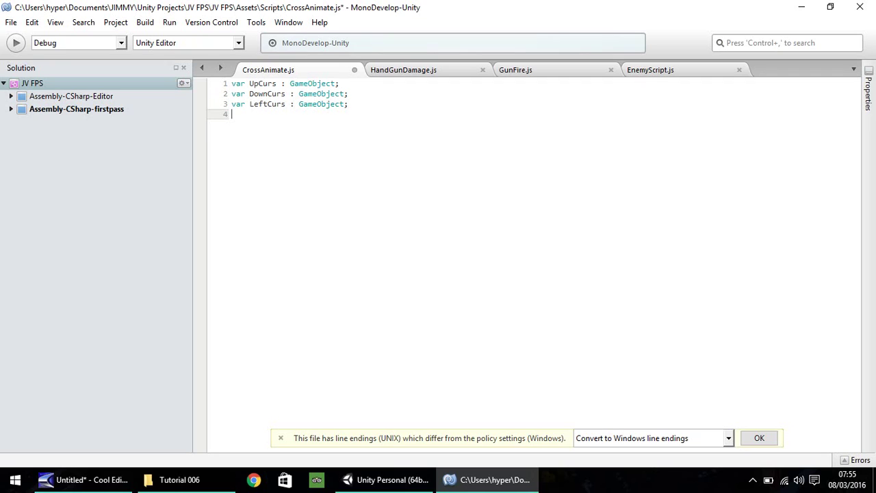
{"action": "type", "text": "var RightCurs : GameO"}
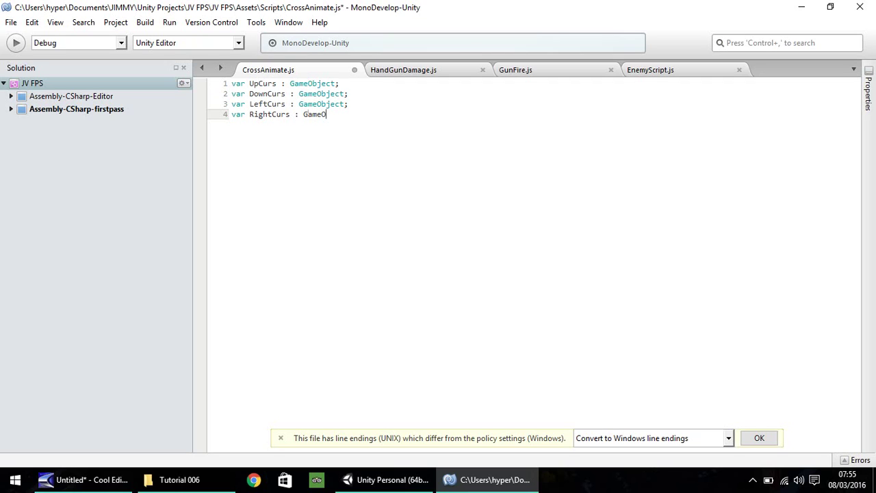
{"action": "type", "text": "bject;"}
{"action": "key", "text": "Return"}
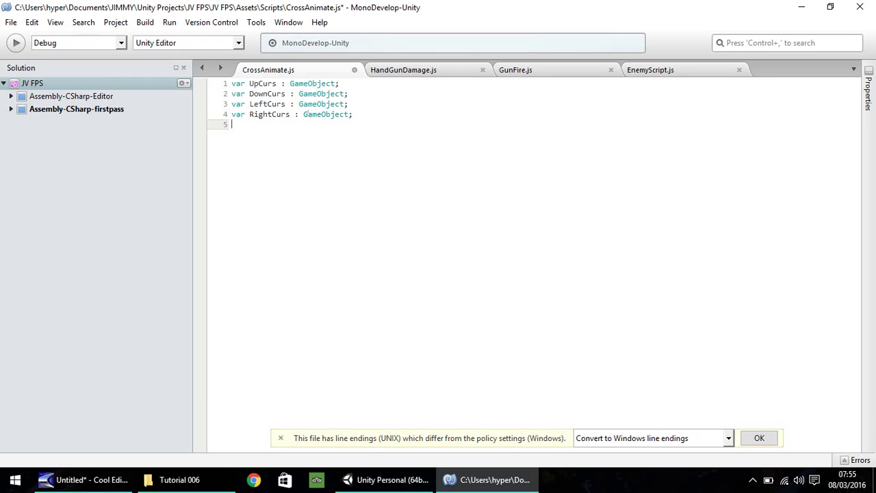
{"action": "key", "text": "Return"}
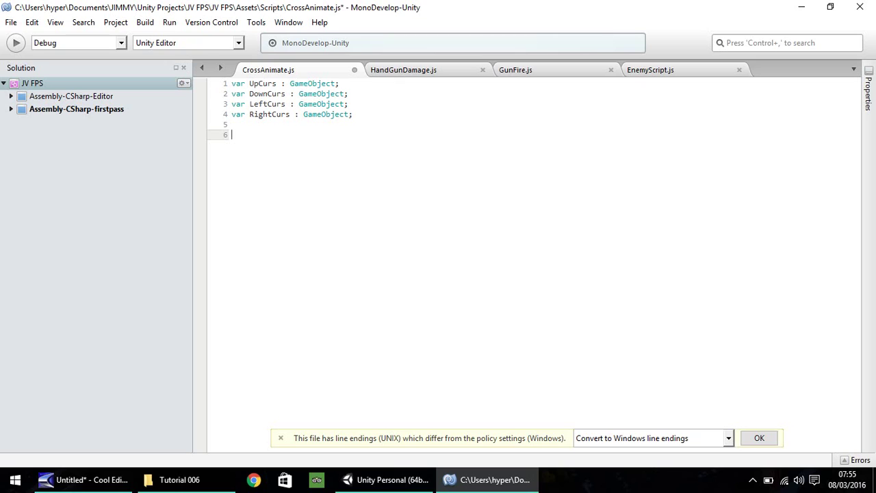
Begin an Update function in CrossAnimate.js with an if (Input.GetButtonDown("Attack")) check
{"action": "type", "text": "function Update () {"}
{"action": "key", "text": "Return"}
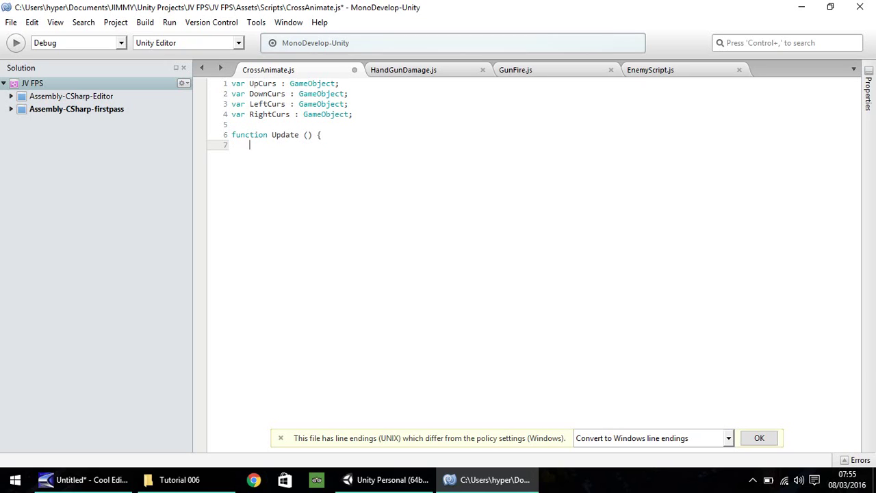
{"action": "type", "text": "if (Input.GetButtonDown(\"Attack"}
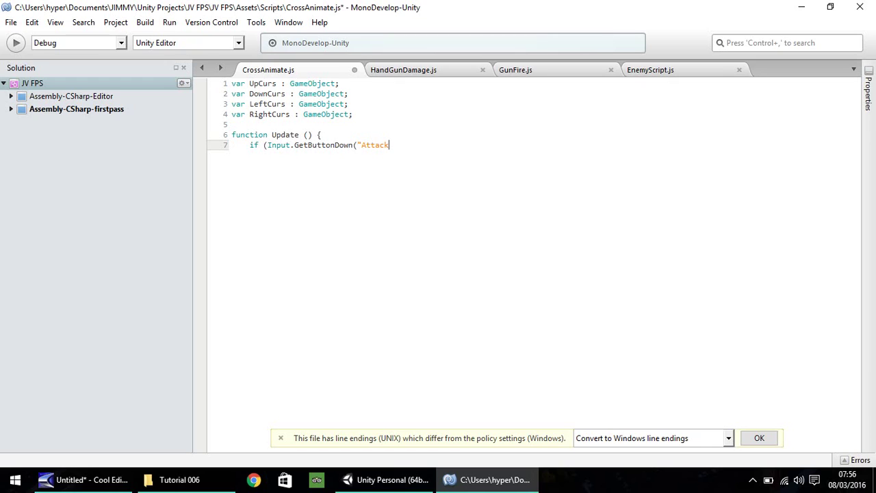
{"action": "type", "text": "\"))"}
Back in Unity, review the Input Manager axes in Project Settings
{"action": "left_click", "coordinate": [351, 478]}
{"action": "left_click", "coordinate": [32, 21]}
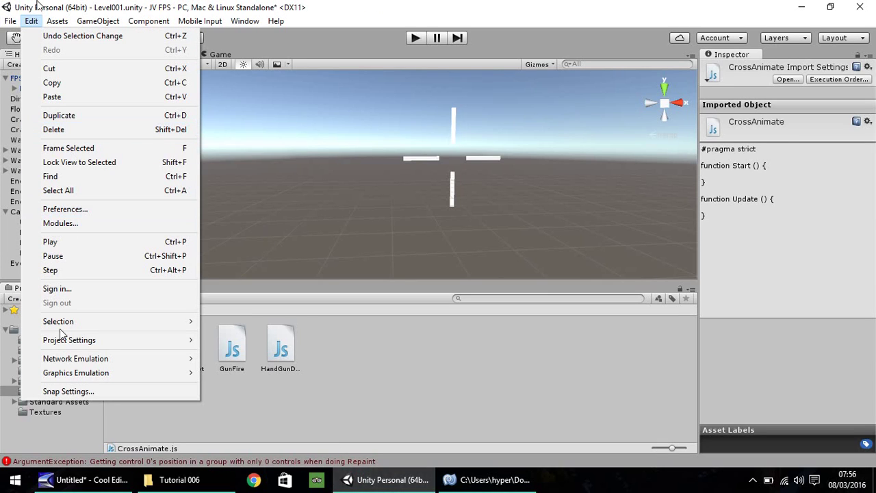
{"action": "mouse_move", "coordinate": [76, 340]}
{"action": "left_click", "coordinate": [252, 185]}
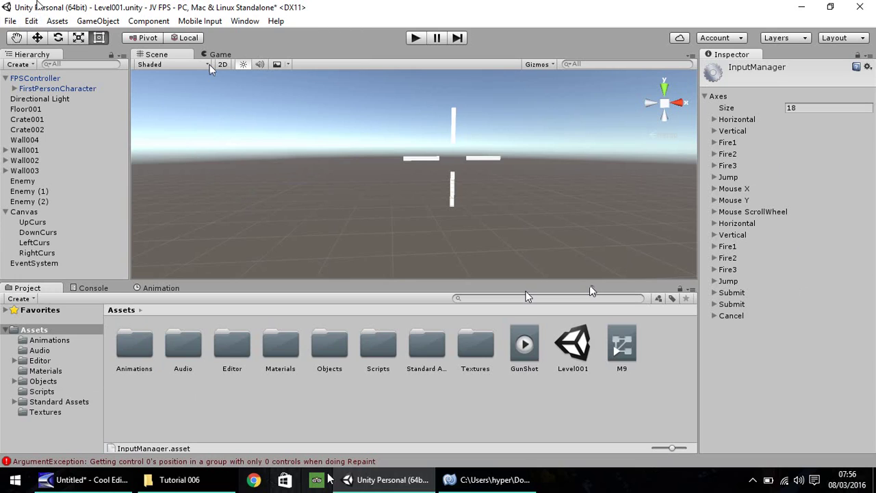
Open the GunFire script from the Scripts folder to view its Fire1 check
{"action": "left_click", "coordinate": [43, 393]}
{"action": "left_click", "coordinate": [237, 347]}
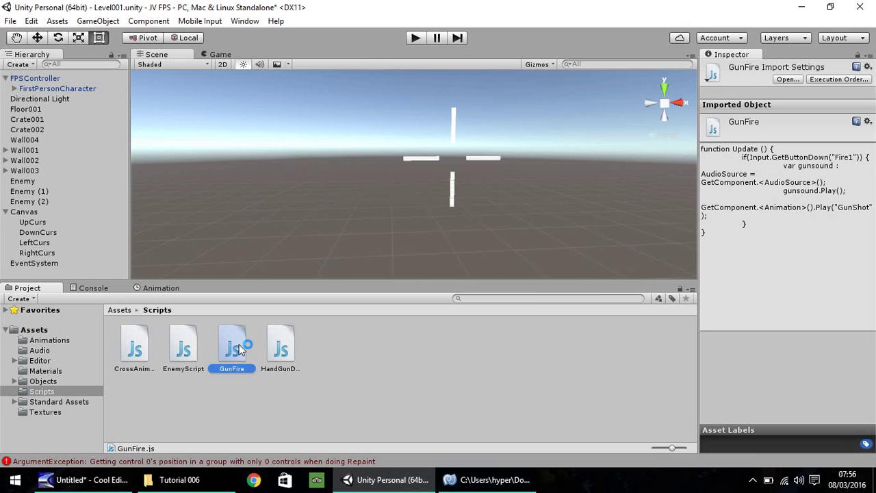
{"action": "left_click", "coordinate": [480, 479]}
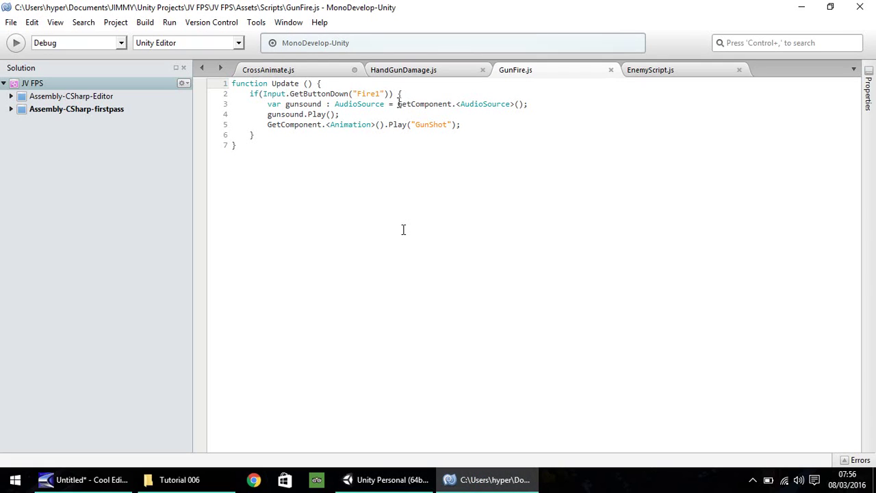
In CrossAnimate.js, change the button name "Attack" to "Fire1"
{"action": "left_click", "coordinate": [273, 70]}
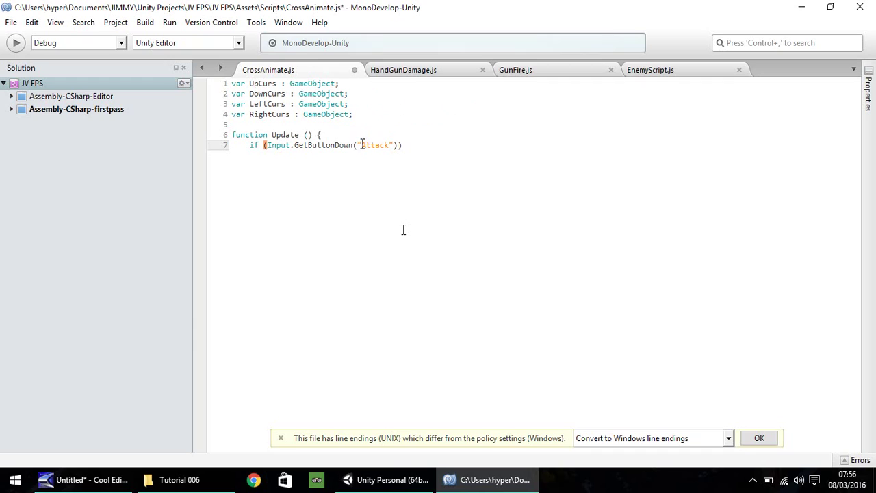
{"action": "left_click_drag", "start_coordinate": [361, 144], "coordinate": [389, 145]}
{"action": "type", "text": "Fire1"}
Open the if block and add UpCurs.GetComponent("Animator").enabled =true;, fixing the typo
{"action": "key", "text": "End"}
{"action": "type", "text": "{"}
{"action": "key", "text": "Return"}
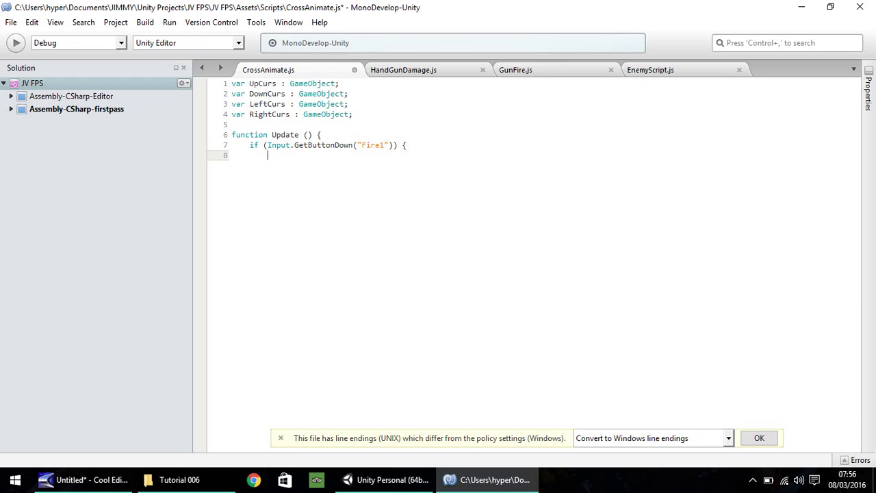
{"action": "type", "text": "UpCurs.GetComponent(\"A"}
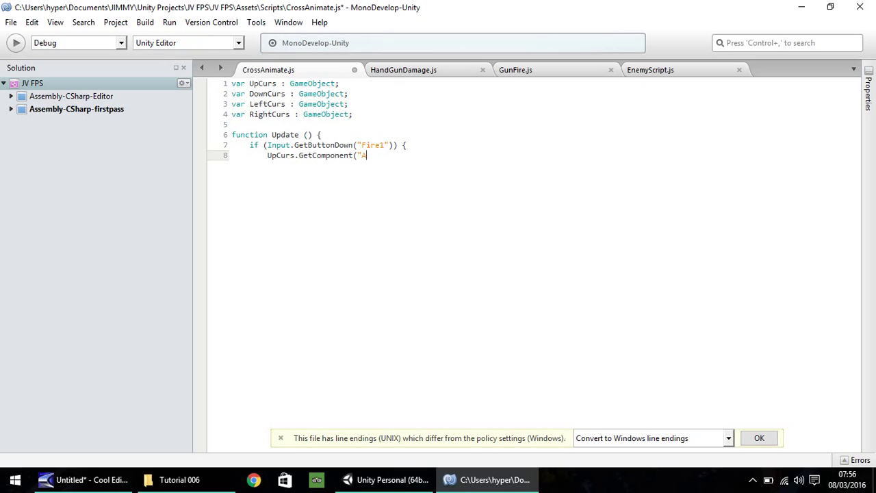
{"action": "type", "text": "nimator\").enabled =true;"}
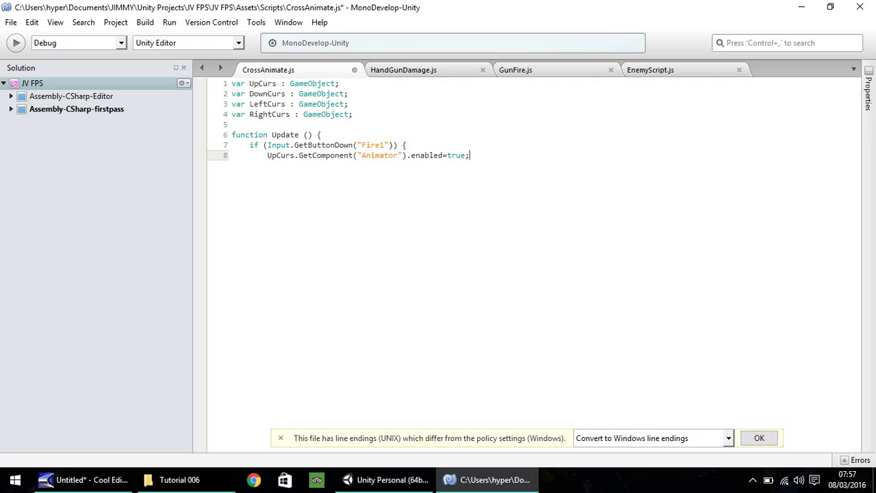
Duplicate the UpCurs line as DownCurs and LeftCurs Animator-enable lines
{"action": "left_click_drag", "start_coordinate": [268, 156], "coordinate": [472, 159]}
{"action": "key", "text": "ctrl+c"}
{"action": "left_click", "coordinate": [492, 176]}
{"action": "key", "text": "Return"}
{"action": "key", "text": "ctrl+v"}
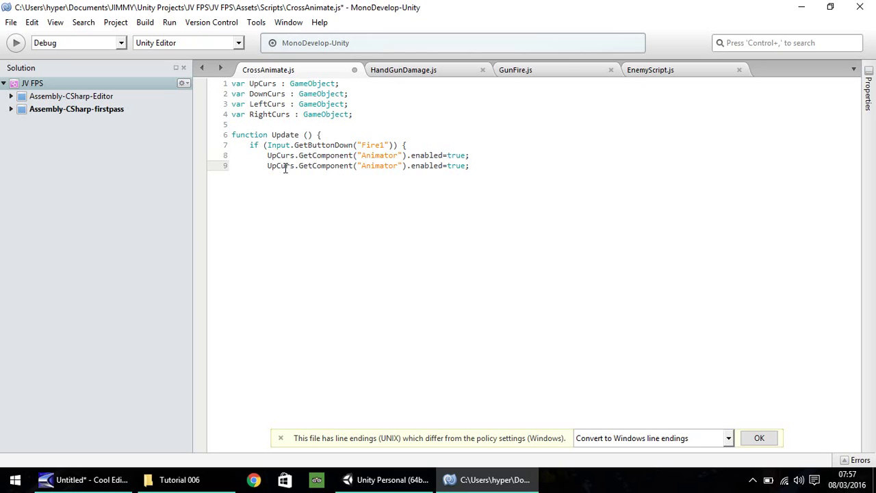
{"action": "left_click", "coordinate": [276, 165]}
{"action": "key", "text": "BackSpace"}
{"action": "key", "text": "BackSpace"}
{"action": "type", "text": "Down"}
{"action": "left_click", "coordinate": [489, 213]}
{"action": "key", "text": "Return"}
{"action": "key", "text": "ctrl+v"}
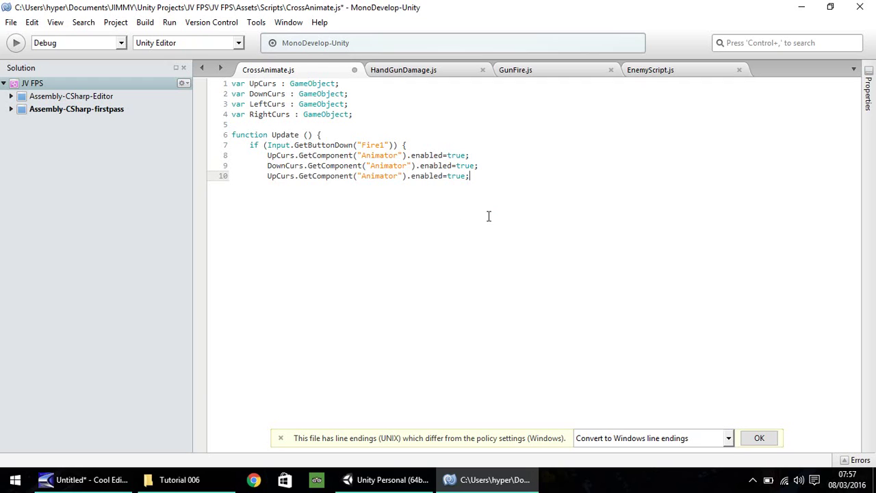
{"action": "left_click", "coordinate": [277, 176]}
{"action": "key", "text": "BackSpace"}
{"action": "key", "text": "BackSpace"}
{"action": "type", "text": "Left"}
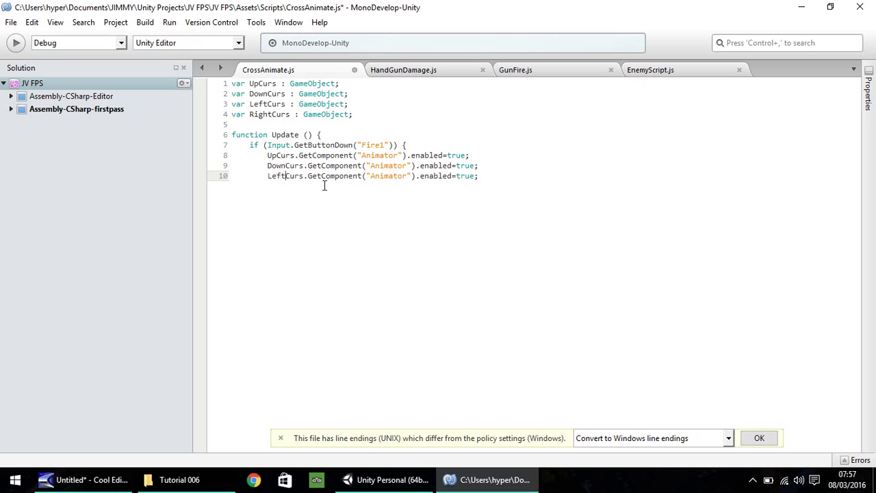
Add a RightCurs Animator-enable line and start a new line below it
{"action": "left_click", "coordinate": [538, 226]}
{"action": "key", "text": "Return"}
{"action": "key", "text": "ctrl+v"}
{"action": "left_click", "coordinate": [273, 190]}
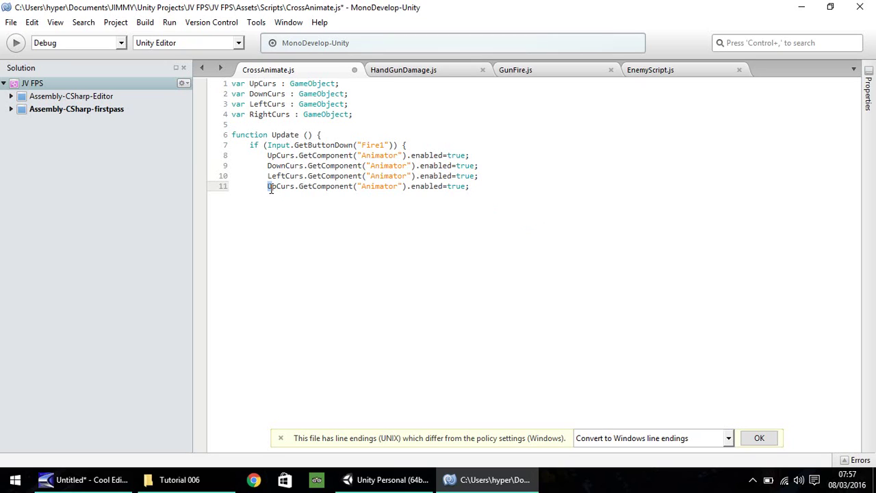
{"action": "key", "text": "Delete"}
{"action": "key", "text": "Delete"}
{"action": "type", "text": "Right"}
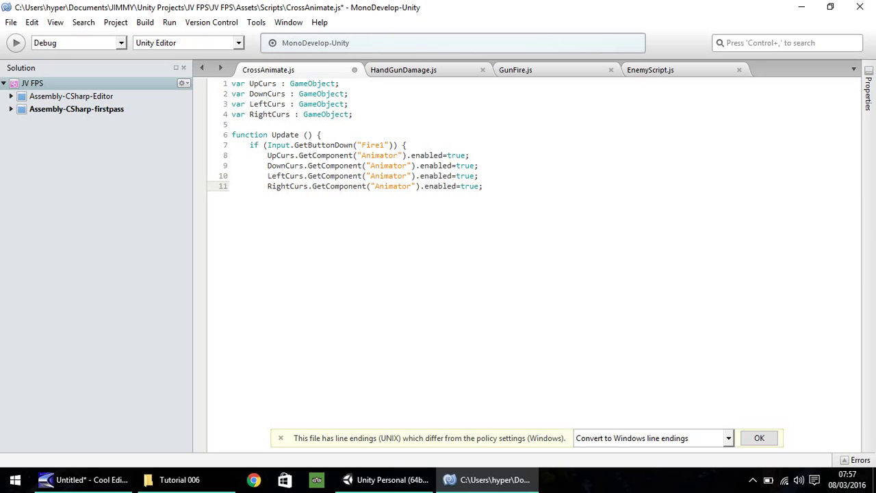
{"action": "left_click", "coordinate": [549, 274]}
{"action": "key", "text": "Return"}
End Update with yield WaitForSeconds(0.1); and two closing braces, then return to Unity
{"action": "type", "text": "yield Wait"}
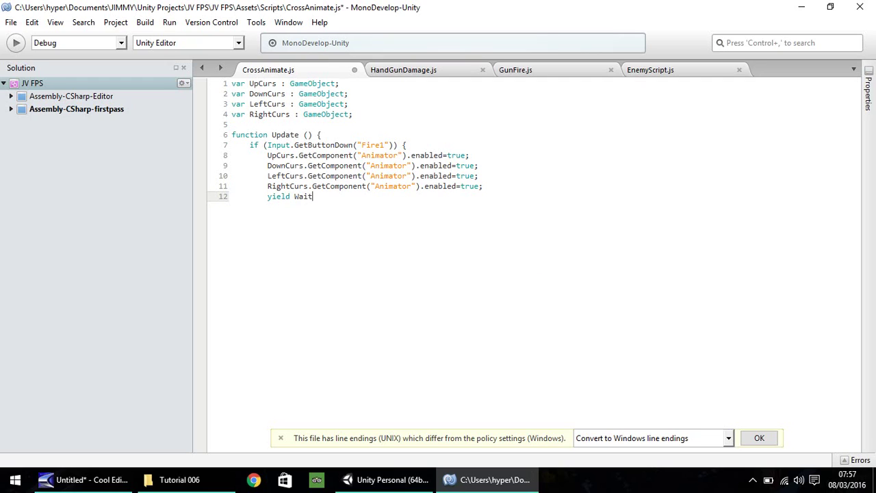
{"action": "type", "text": "ForSeconds(0.1);"}
{"action": "key", "text": "Return"}
{"action": "type", "text": "}"}
{"action": "key", "text": "Return"}
{"action": "type", "text": "}"}
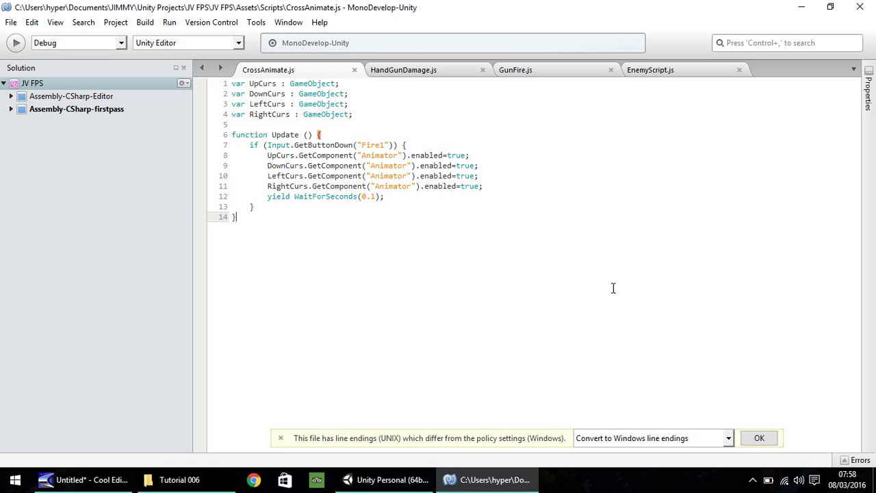
{"action": "left_click", "coordinate": [373, 482]}
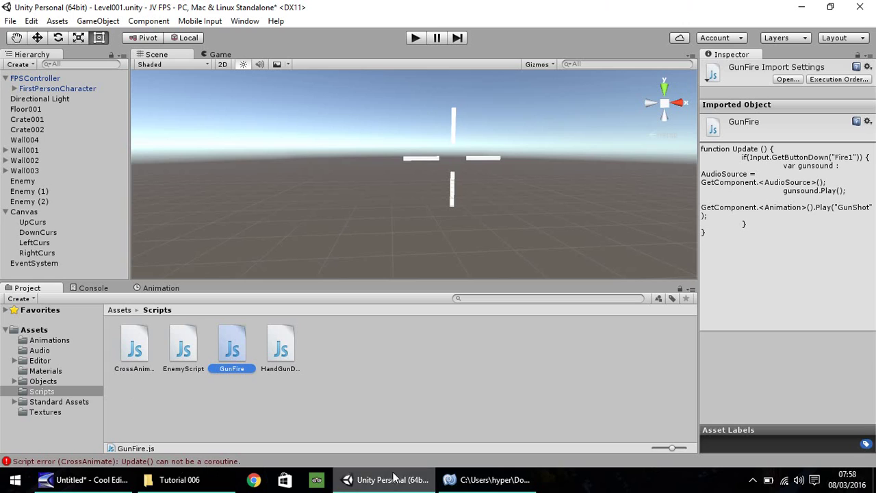
After the 'Update() can not be a coroutine' error, return to CrossAnimate.js in MonoDevelop
{"action": "left_click", "coordinate": [490, 479]}
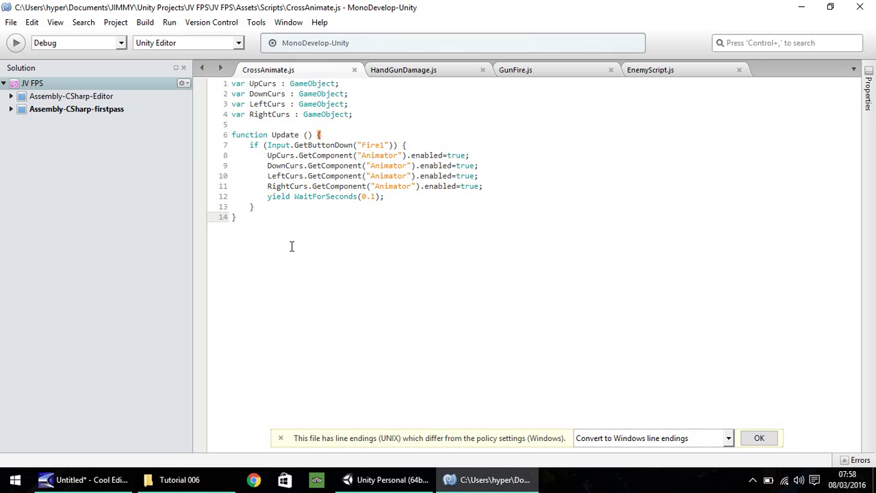
Create function WaitingAnim () and move the yield WaitForSeconds(0.1); line into it
{"action": "key", "text": "Return"}
{"action": "key", "text": "Return"}
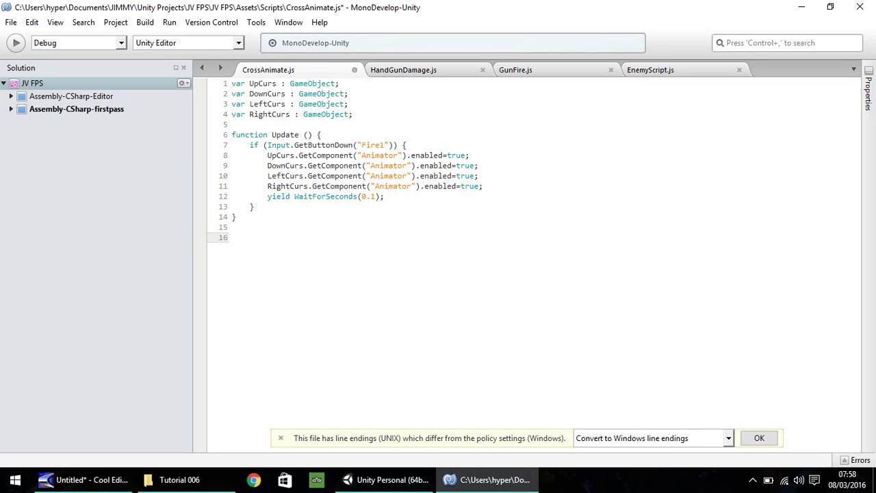
{"action": "type", "text": "function WaitingAnim"}
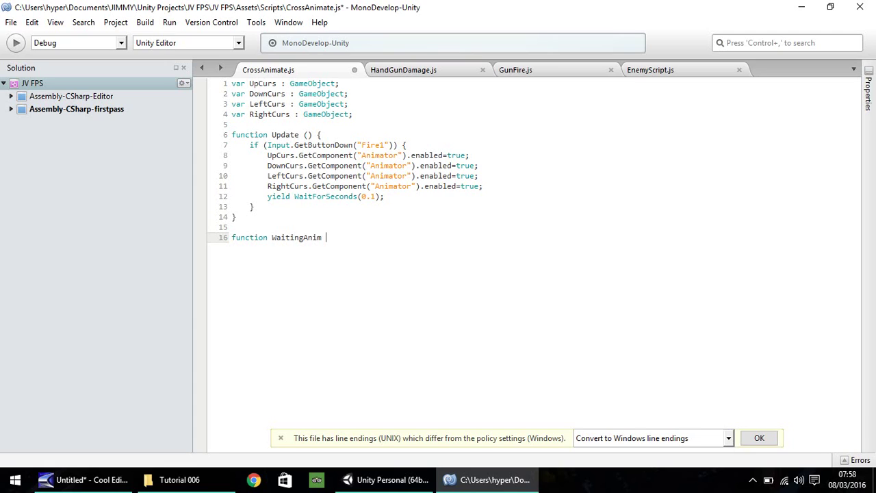
{"action": "type", "text": " () {"}
{"action": "key", "text": "Return"}
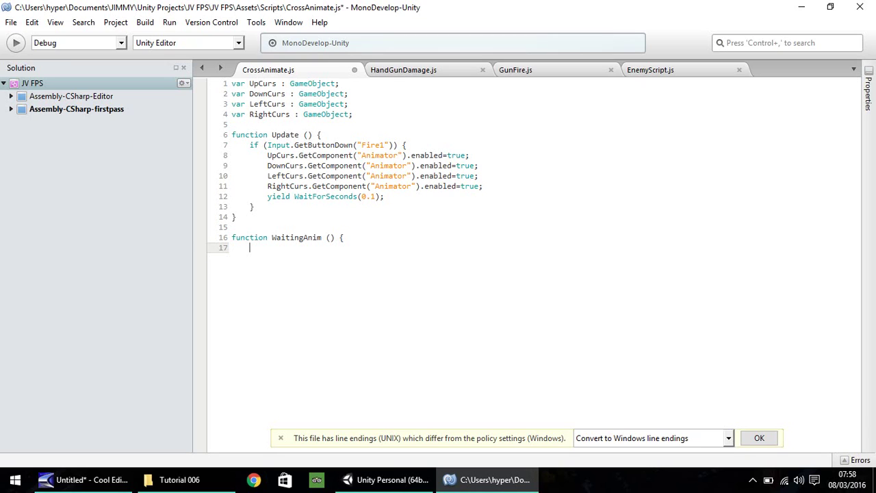
{"action": "left_click_drag", "start_coordinate": [387, 197], "coordinate": [269, 199]}
{"action": "key", "text": "ctrl+x"}
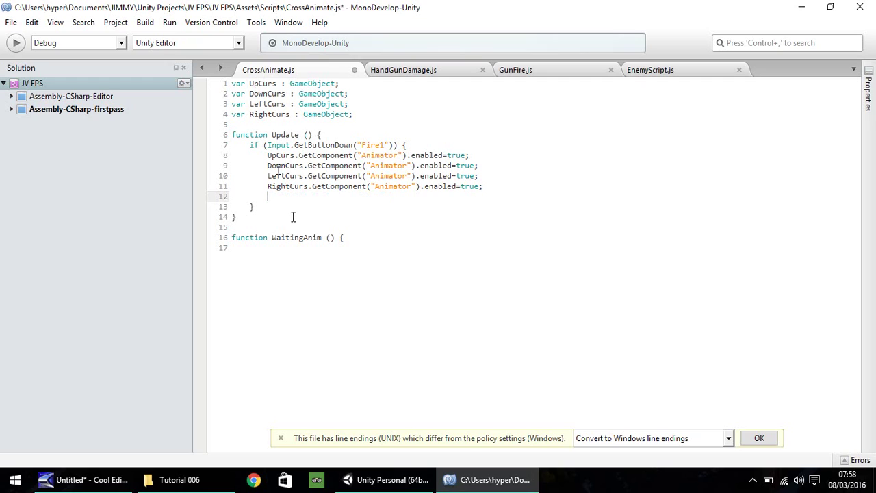
{"action": "left_click", "coordinate": [346, 250]}
{"action": "key", "text": "ctrl+v"}
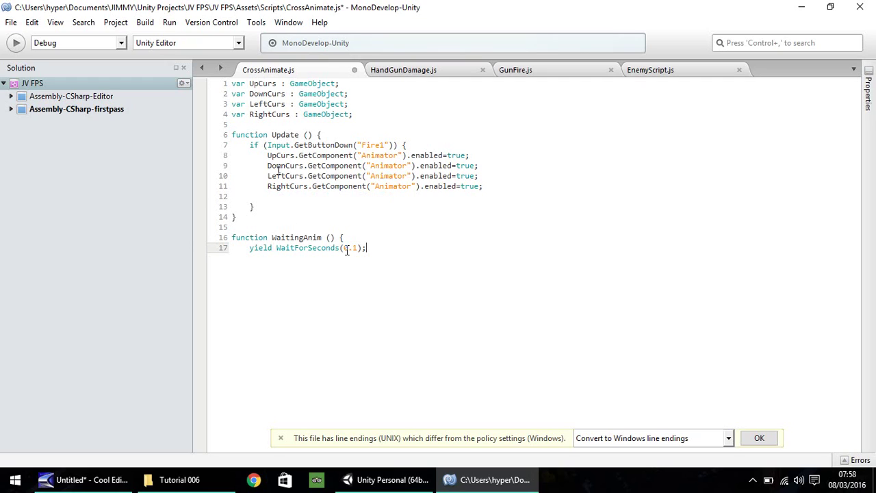
{"action": "key", "text": "Return"}
Copy the four Animator-enable lines below the yield in WaitingAnim and align their indentation
{"action": "left_click_drag", "start_coordinate": [493, 185], "coordinate": [230, 157]}
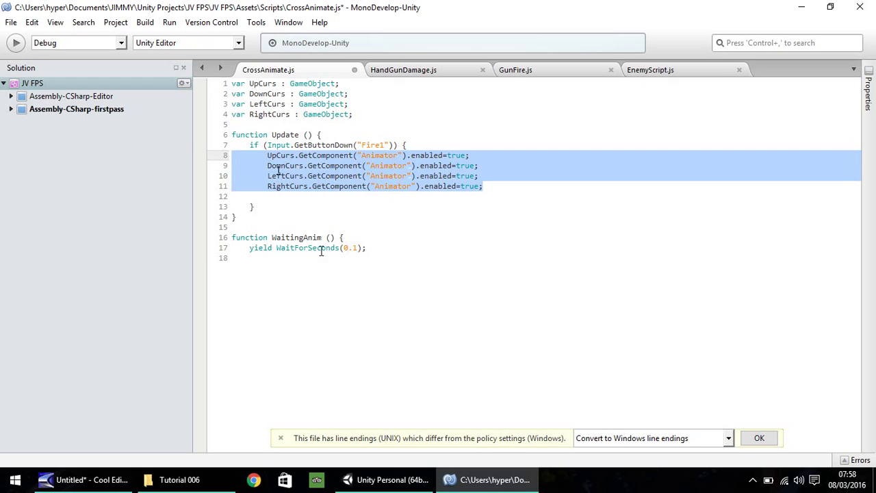
{"action": "left_click", "coordinate": [390, 252]}
{"action": "key", "text": "Return"}
{"action": "key", "text": "ctrl+v"}
{"action": "left_click", "coordinate": [285, 258]}
{"action": "key", "text": "BackSpace"}
{"action": "key", "text": "BackSpace"}
{"action": "left_click", "coordinate": [268, 269]}
{"action": "key", "text": "BackSpace"}
{"action": "key", "text": "BackSpace"}
{"action": "left_click", "coordinate": [268, 289]}
{"action": "key", "text": "BackSpace"}
Change enabled to false on all four WaitingAnim lines and close the function brace
{"action": "left_click", "coordinate": [426, 258]}
{"action": "left_click_drag", "start_coordinate": [430, 258], "coordinate": [447, 258]}
{"action": "type", "text": "false"}
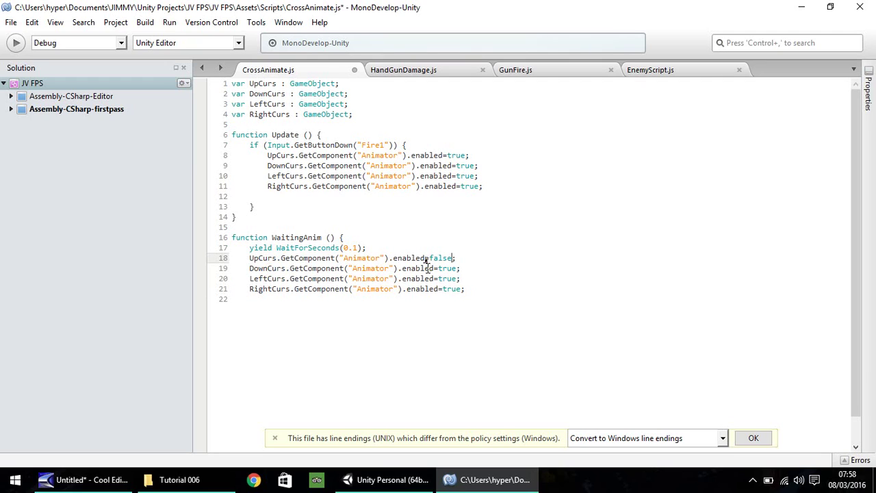
{"action": "left_click_drag", "start_coordinate": [438, 268], "coordinate": [457, 267]}
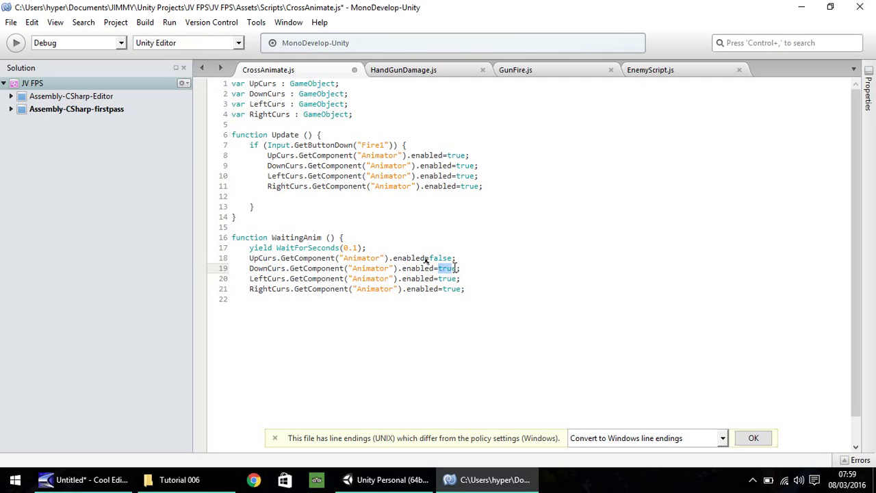
{"action": "type", "text": "fals"}
{"action": "left_click", "coordinate": [453, 279]}
{"action": "key", "text": "BackSpace"}
{"action": "key", "text": "BackSpace"}
{"action": "key", "text": "BackSpace"}
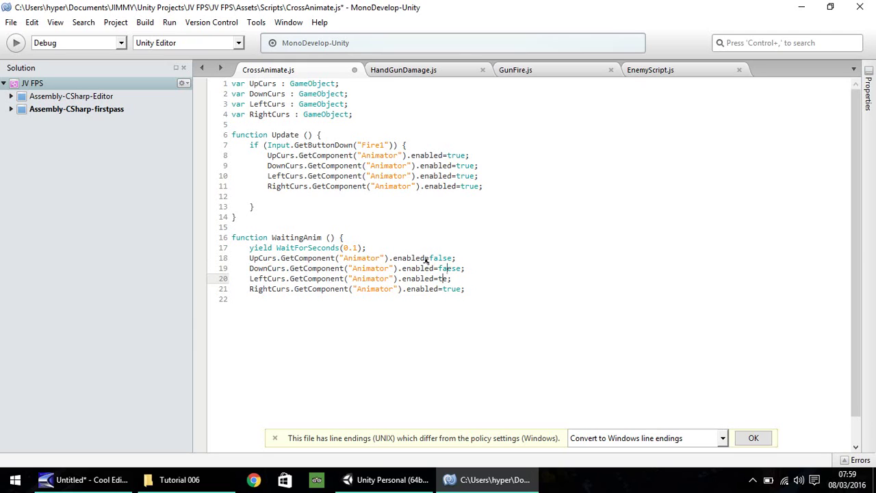
{"action": "type", "text": "fals"}
{"action": "left_click", "coordinate": [465, 289]}
{"action": "key", "text": "BackSpace"}
{"action": "key", "text": "BackSpace"}
{"action": "key", "text": "BackSpace"}
{"action": "key", "text": "BackSpace"}
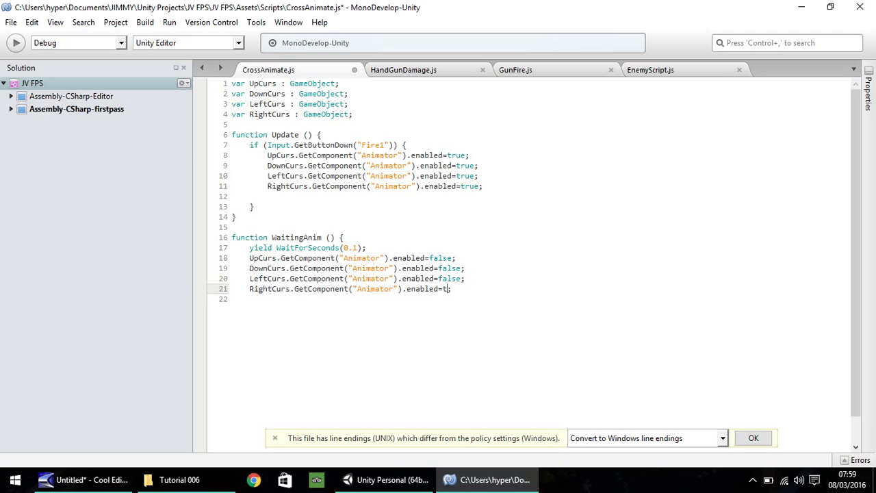
{"action": "type", "text": "fl"}
{"action": "key", "text": "BackSpace"}
{"action": "type", "text": "alse"}
{"action": "key", "text": "Down"}
{"action": "type", "text": "}"}
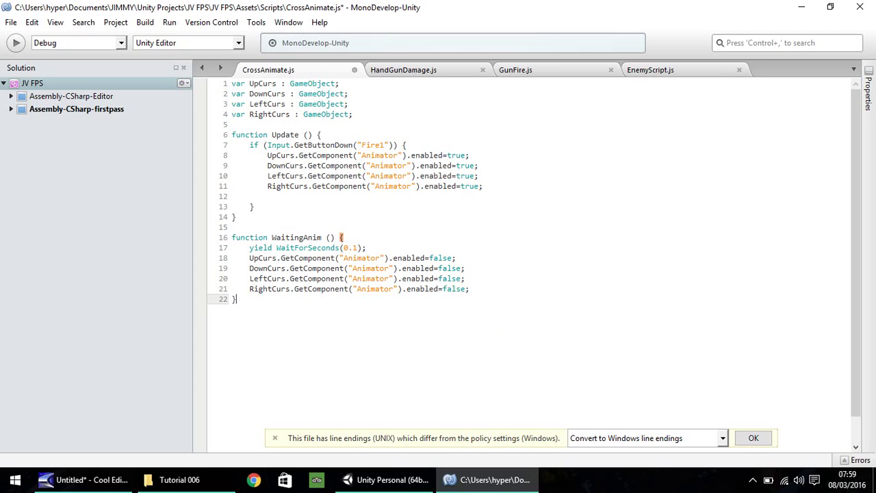
Add a WaitingAnim(); call in the Fire1 block, save, and switch back to Unity
{"action": "left_click", "coordinate": [301, 196]}
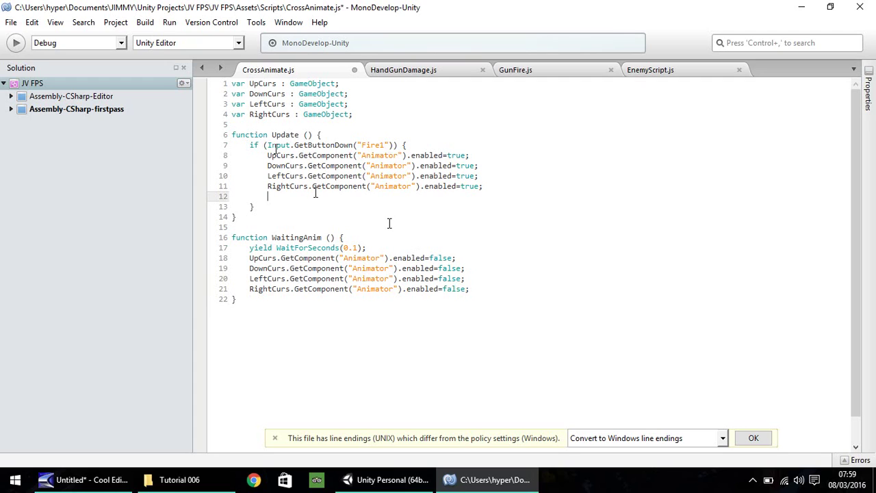
{"action": "type", "text": "WaitingAnim();"}
{"action": "key", "text": "ctrl+s"}
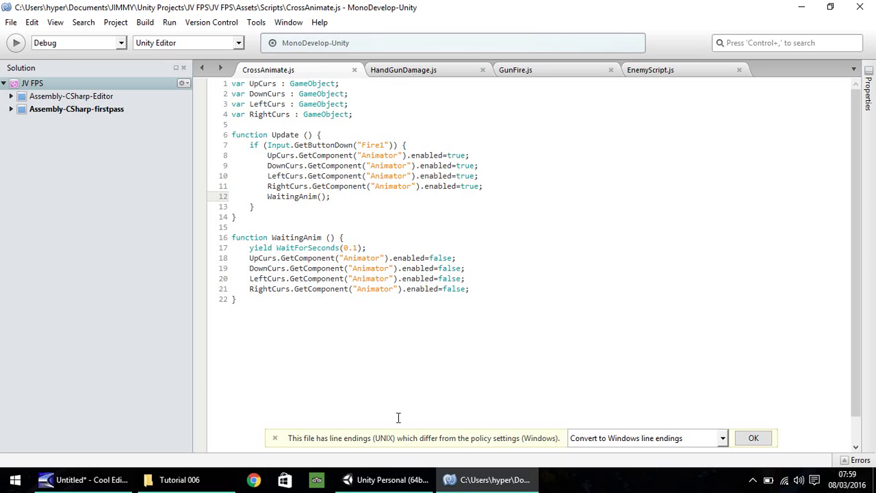
{"action": "left_click", "coordinate": [389, 479]}
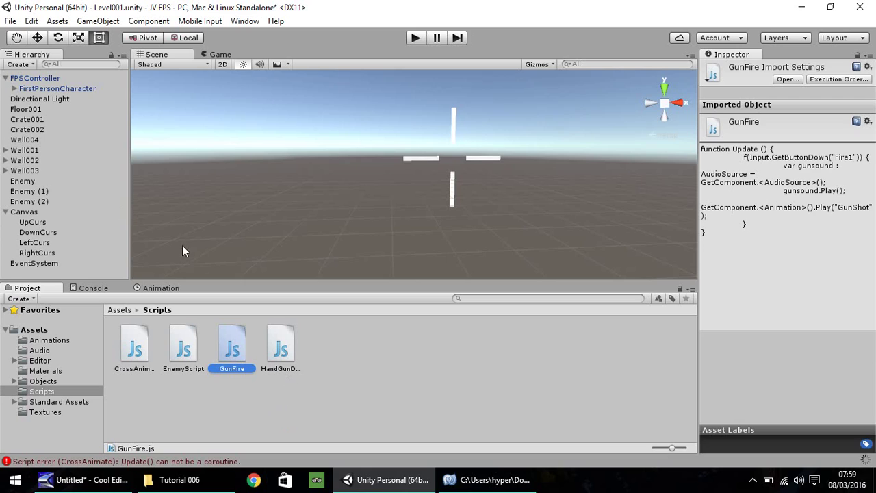
Create an empty game object named CrosshairObject
{"action": "left_click", "coordinate": [108, 23]}
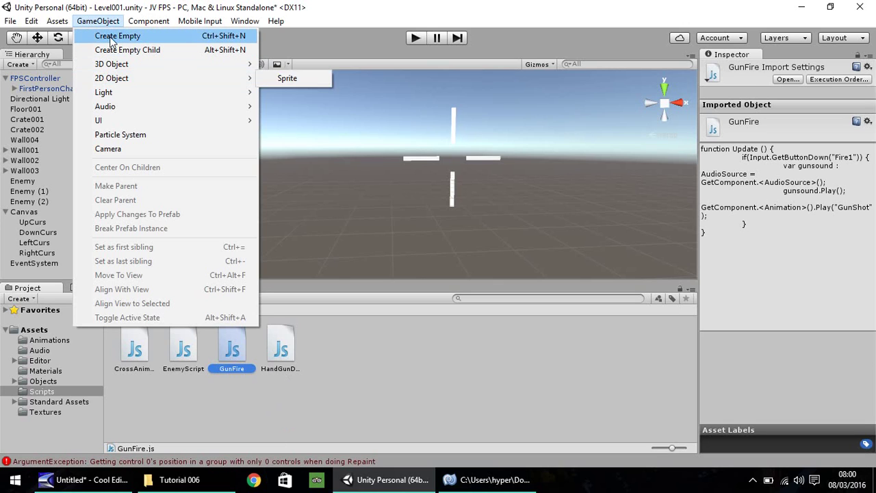
{"action": "left_click", "coordinate": [113, 37]}
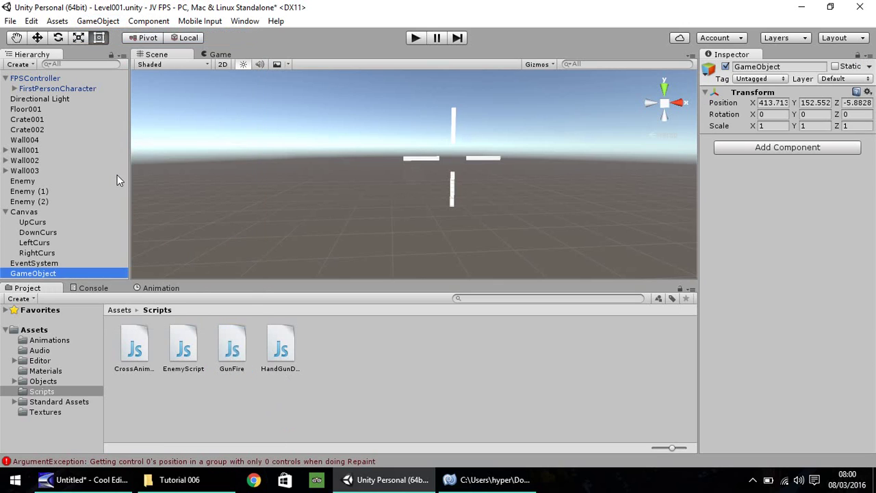
{"action": "key", "text": "F2"}
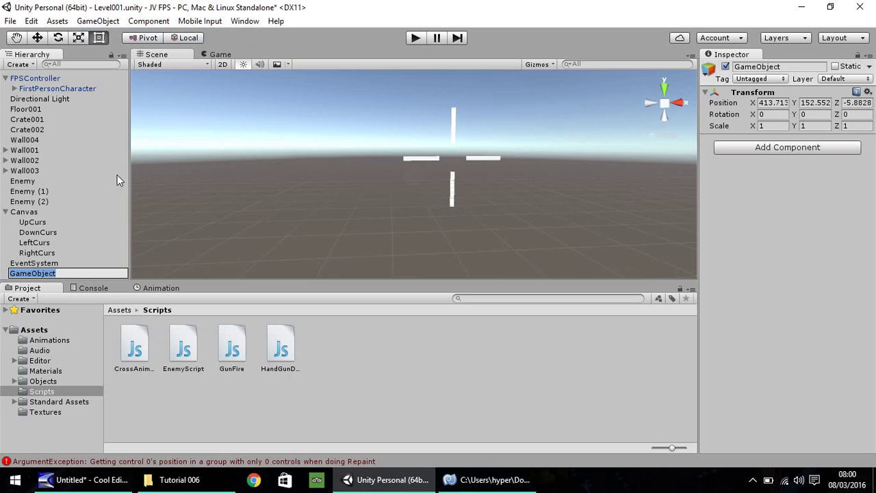
{"action": "type", "text": "Crosshai"}
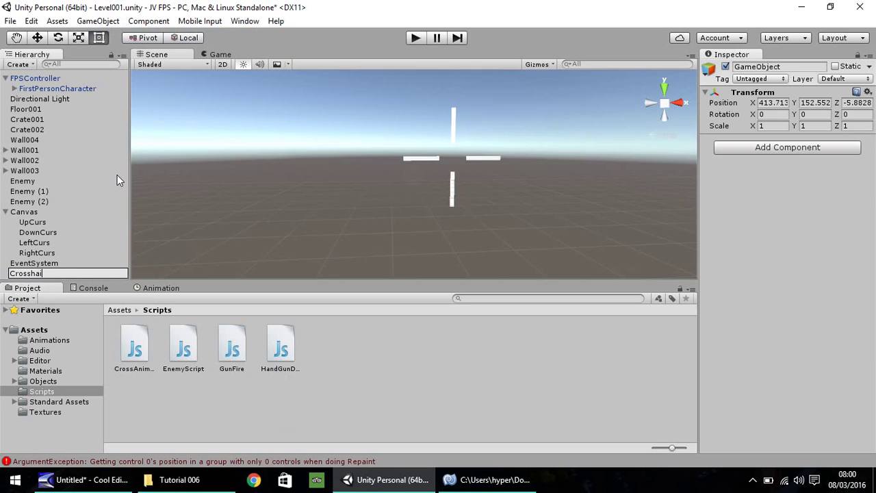
{"action": "type", "text": "r"}
{"action": "type", "text": "Object"}
{"action": "key", "text": "Return"}
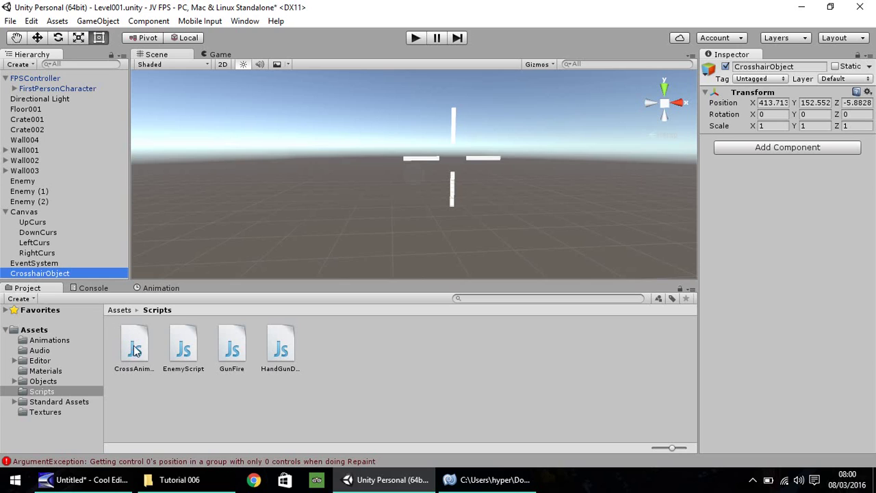
Attach CrossAnimate to CrosshairObject and assign UpCurs, DownCurs, LeftCurs and RightCurs to their slots
{"action": "left_click_drag", "start_coordinate": [135, 349], "coordinate": [35, 274]}
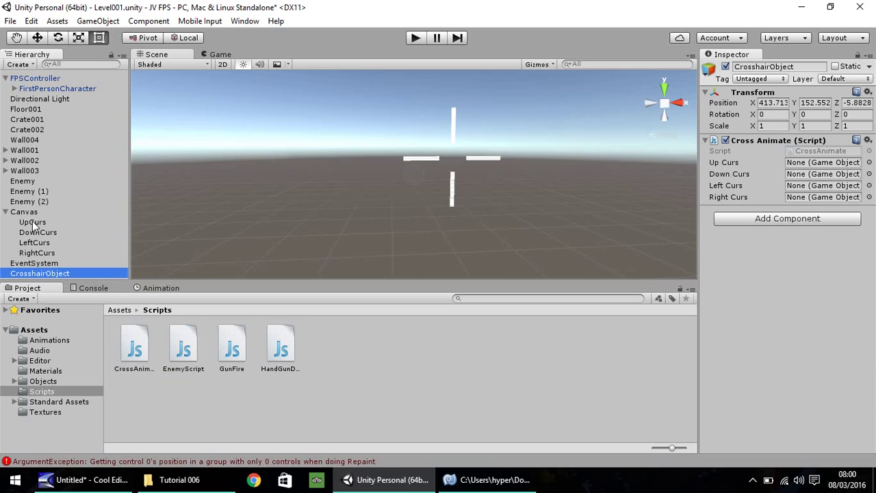
{"action": "left_click_drag", "start_coordinate": [32, 224], "coordinate": [800, 163]}
{"action": "left_click_drag", "start_coordinate": [38, 232], "coordinate": [796, 172]}
{"action": "left_click_drag", "start_coordinate": [38, 242], "coordinate": [815, 186]}
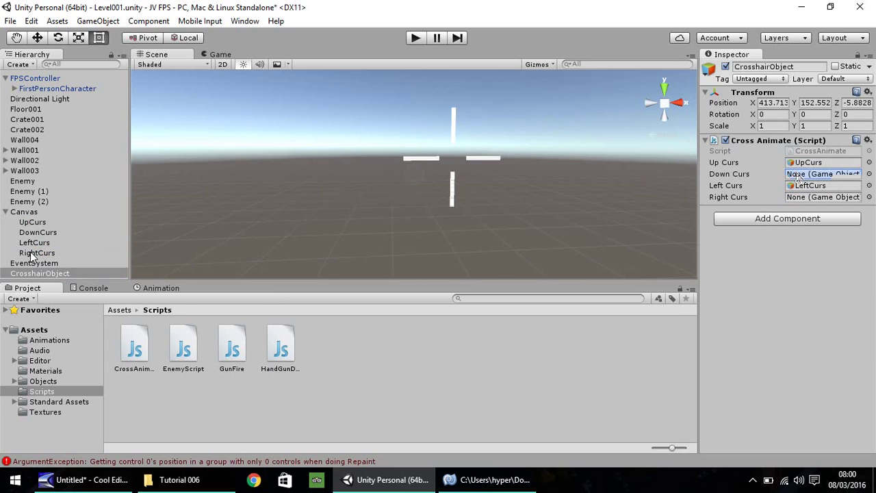
{"action": "left_click_drag", "start_coordinate": [30, 255], "coordinate": [802, 201]}
Play-test the scene, shoot the three enemy boxes, then stop play mode
{"action": "left_click", "coordinate": [416, 38]}
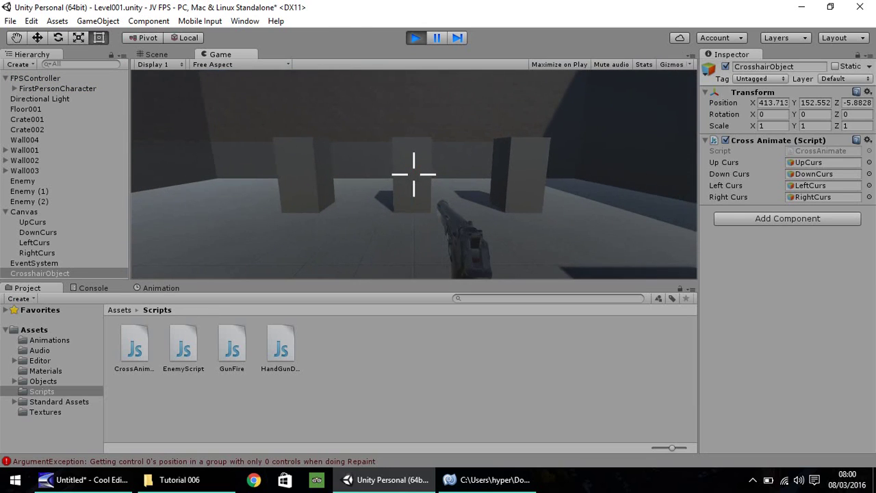
{"action": "left_click", "coordinate": [414, 174]}
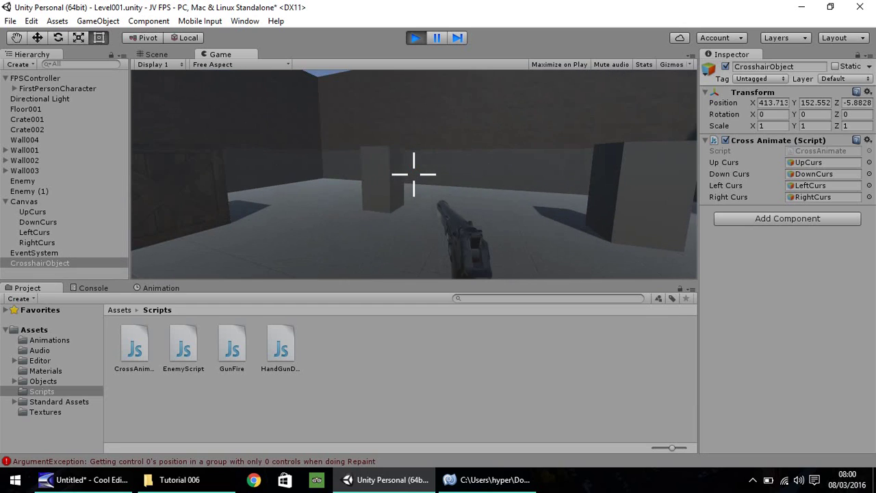
{"action": "left_click", "coordinate": [413, 174]}
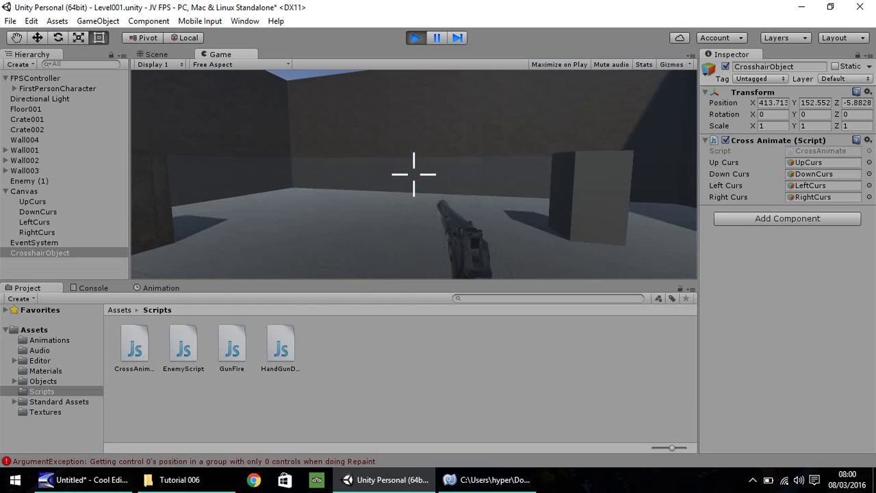
{"action": "left_click", "coordinate": [414, 174]}
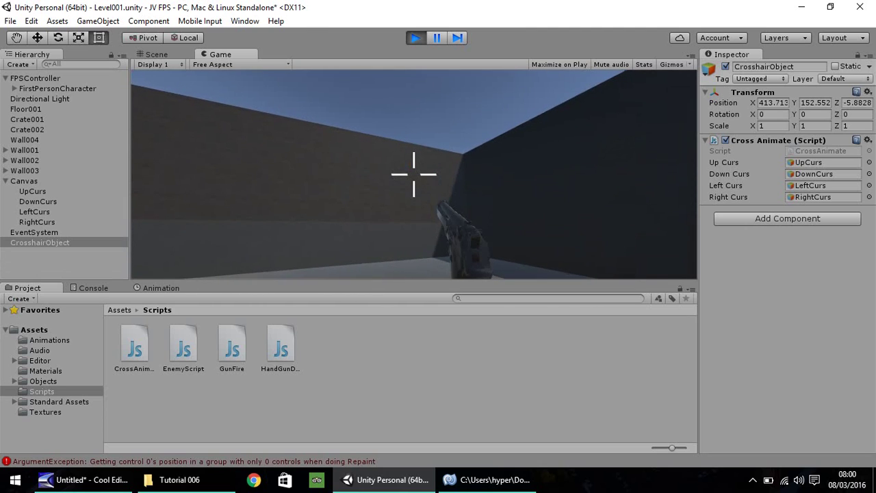
{"action": "left_click", "coordinate": [417, 37]}
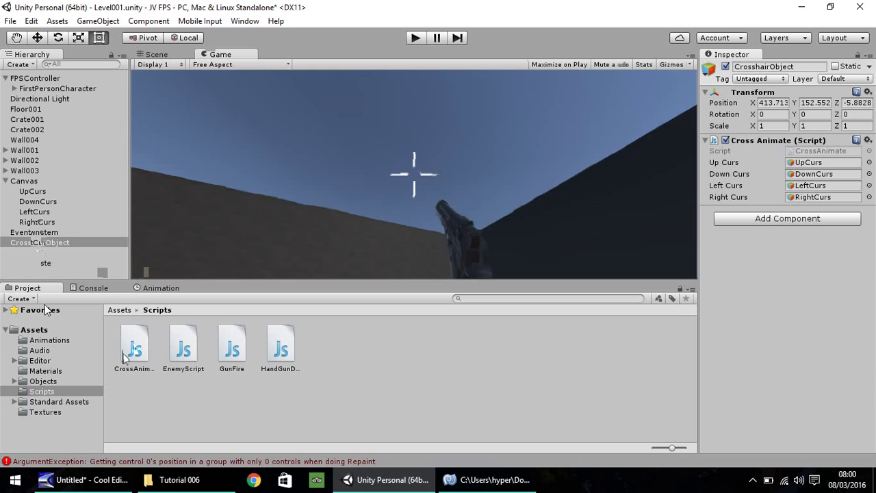
Set UpCurs's second keyframe in UpCursAnim to Pos Y 30
{"action": "left_click", "coordinate": [45, 339]}
{"action": "left_click", "coordinate": [33, 222]}
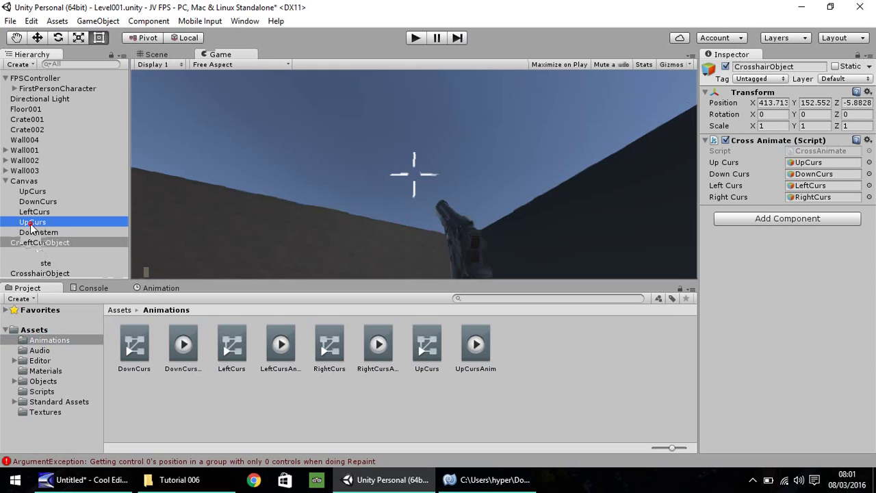
{"action": "left_click", "coordinate": [156, 288]}
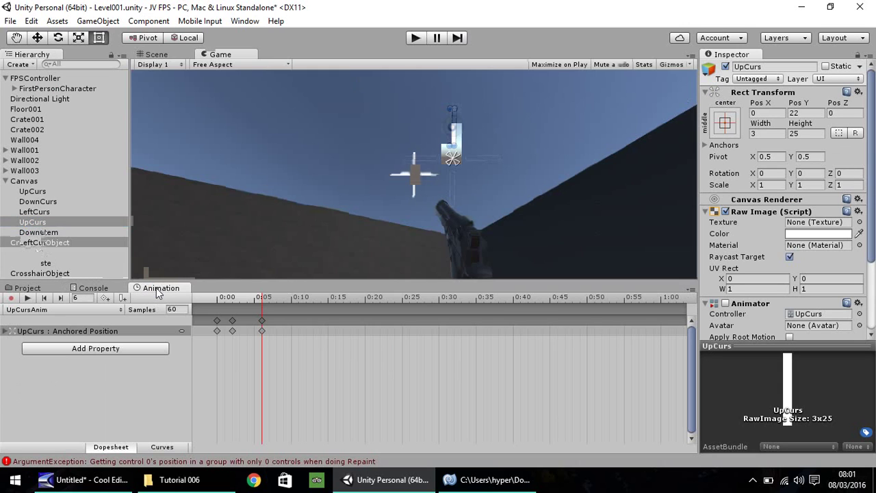
{"action": "left_click", "coordinate": [233, 321]}
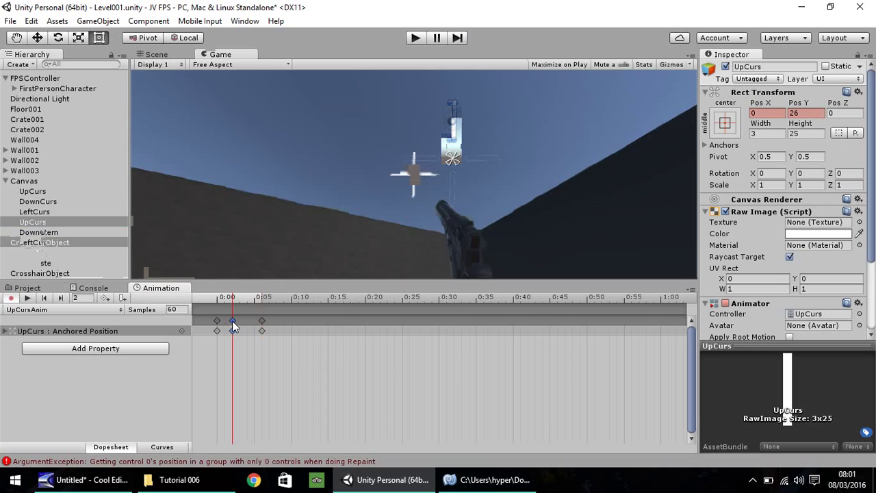
{"action": "left_click", "coordinate": [813, 114]}
{"action": "type", "text": "30"}
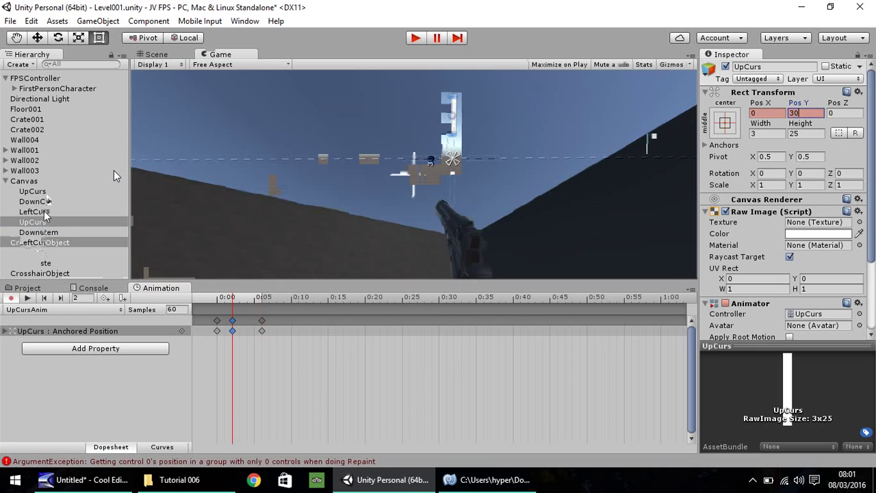
Verify that UpCurs's second keyframe now reads Pos Y 30
{"action": "left_click", "coordinate": [37, 233]}
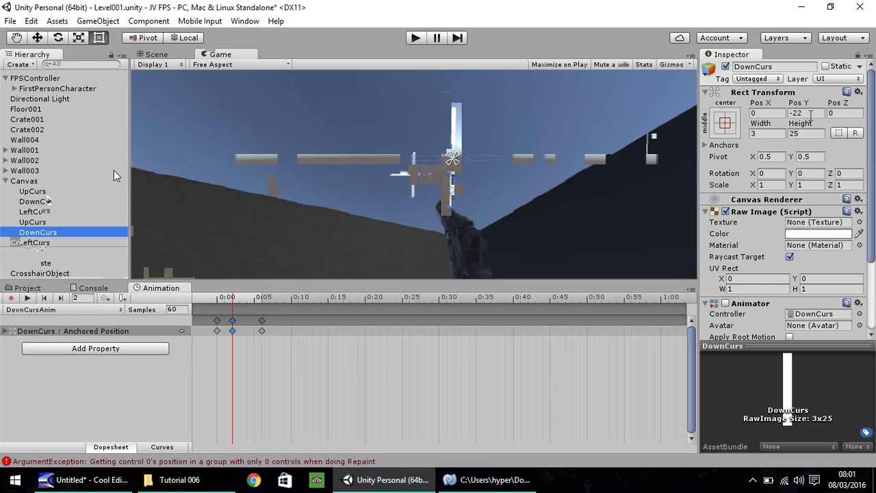
{"action": "left_click", "coordinate": [235, 327]}
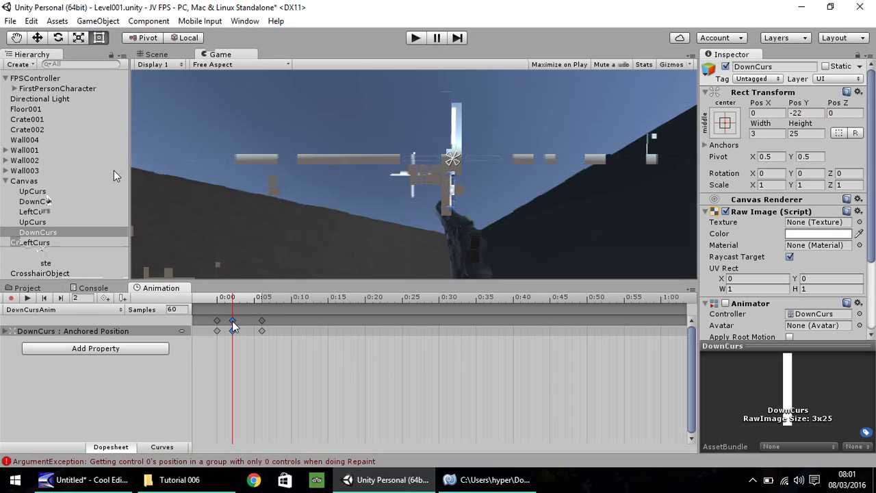
{"action": "left_click", "coordinate": [59, 221]}
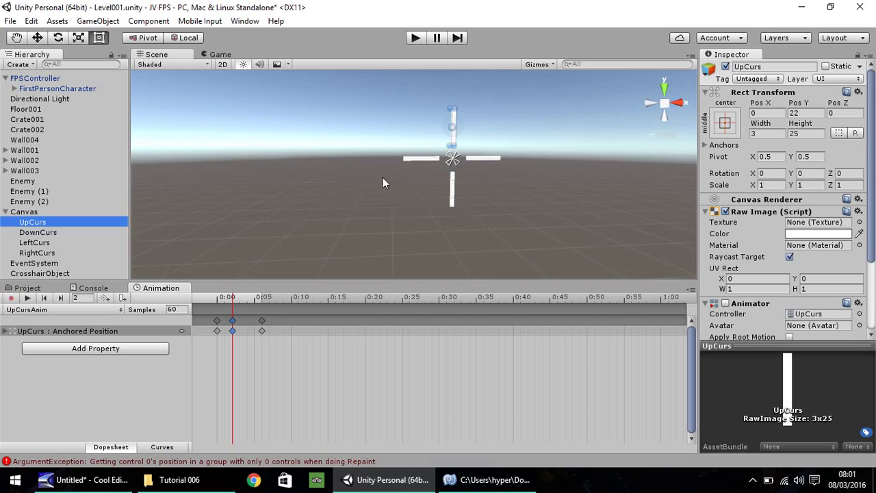
{"action": "left_click", "coordinate": [60, 211]}
{"action": "left_click", "coordinate": [33, 223]}
{"action": "left_click", "coordinate": [217, 321]}
{"action": "left_click", "coordinate": [233, 326]}
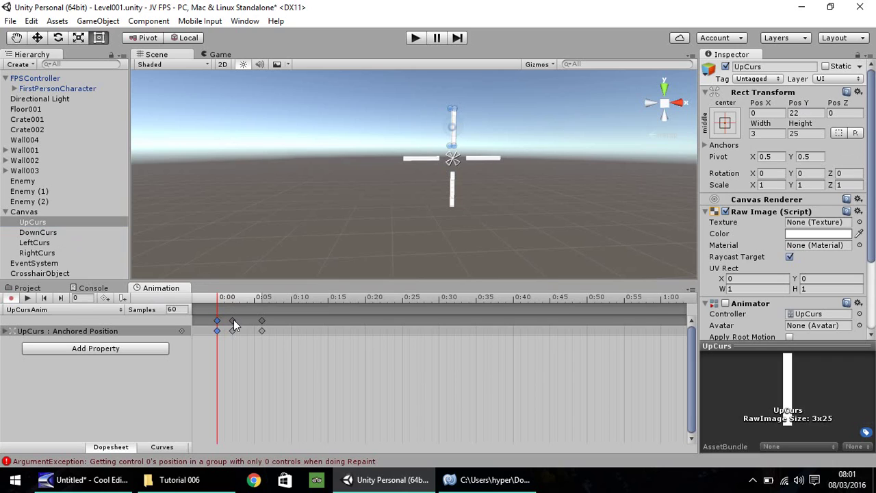
Set DownCurs's second keyframe to Pos Y -30
{"action": "left_click", "coordinate": [39, 233]}
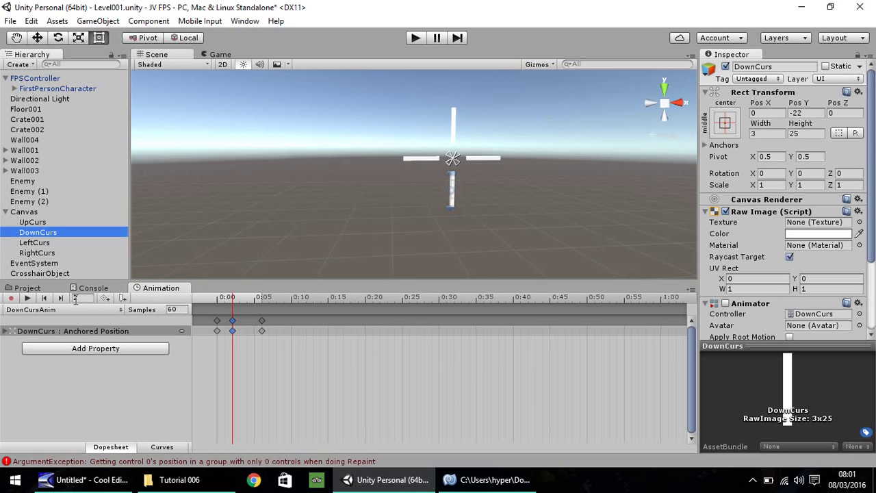
{"action": "left_click", "coordinate": [28, 288]}
{"action": "left_click", "coordinate": [167, 378]}
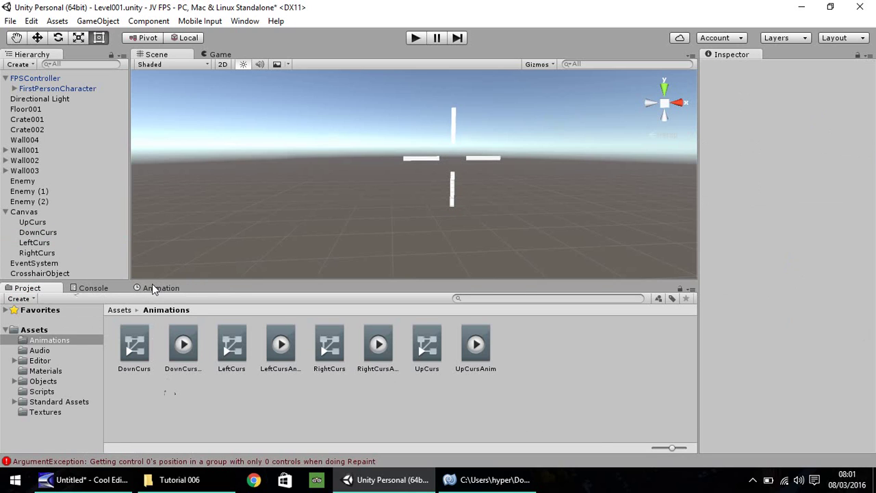
{"action": "left_click", "coordinate": [155, 287]}
{"action": "left_click", "coordinate": [39, 233]}
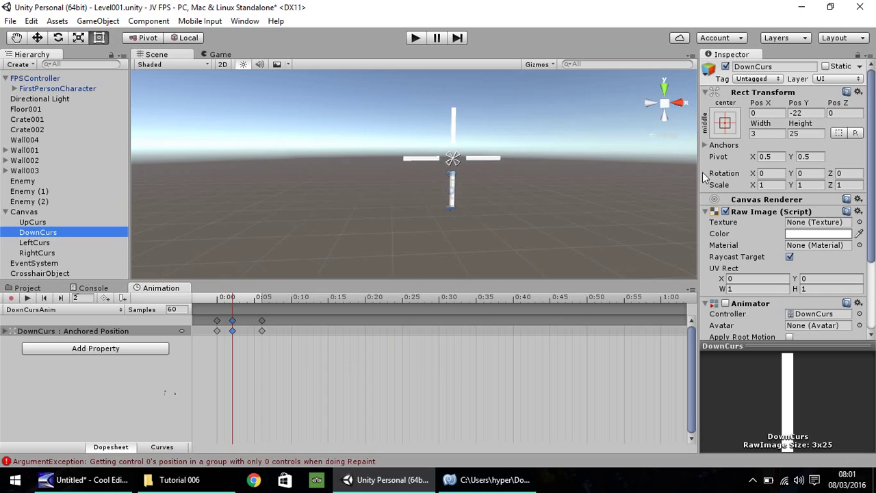
{"action": "left_click", "coordinate": [217, 321]}
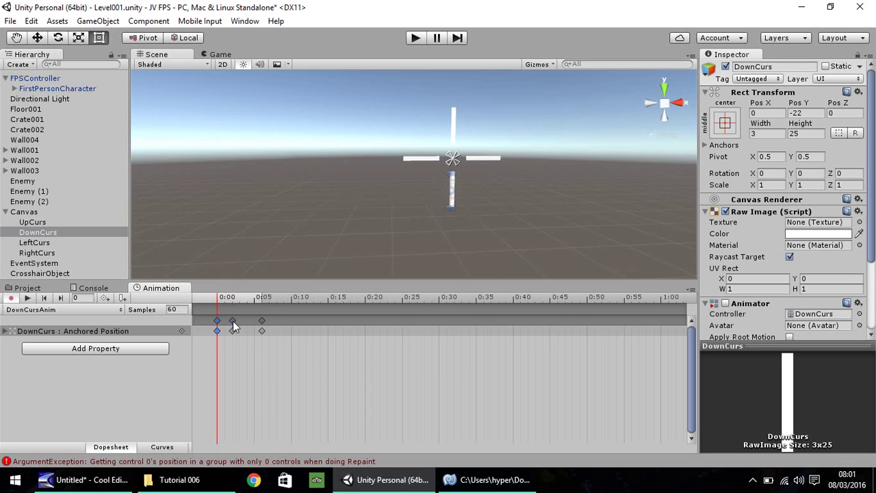
{"action": "left_click", "coordinate": [233, 322]}
{"action": "left_click", "coordinate": [812, 112]}
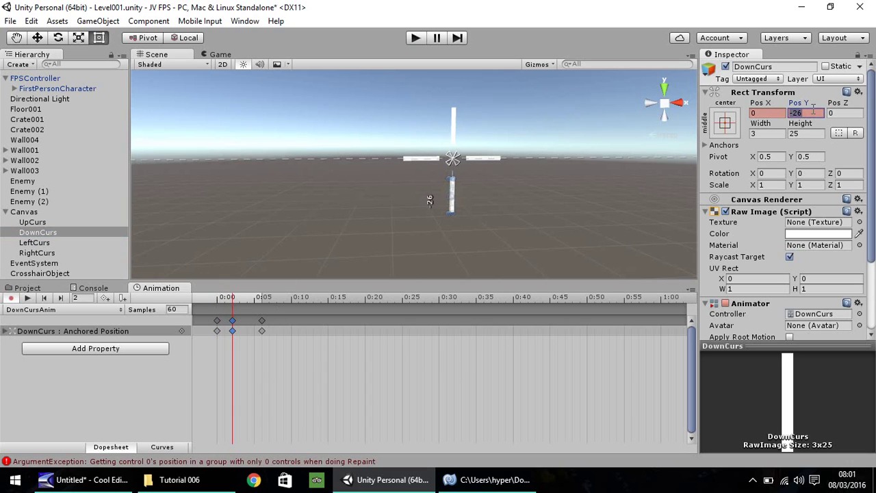
{"action": "type", "text": "-30"}
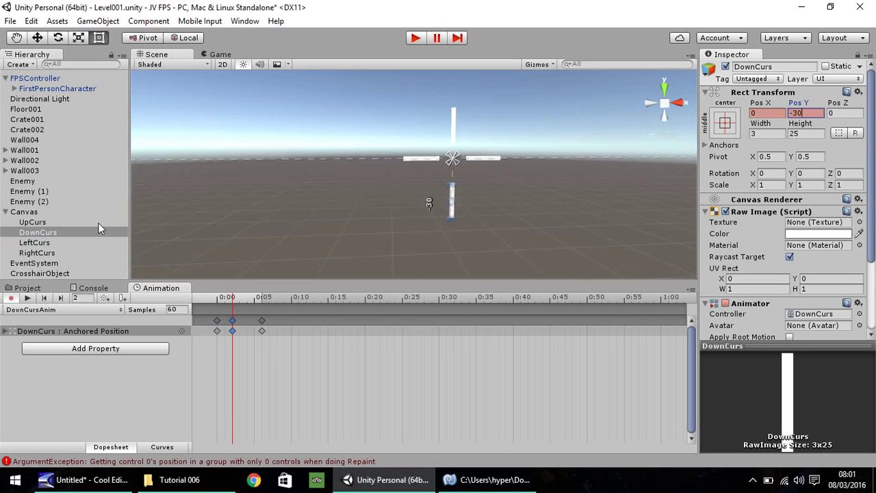
Set LeftCurs's second keyframe to Pos X -30
{"action": "left_click", "coordinate": [45, 244]}
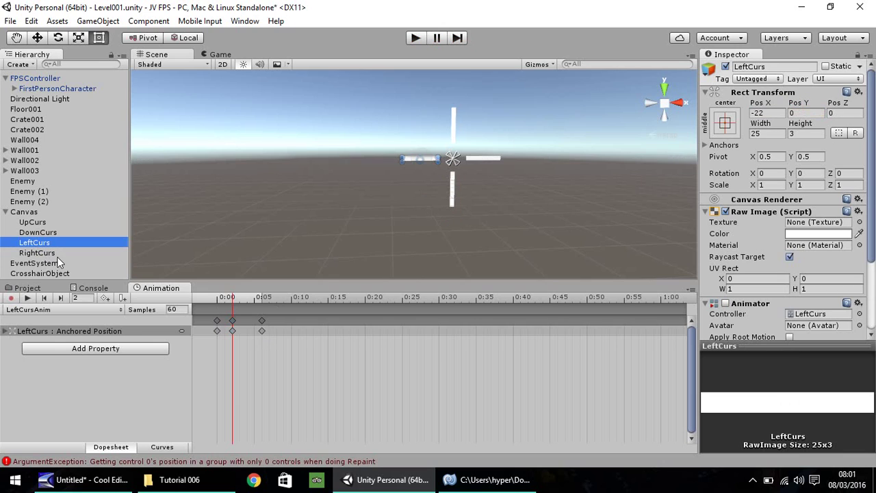
{"action": "left_click", "coordinate": [217, 320]}
{"action": "left_click", "coordinate": [233, 321]}
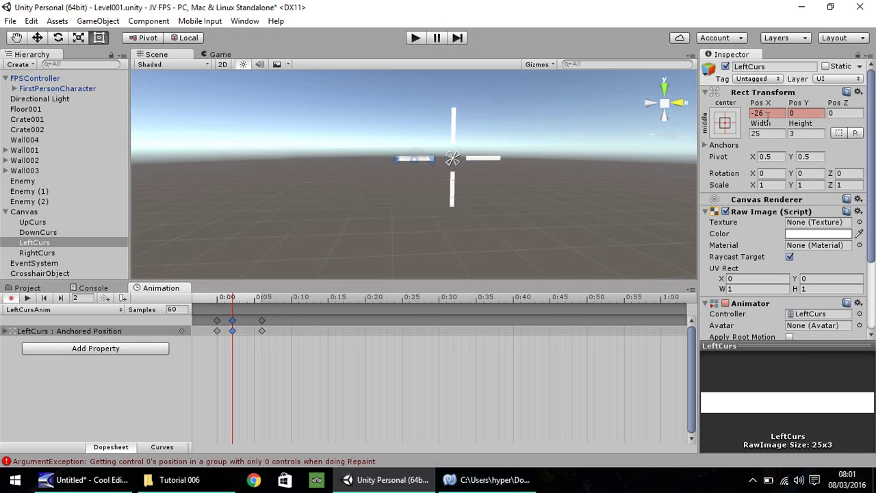
{"action": "left_click", "coordinate": [771, 113]}
{"action": "type", "text": "-30"}
Set RightCurs's second keyframe to Pos X 30
{"action": "left_click", "coordinate": [37, 253]}
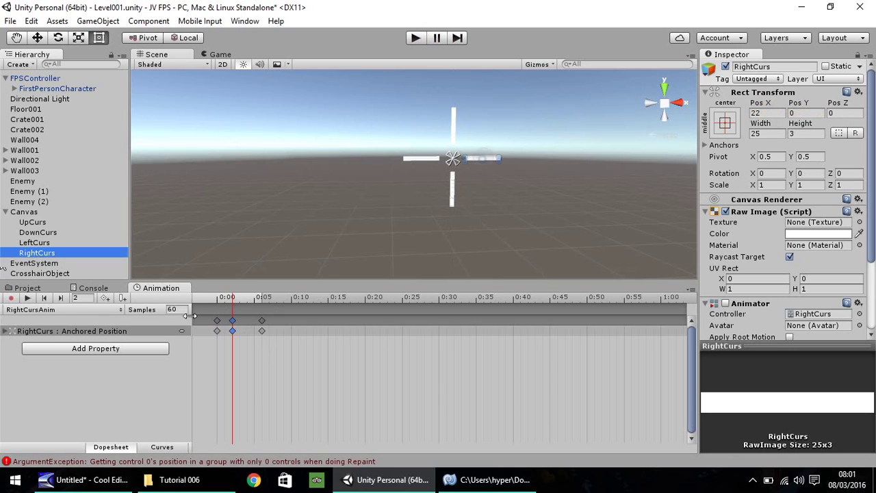
{"action": "left_click", "coordinate": [217, 321]}
{"action": "left_click", "coordinate": [232, 322]}
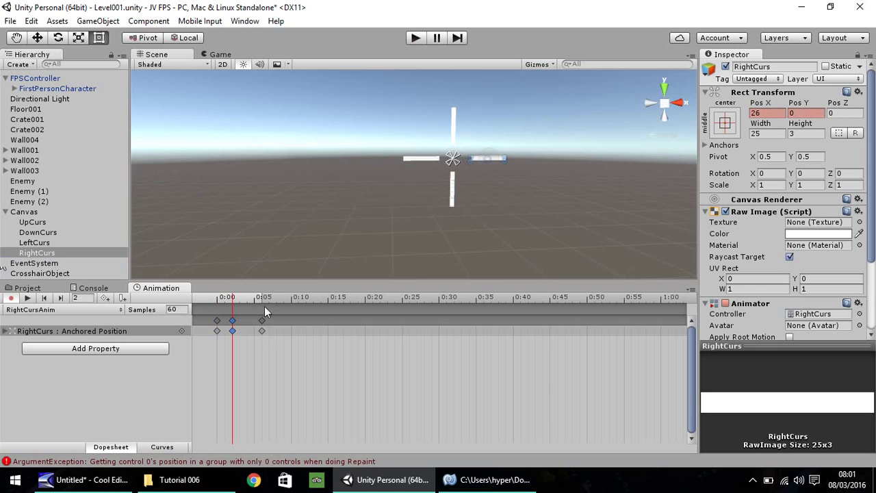
{"action": "left_click", "coordinate": [767, 113]}
{"action": "type", "text": "30"}
{"action": "left_click", "coordinate": [24, 288]}
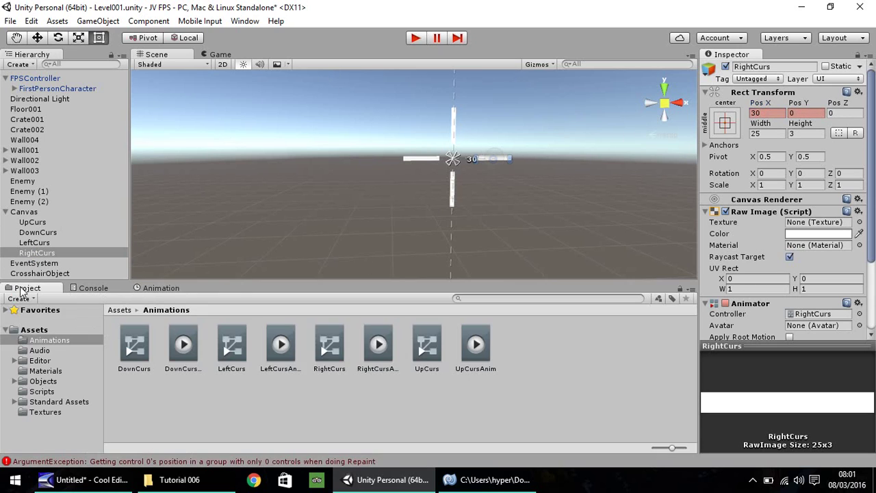
Play-test the game, shoot an enemy box to see the crosshair spread, then stop play
{"action": "left_click", "coordinate": [418, 38]}
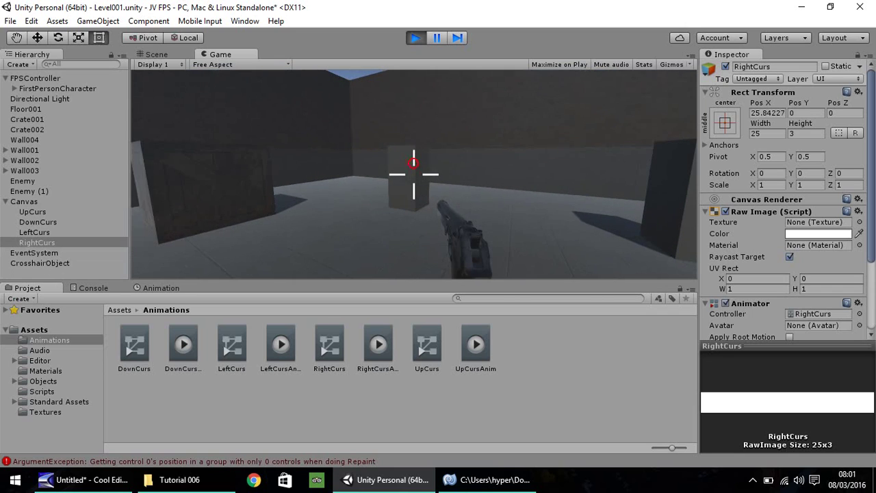
{"action": "left_click", "coordinate": [414, 174]}
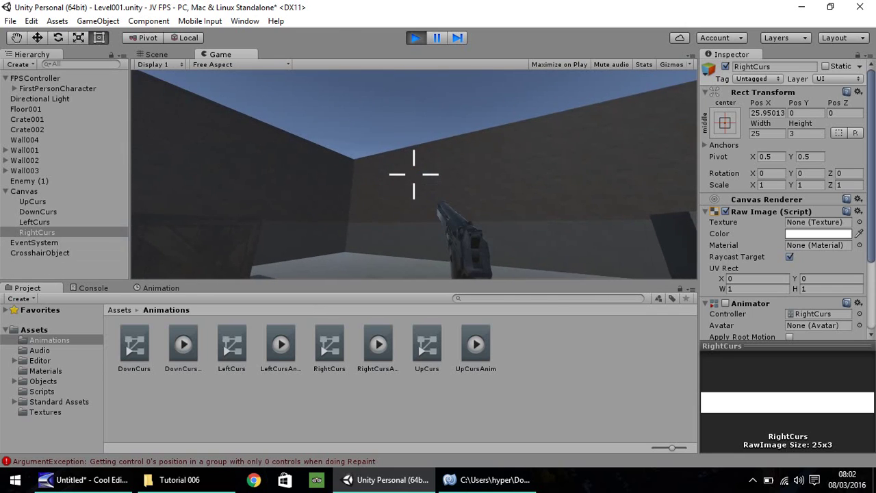
{"action": "key", "text": "Escape"}
{"action": "left_click", "coordinate": [416, 37]}
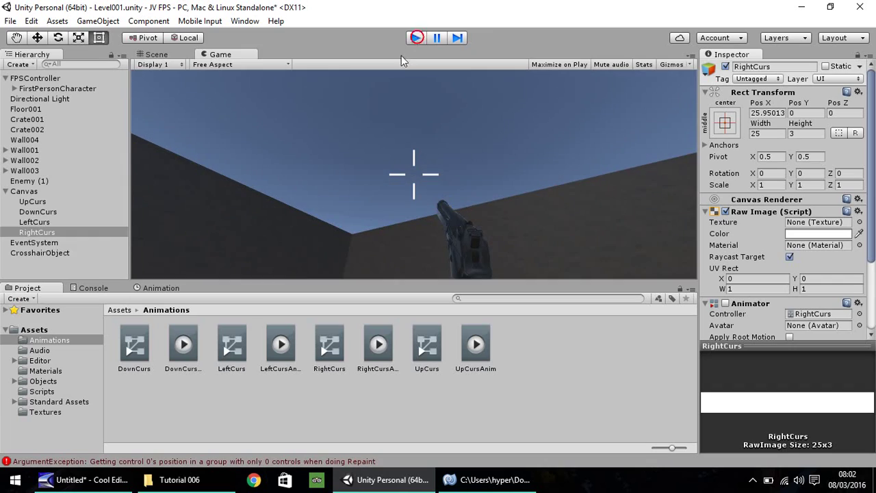